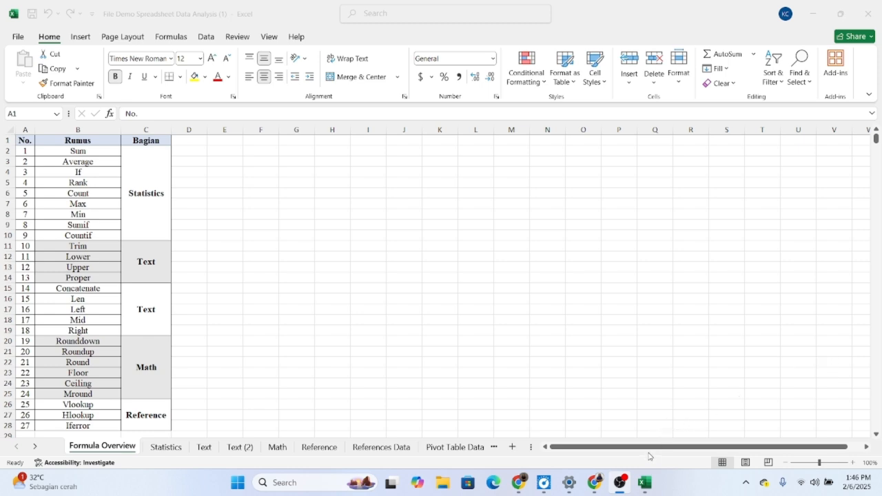
Step: On the Statistics sheet, calculate Total Omset in F8 with =SUM(C8:E8) and fill the formula through F12
click(645, 483)
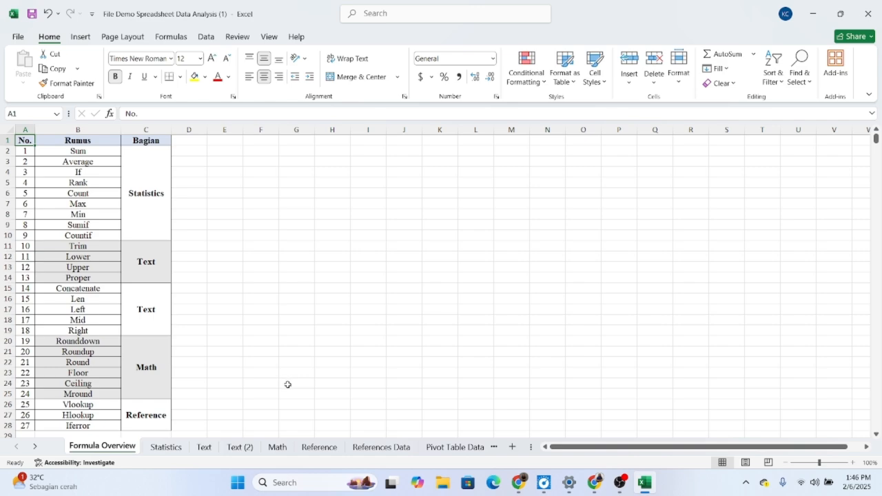
click(167, 447)
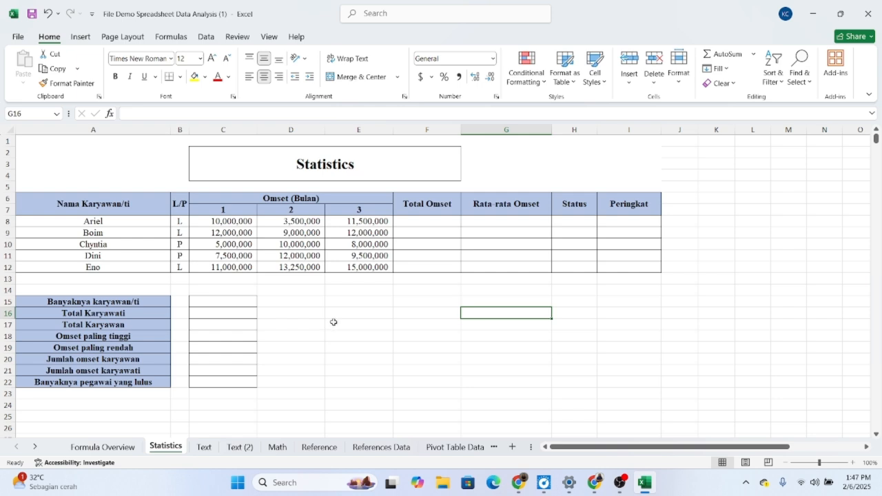
double_click(430, 224)
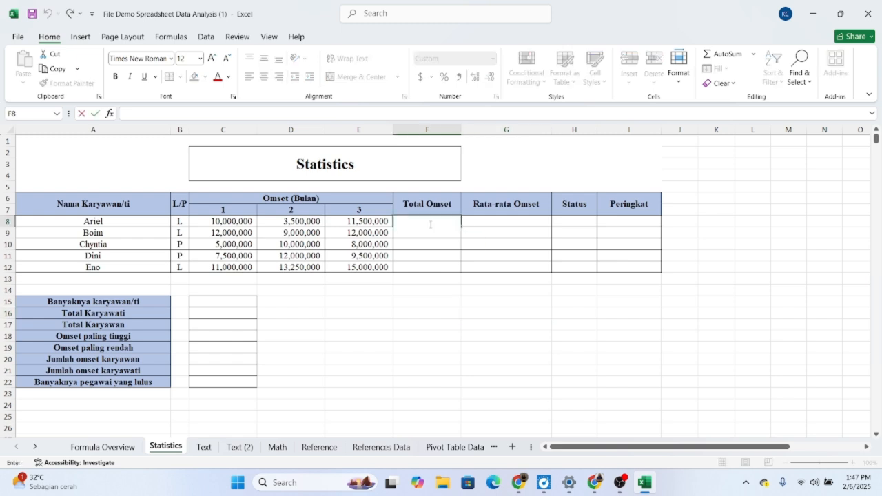
text(=SUM)
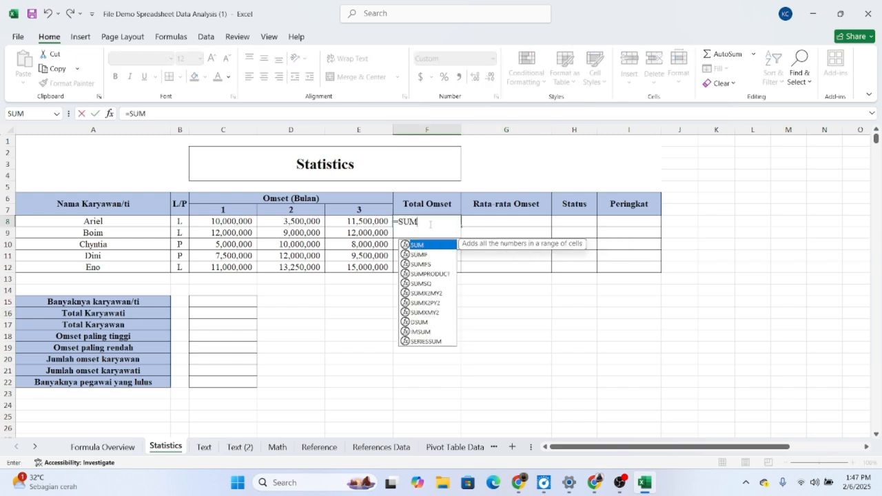
text(()
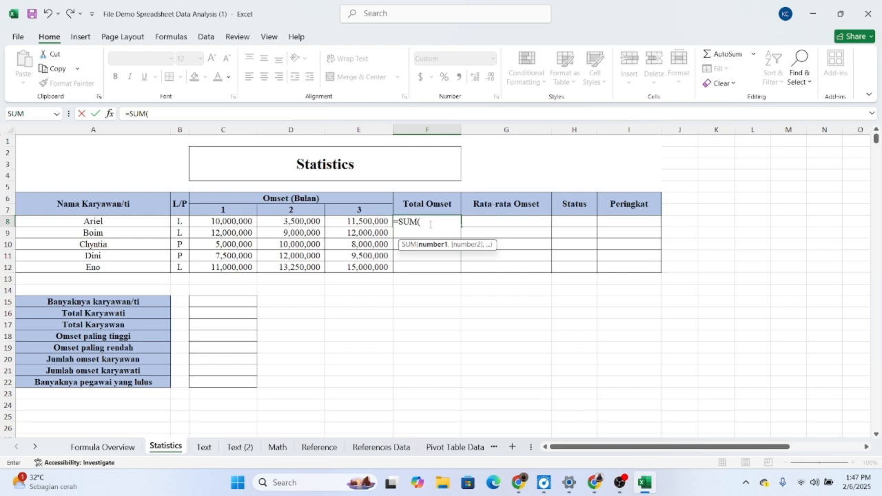
click(237, 221)
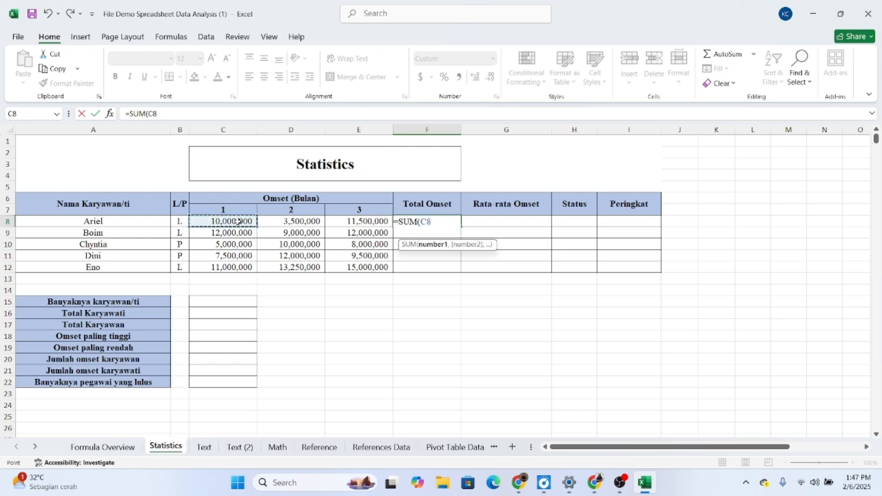
drag(238, 221, 355, 221)
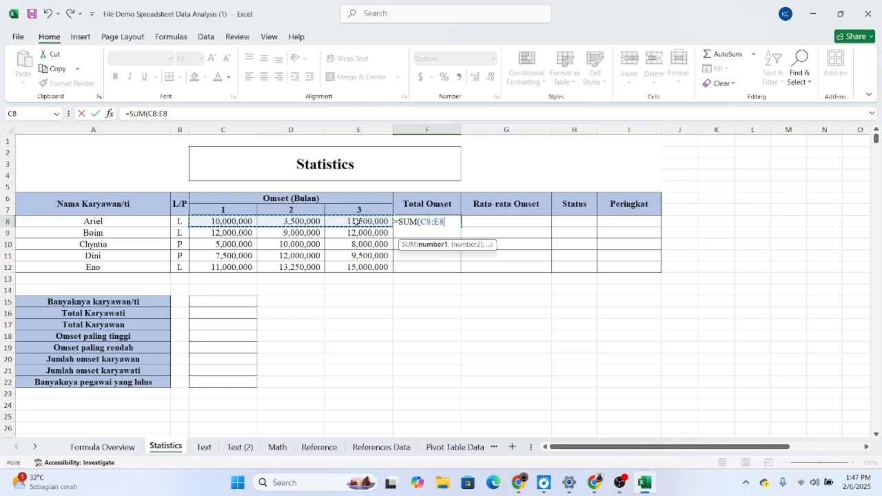
text())
key(Return)
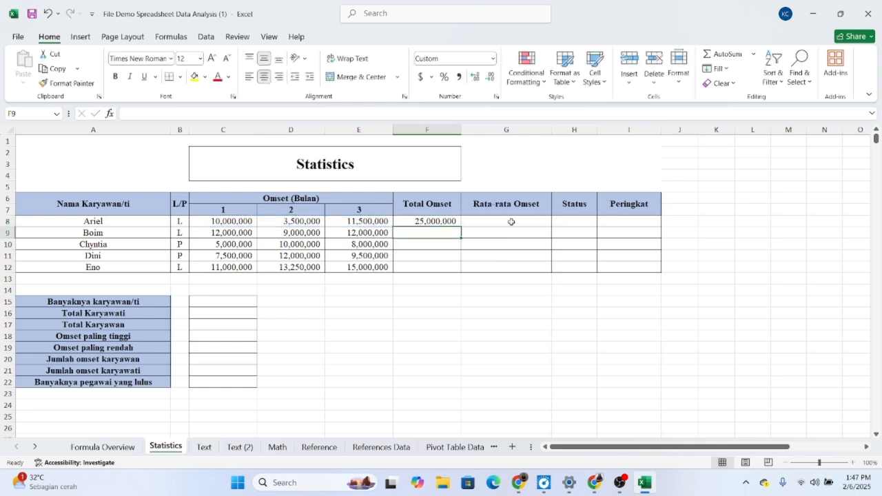
click(429, 220)
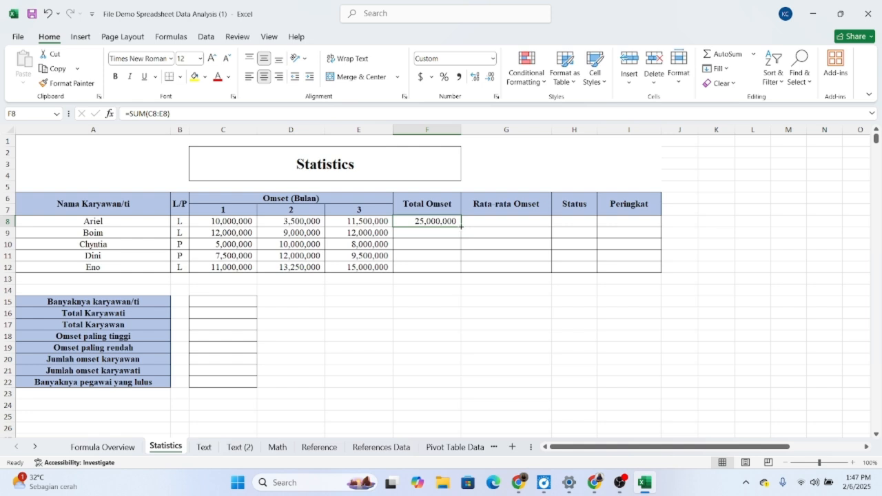
drag(459, 228, 461, 272)
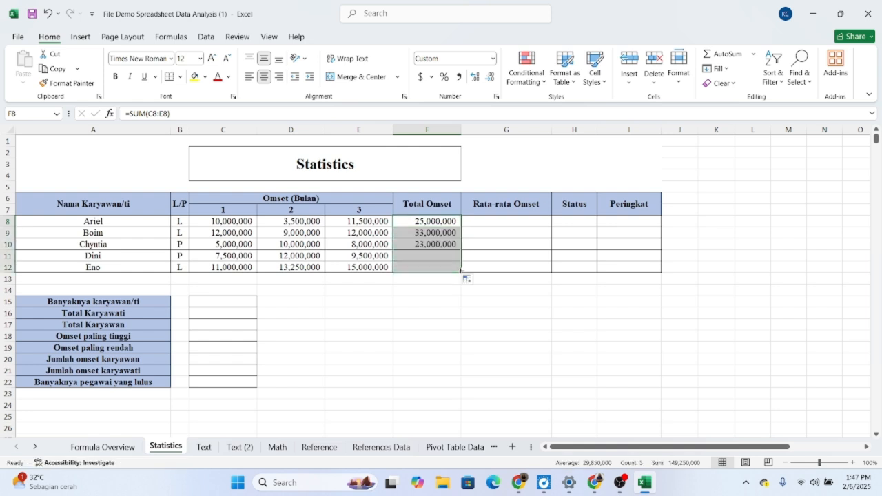
Step: Calculate Rata-rata Omset in G8 with =AVERAGE(C8:E8) and fill the formula through G12
double_click(499, 222)
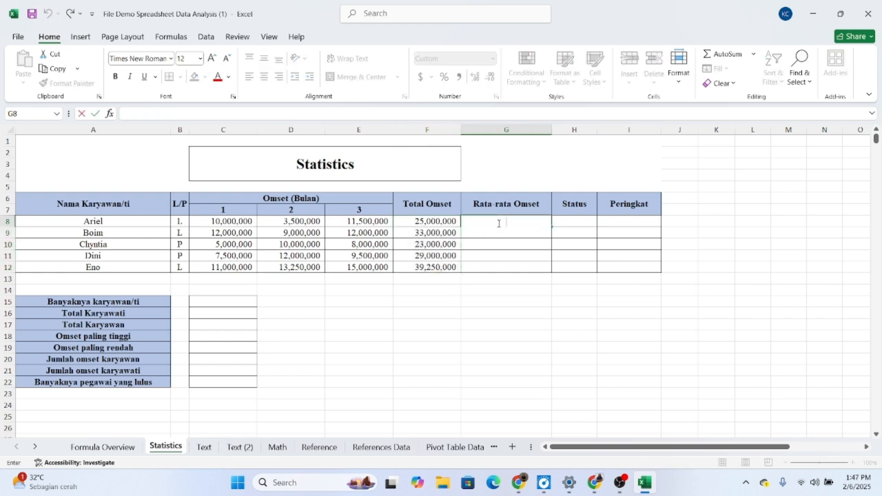
text(=)
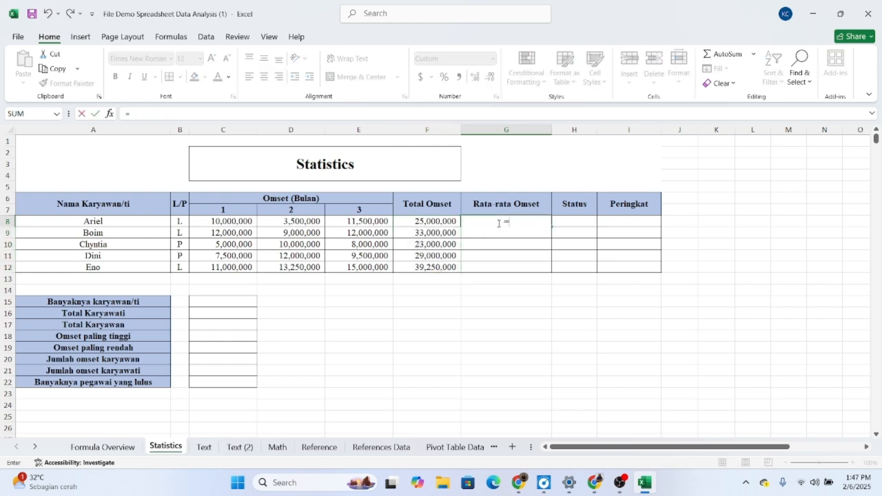
text(AVERAGE)
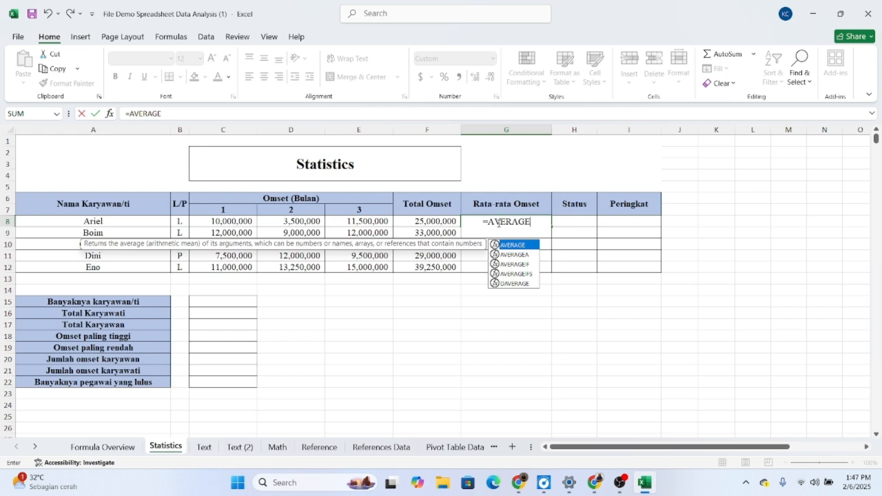
text(()
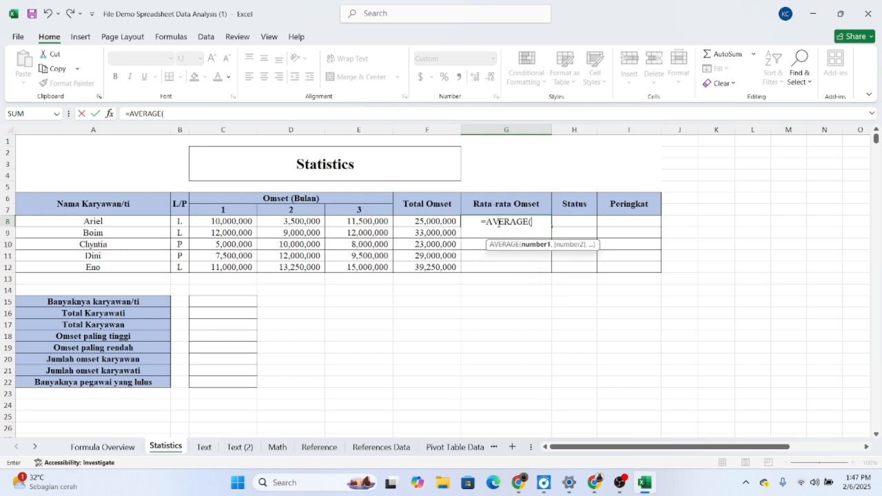
click(230, 220)
drag(230, 221, 343, 222)
text())
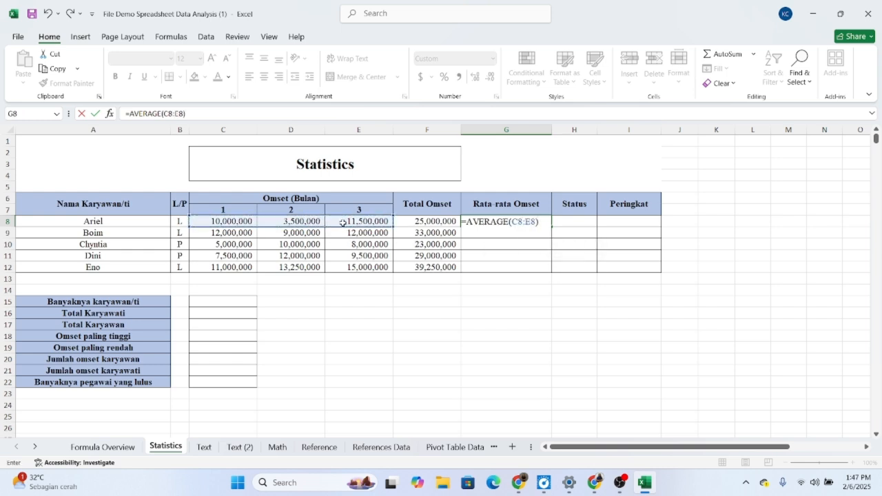
key(Return)
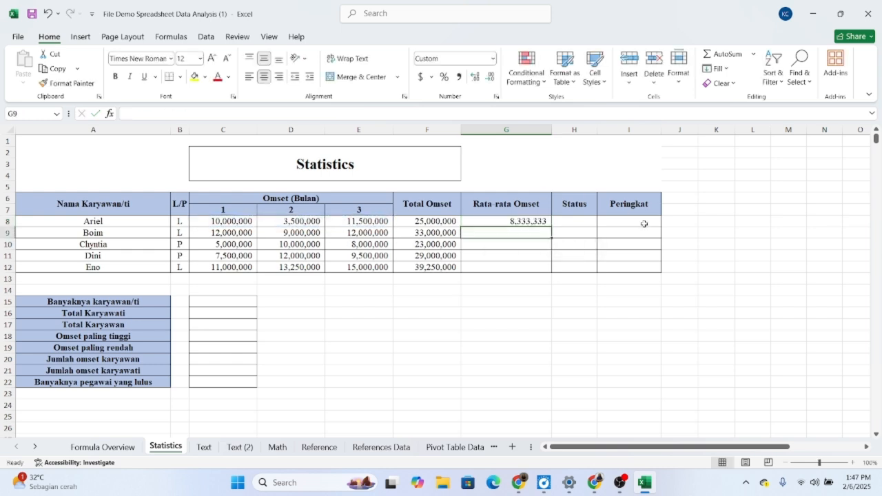
click(540, 219)
drag(550, 224, 557, 273)
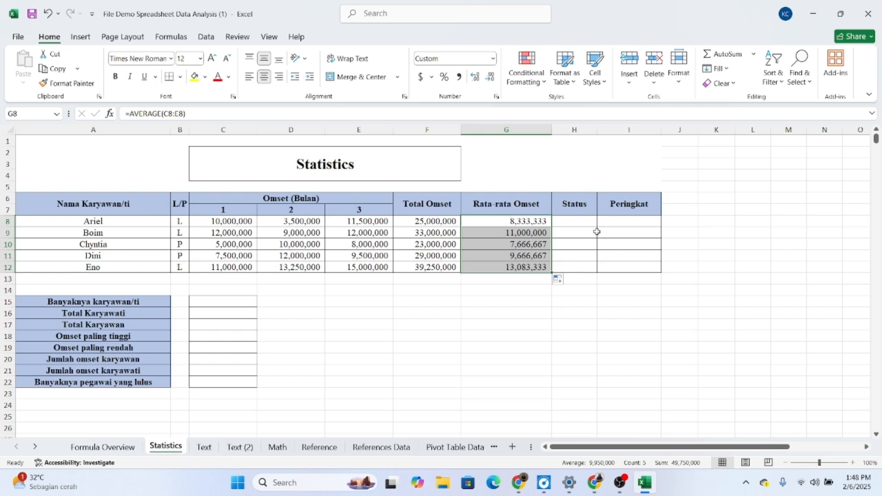
Step: Begin the Status formula in H8 as an IF with the logical test F8>30000000
double_click(578, 223)
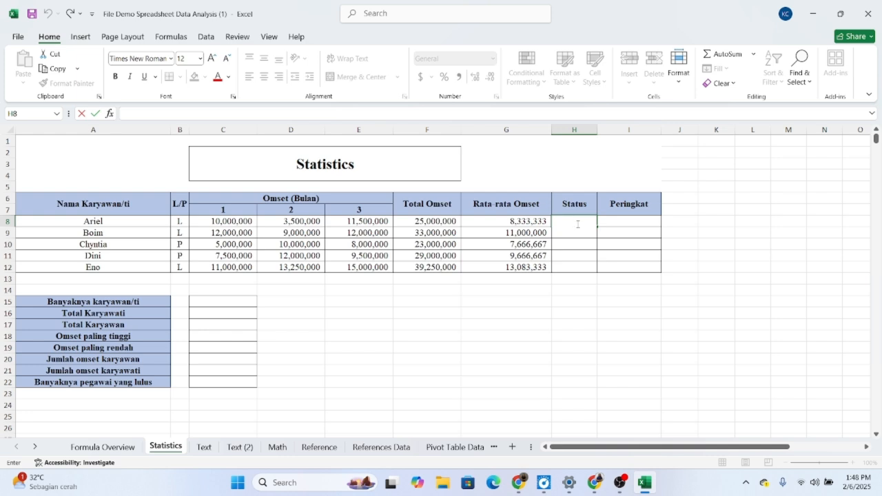
text(IF()
click(426, 223)
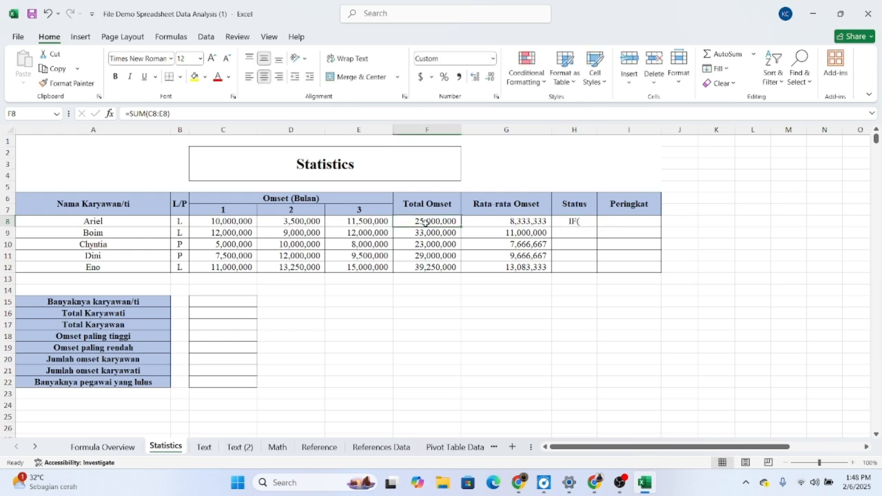
double_click(584, 220)
click(425, 221)
double_click(583, 222)
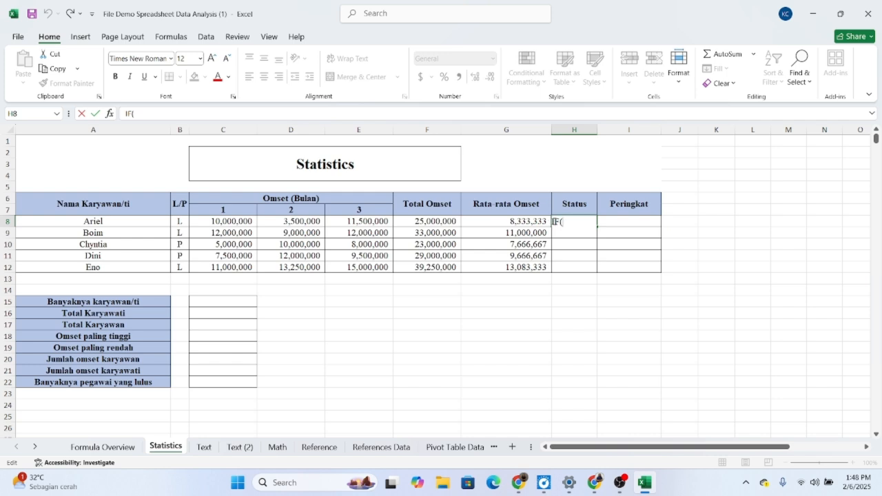
text(=)
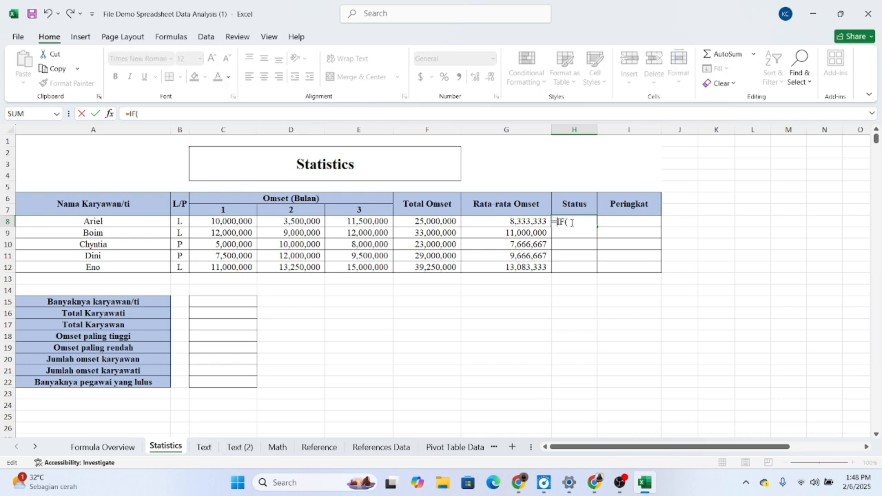
click(443, 220)
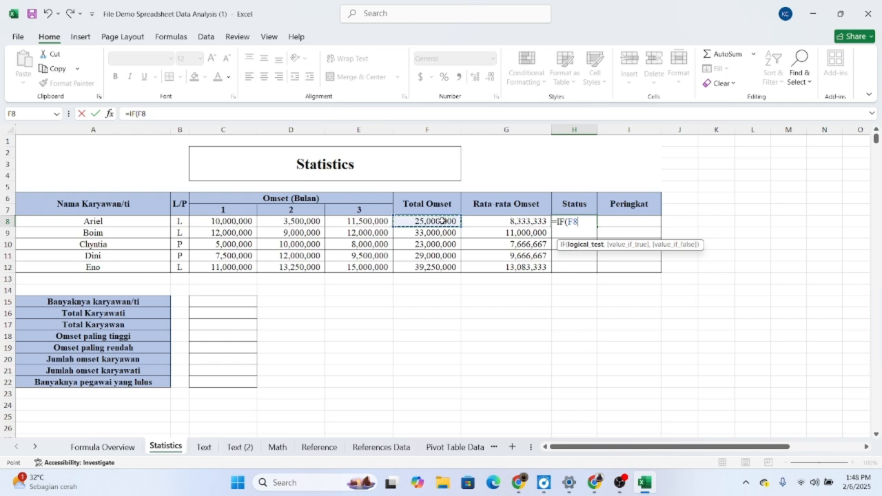
text(>30000000)
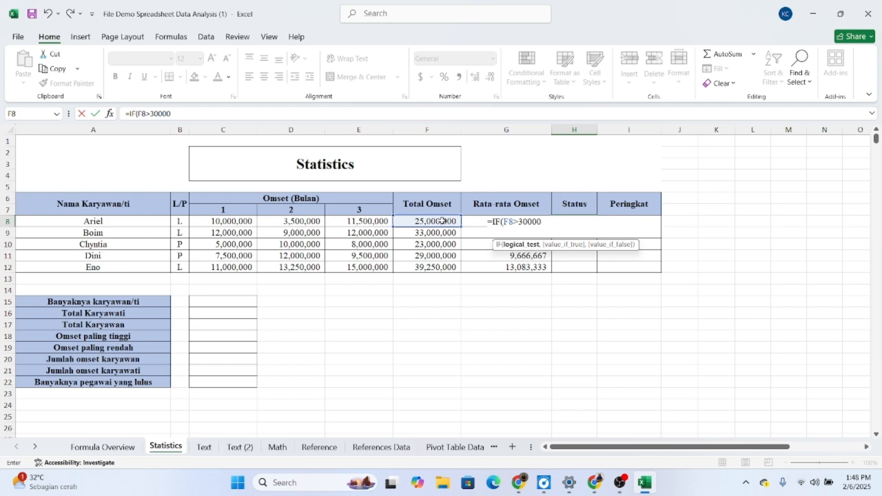
text(,)
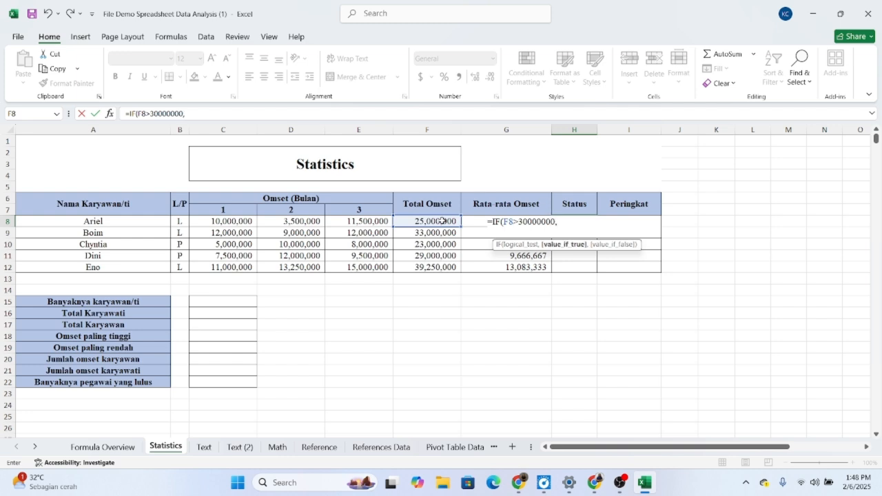
text("LULUS","G)
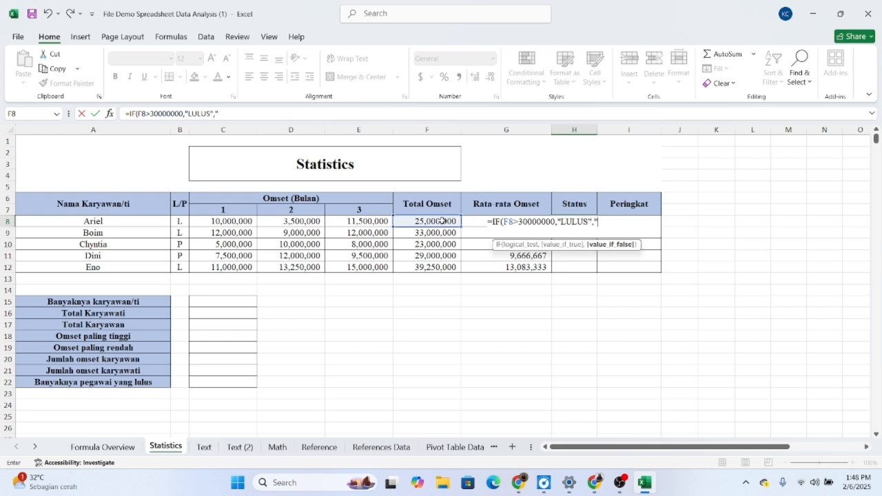
text(AGA)
text(;)
text(L)
text(")
text())
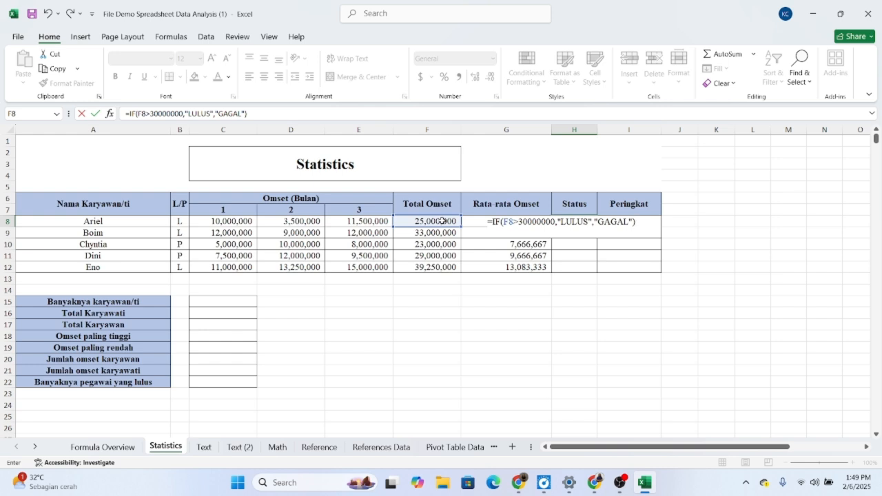
Step: Complete the H8 IF formula with "LULUS" when true and "GAGAL" when false, and fill it through H12
key(Return)
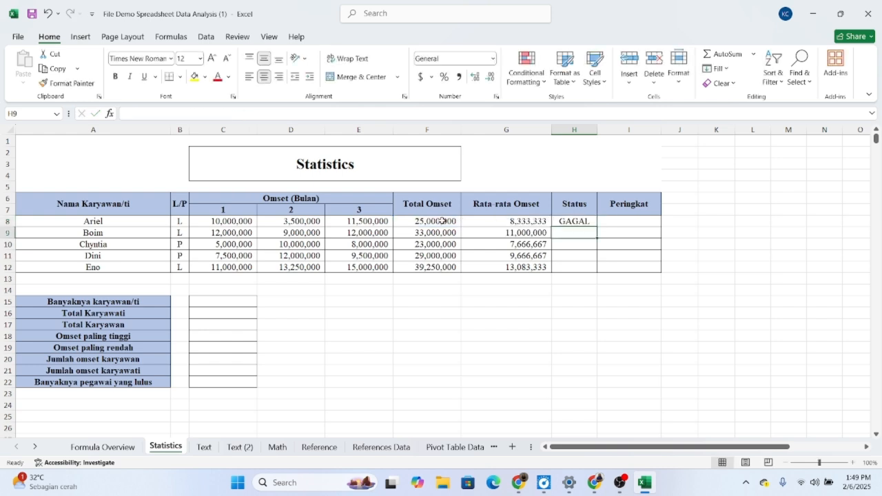
click(579, 219)
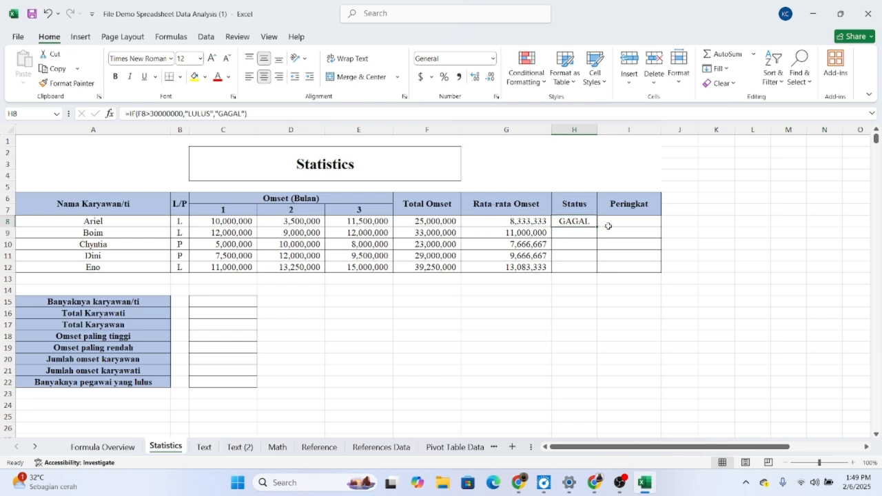
drag(597, 227, 594, 271)
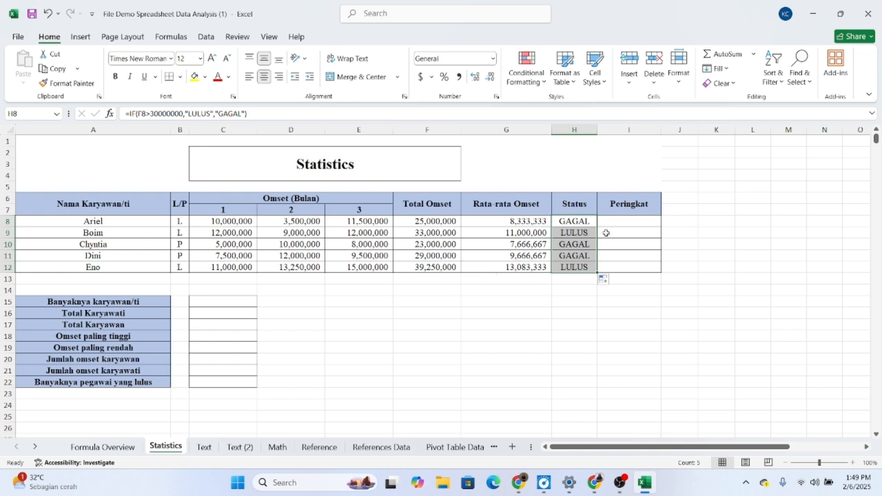
Step: Begin the Peringkat formula in I8 as a RANK of F8 within the Total Omset range F8:F12
double_click(635, 220)
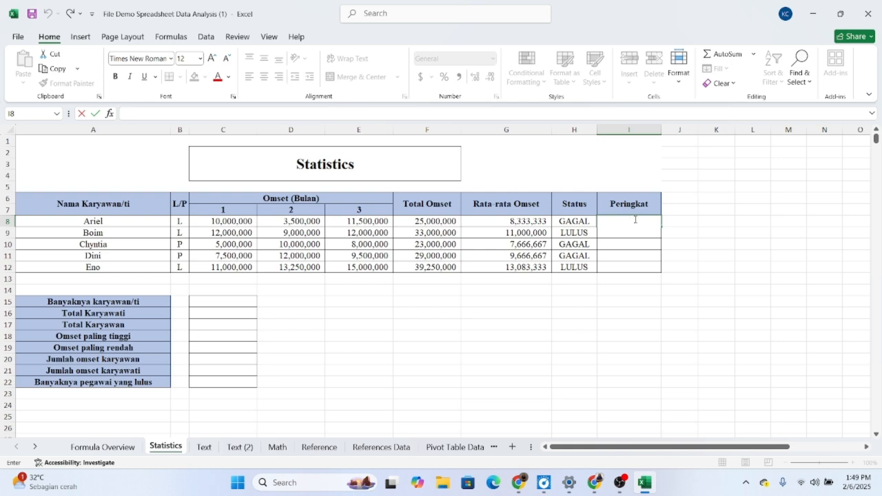
text(=RANK)
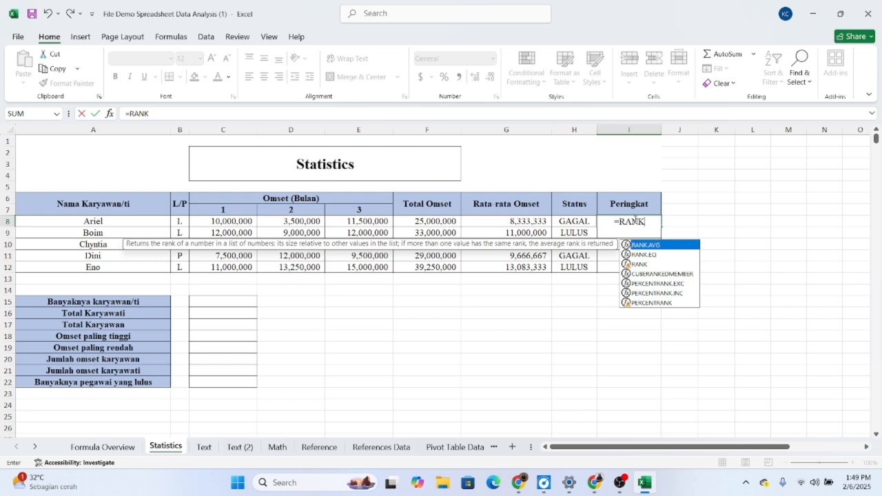
text(()
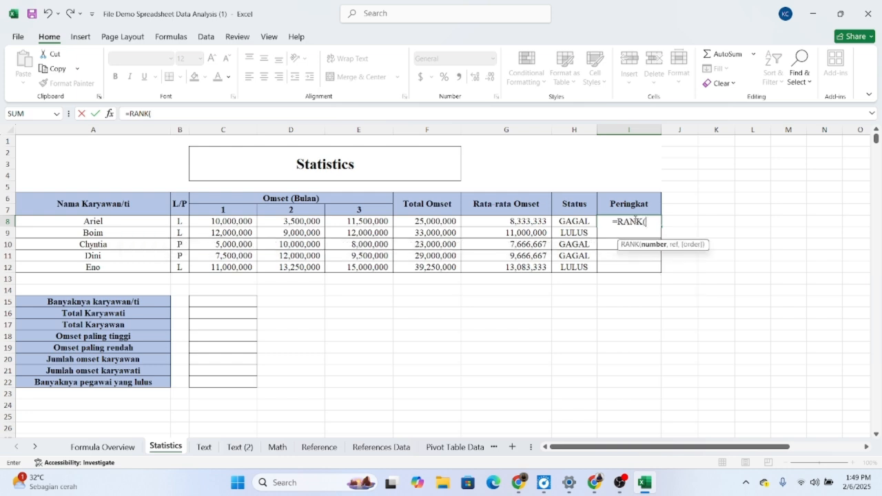
click(438, 221)
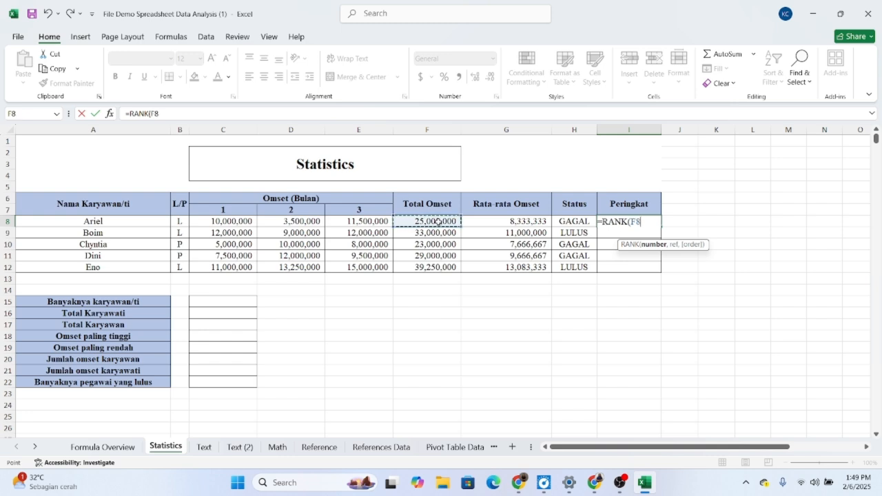
text(,)
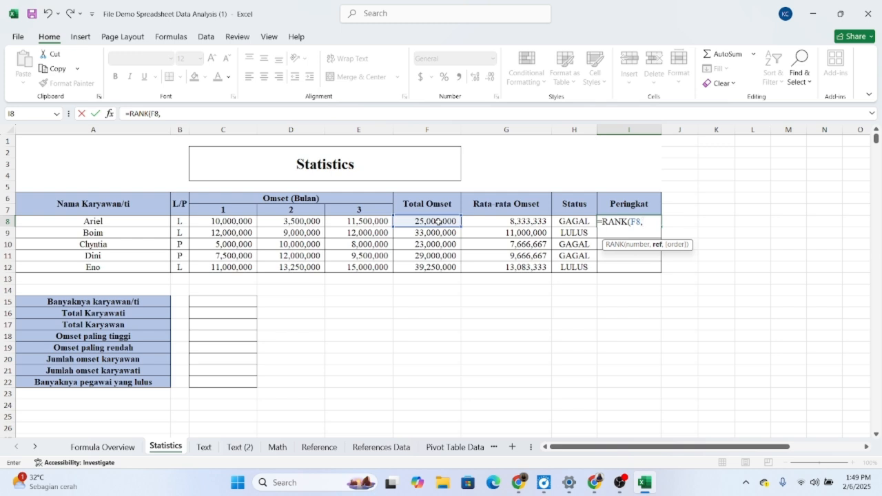
key(XF86AudioMicMute)
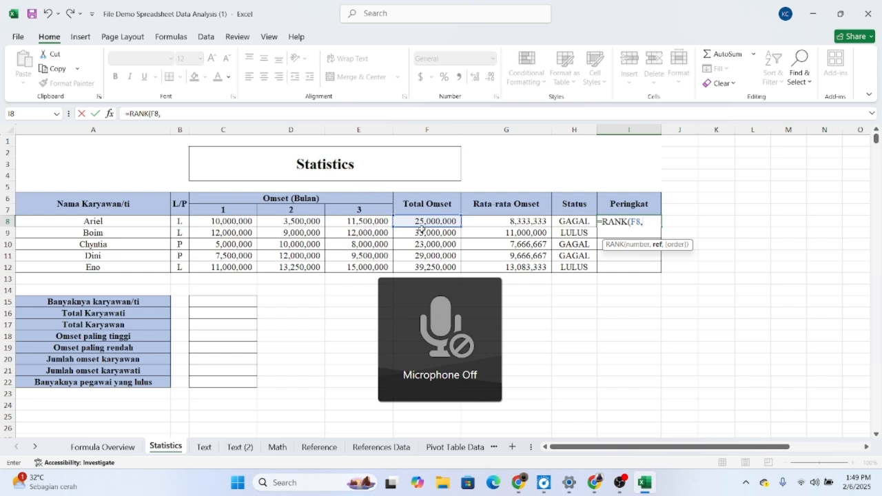
key(XF86AudioMicMute)
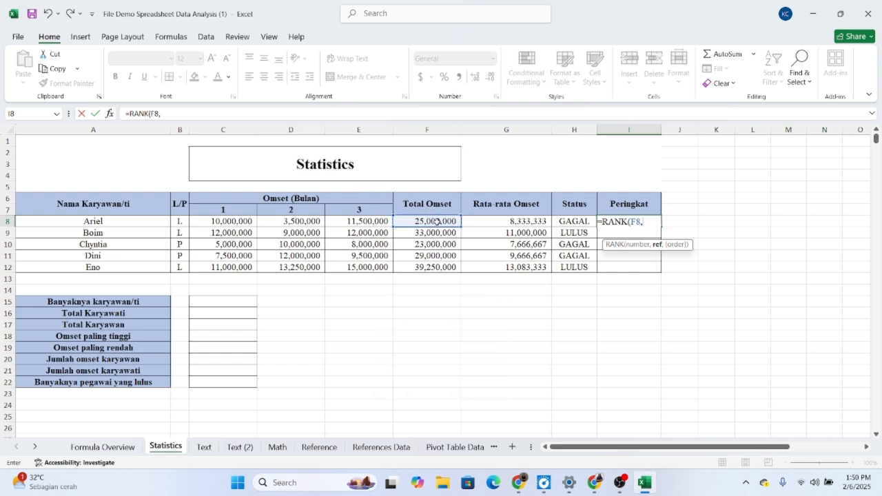
drag(433, 222, 438, 269)
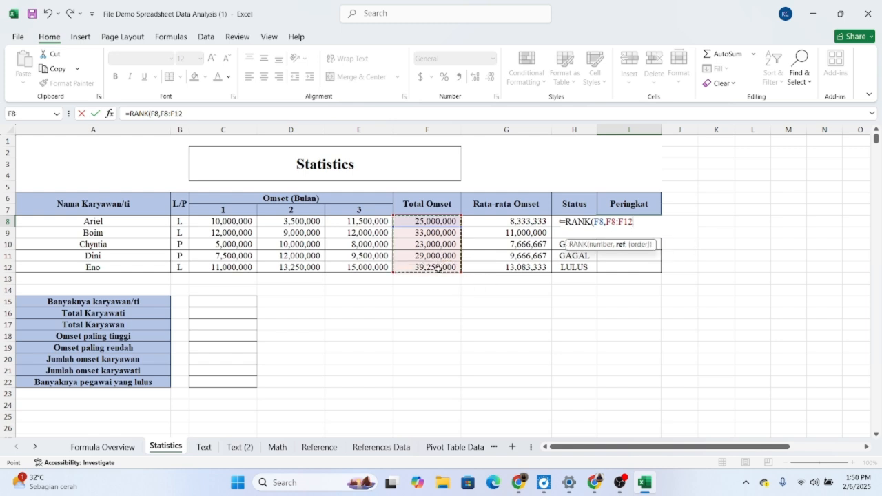
key(XF86AudioMicMute)
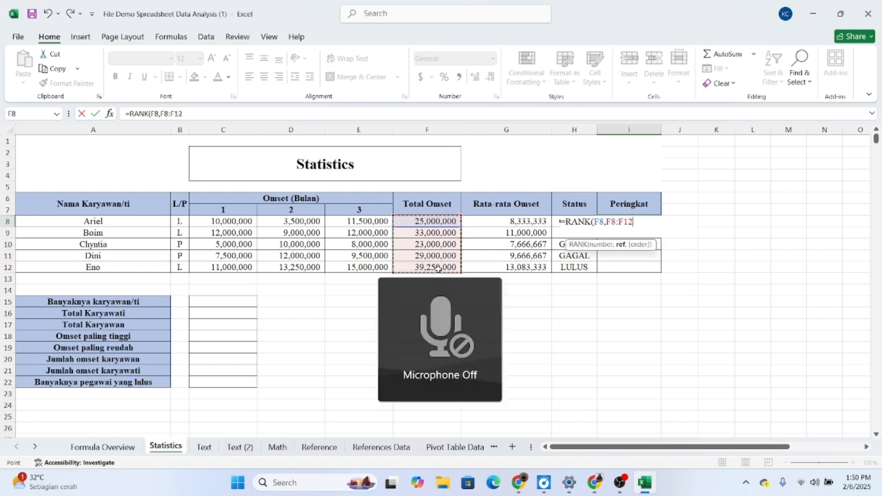
key(XF86AudioMicMute)
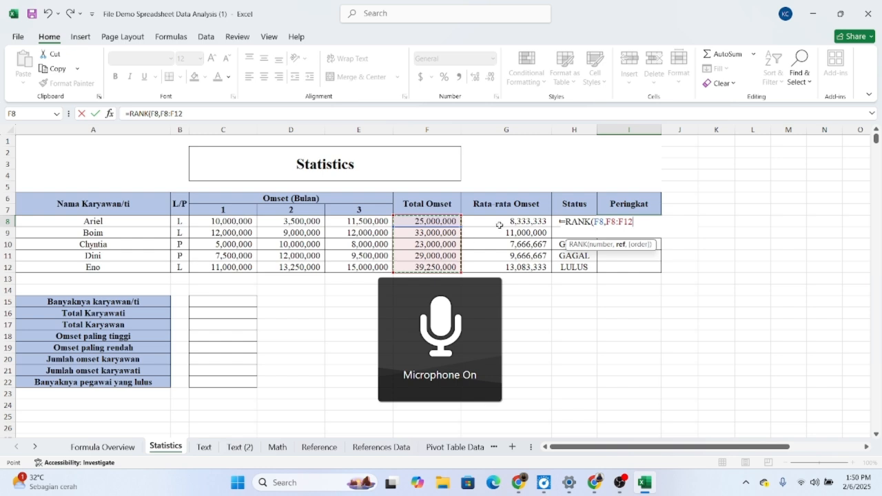
Step: Make the RANK range absolute as $F$8:$F$12, complete the I8 formula, and fill it through I12
drag(634, 222, 608, 222)
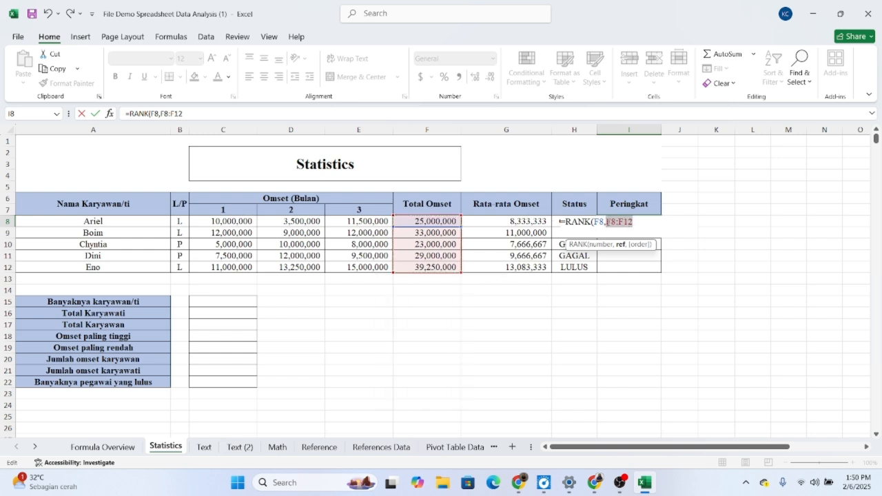
key(F4)
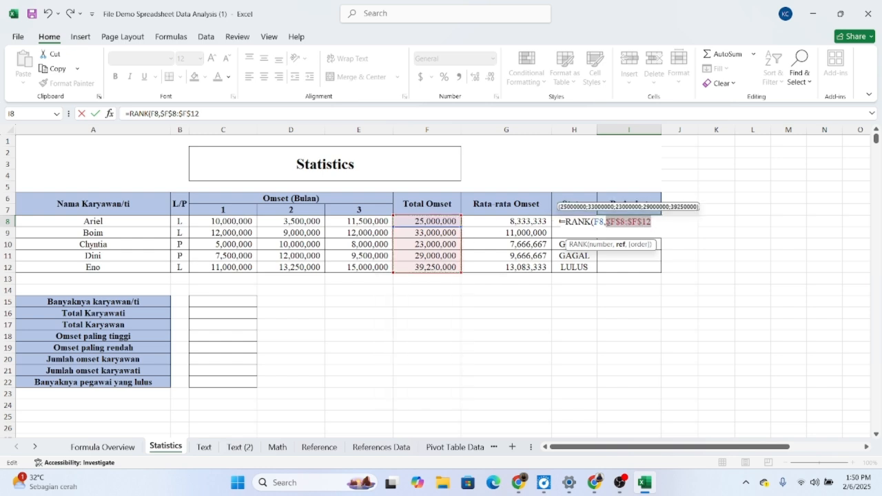
click(660, 223)
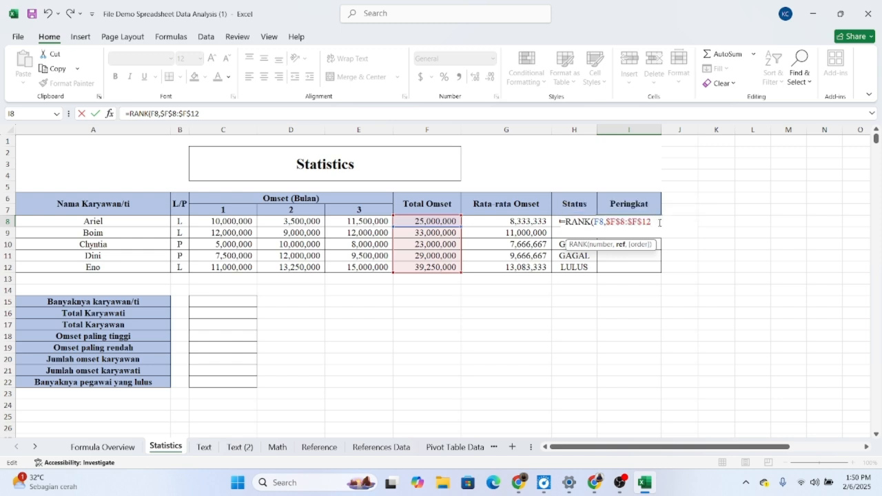
text())
key(ctrl+Return)
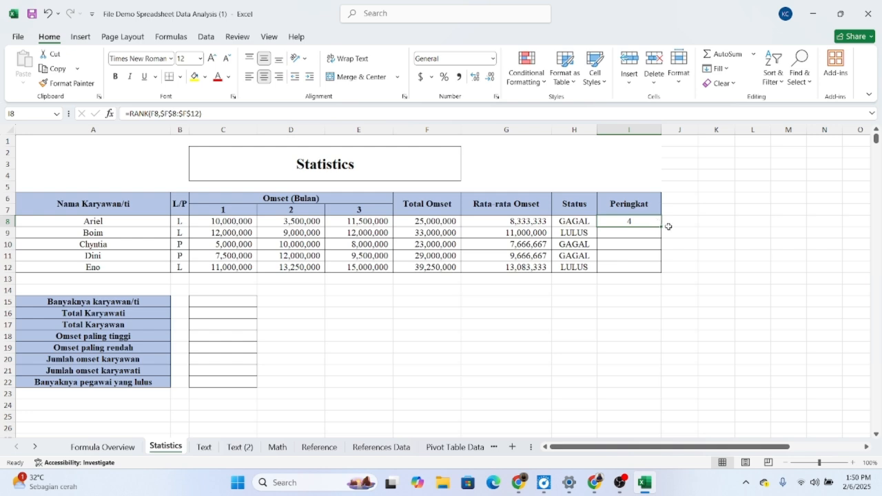
drag(660, 227, 659, 271)
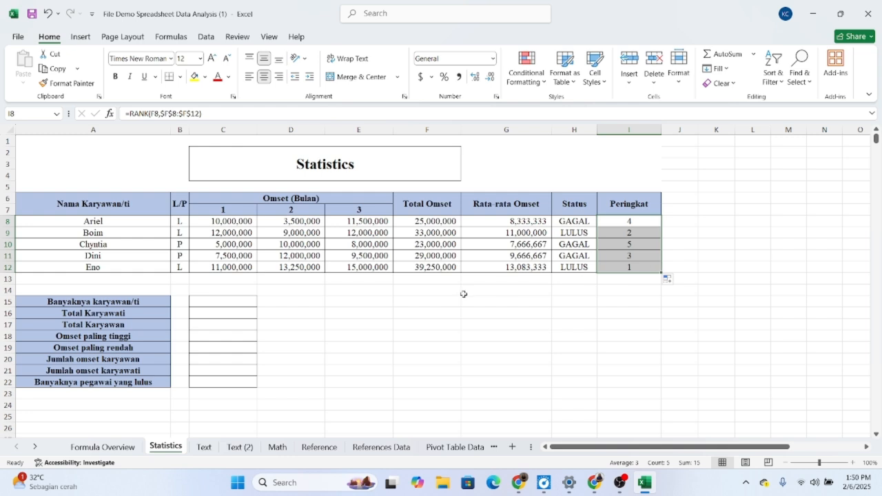
Step: Count all employees for Banyaknya karyawan/ti in C15 with =COUNTA(A8:A12)
click(228, 298)
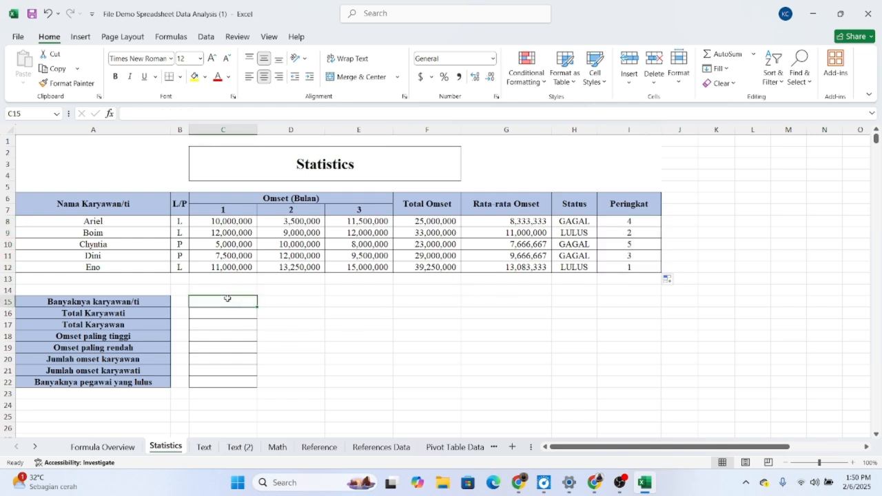
double_click(228, 299)
text(=C)
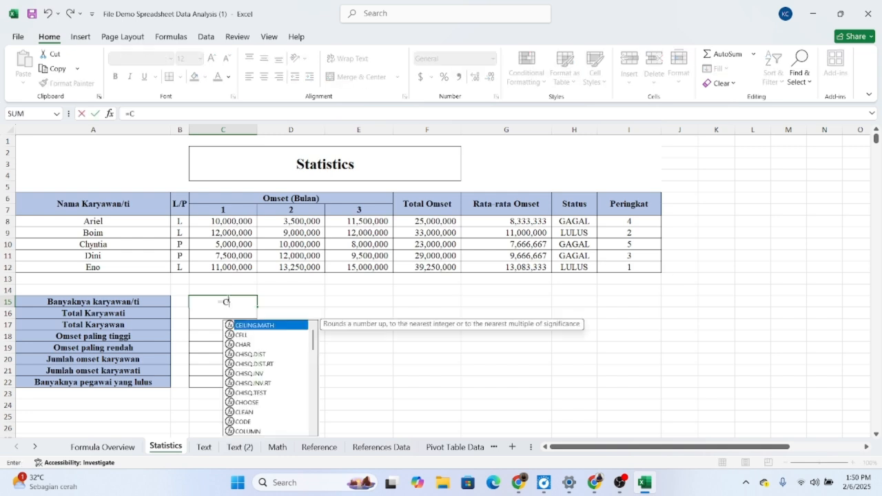
text(OUNT)
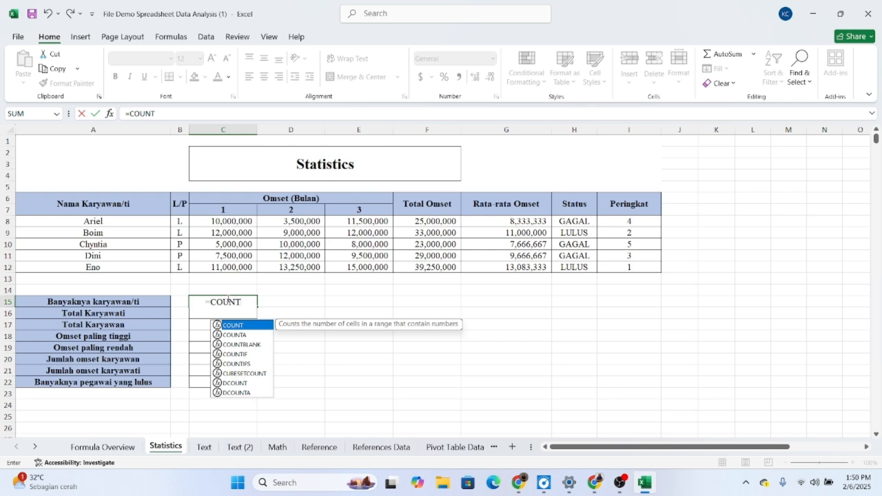
text(A()
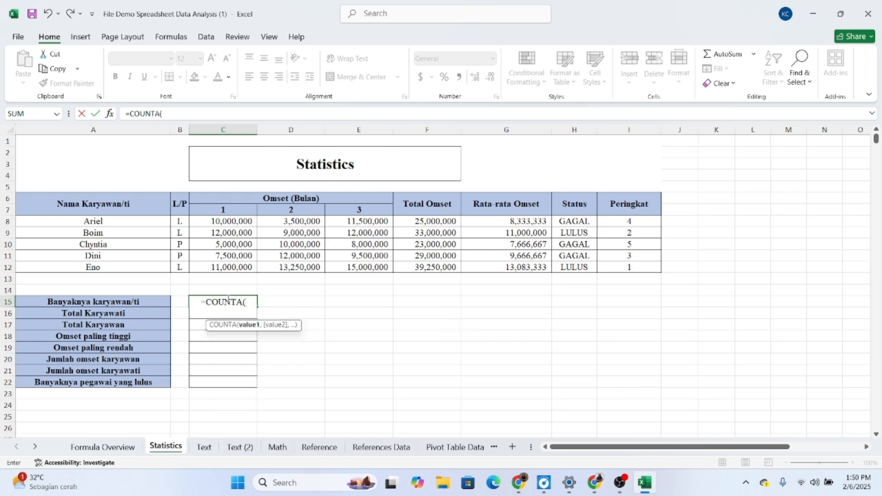
drag(99, 222, 111, 268)
text())
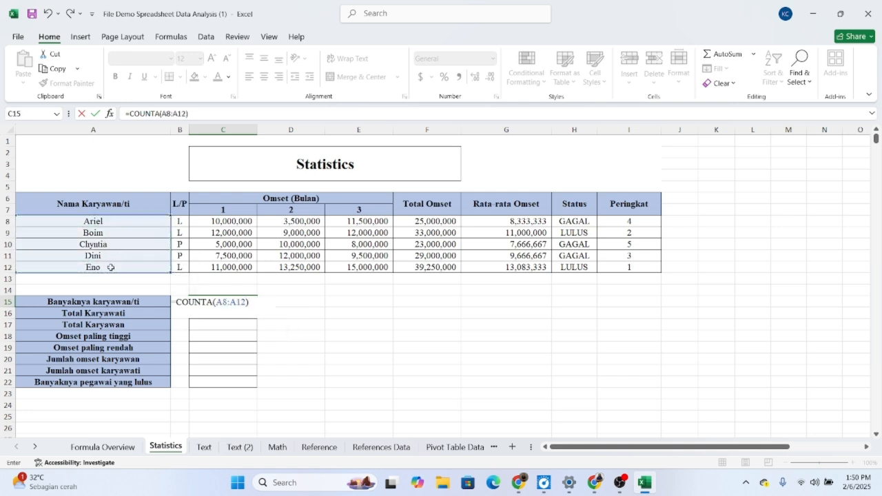
key(Return)
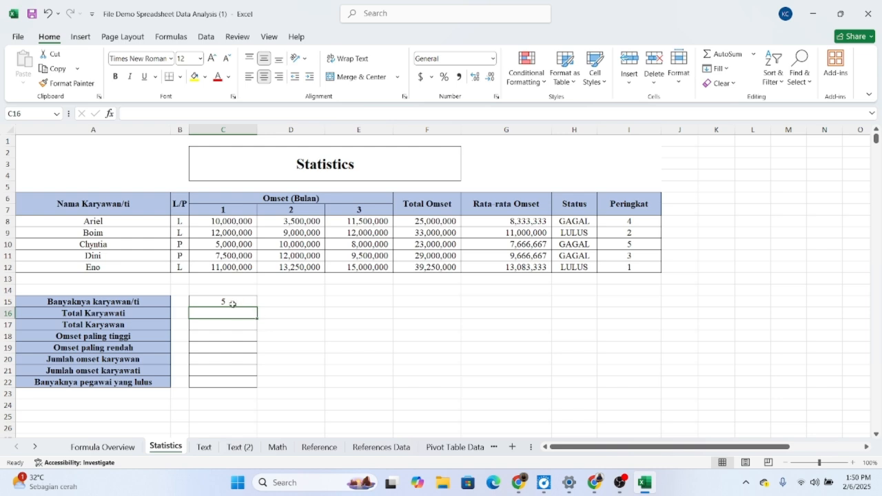
click(232, 302)
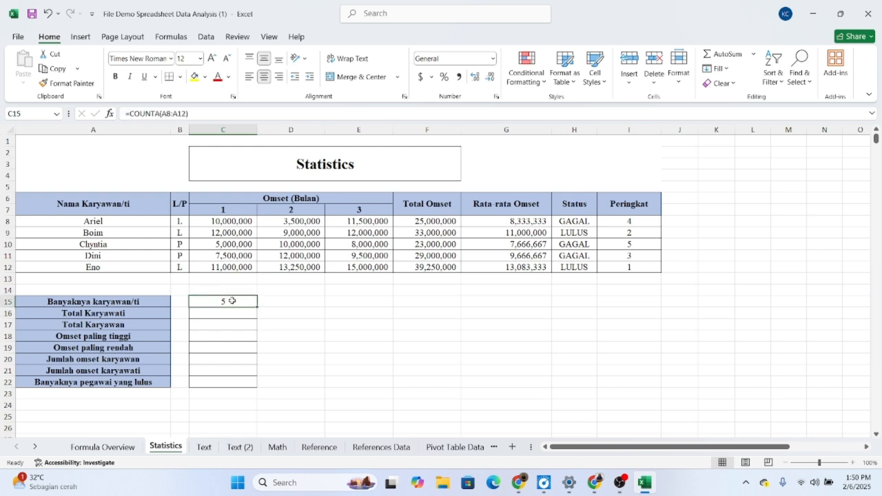
Step: Calculate Total Karyawati in C16 with =COUNTIF(B8:B12,"P")
click(235, 312)
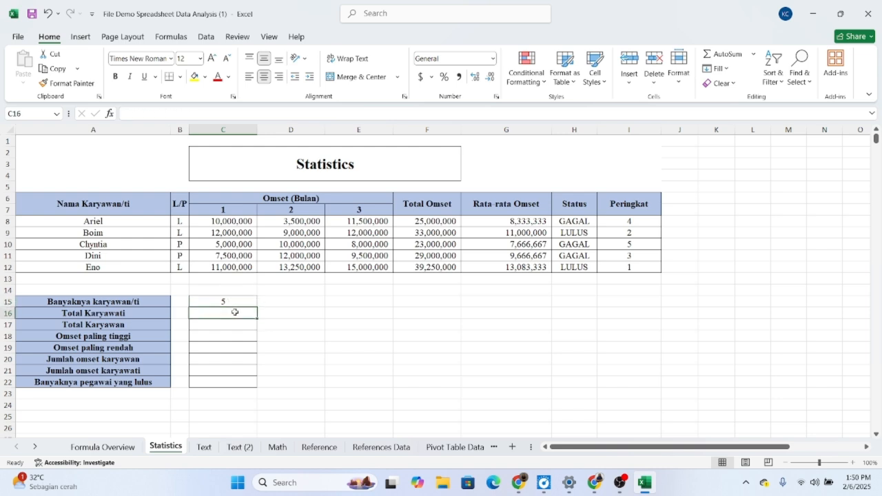
double_click(235, 313)
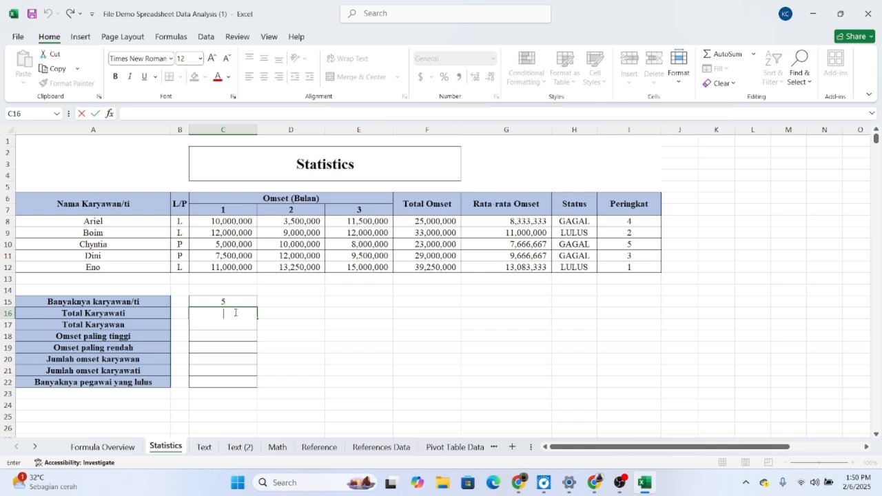
text(=C)
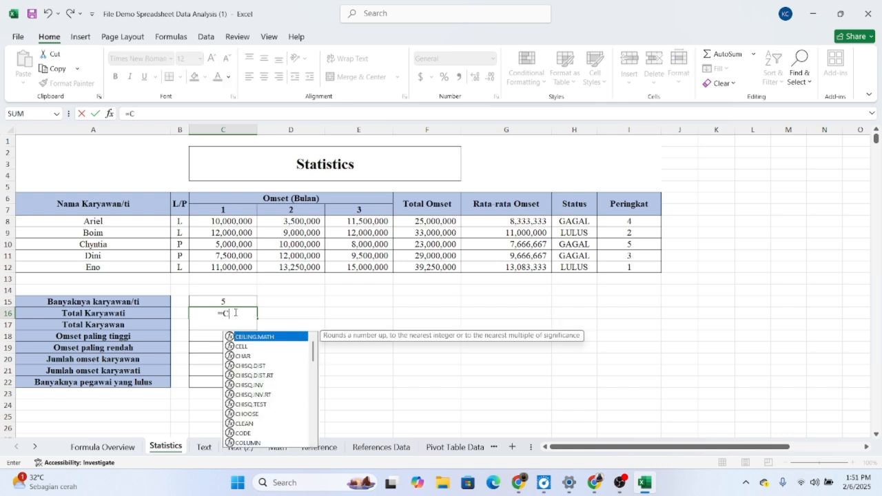
text(OUNTI)
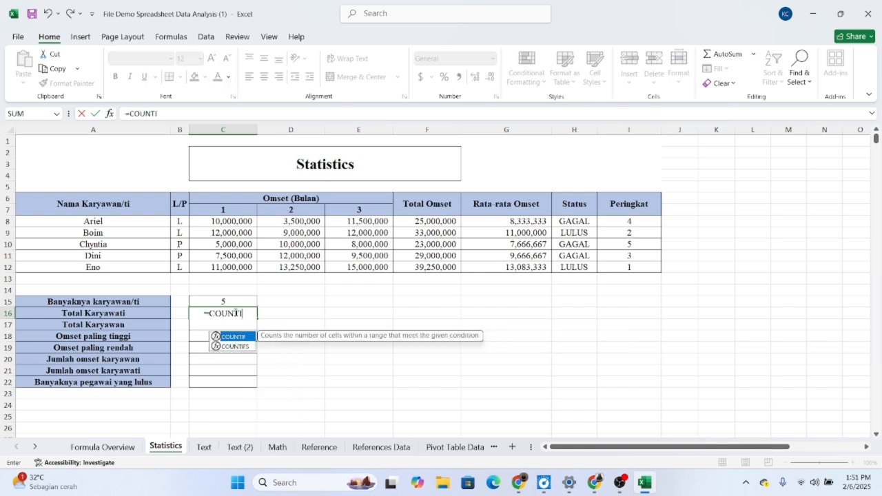
text(F()
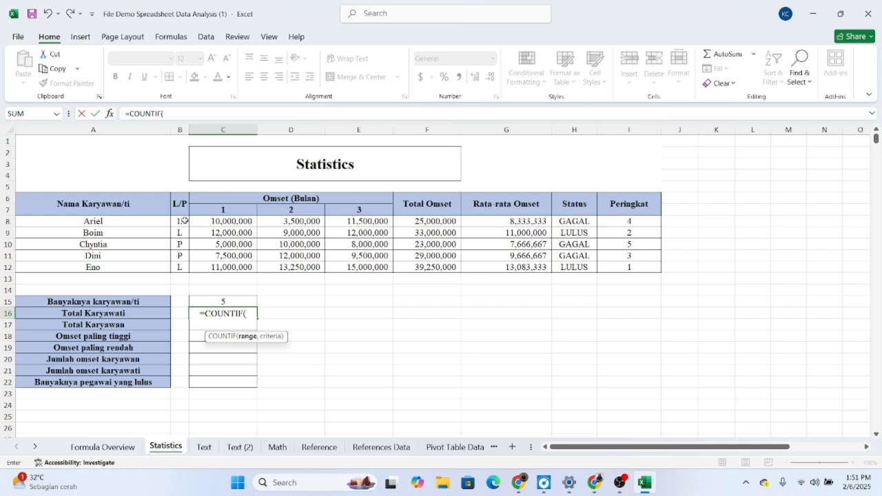
drag(185, 220, 184, 264)
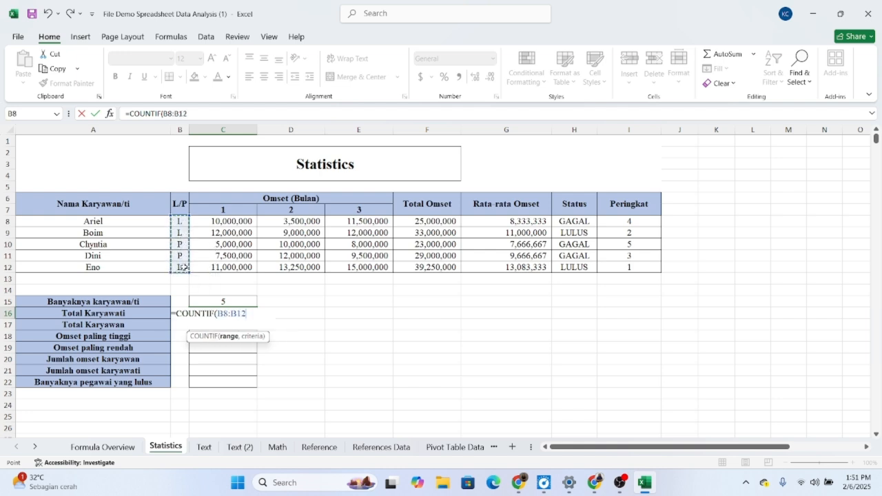
text(,)
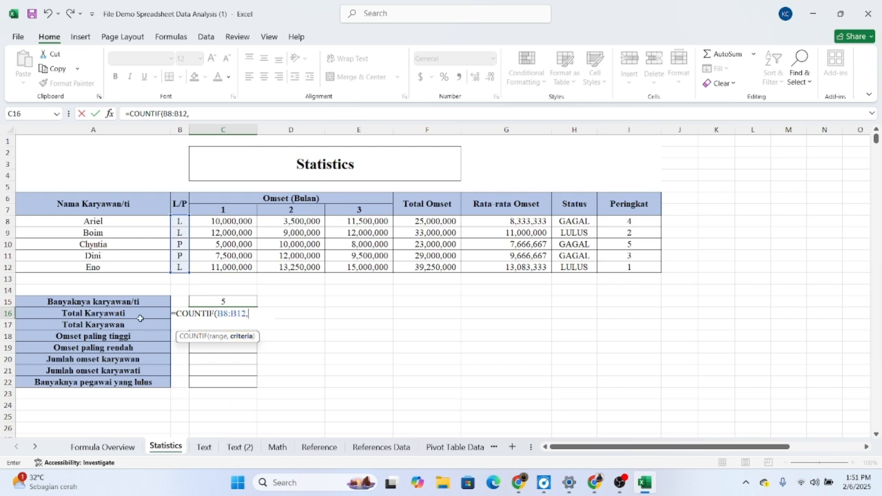
text("P"))
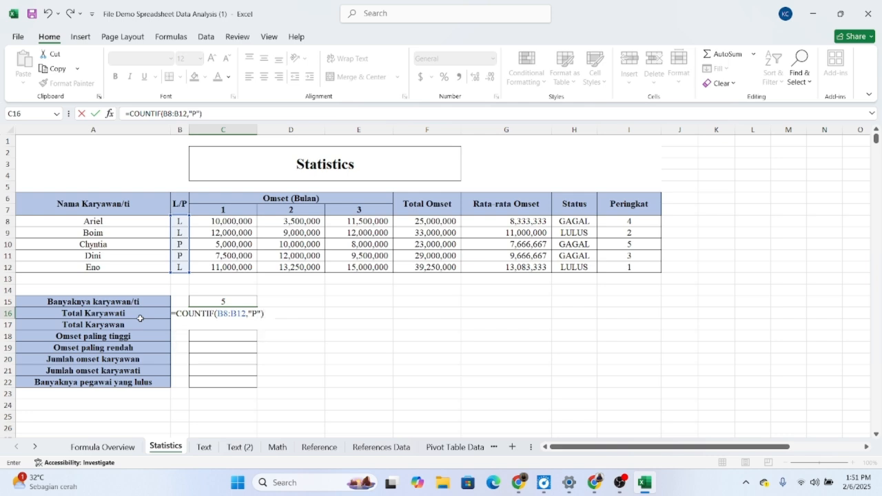
key(Return)
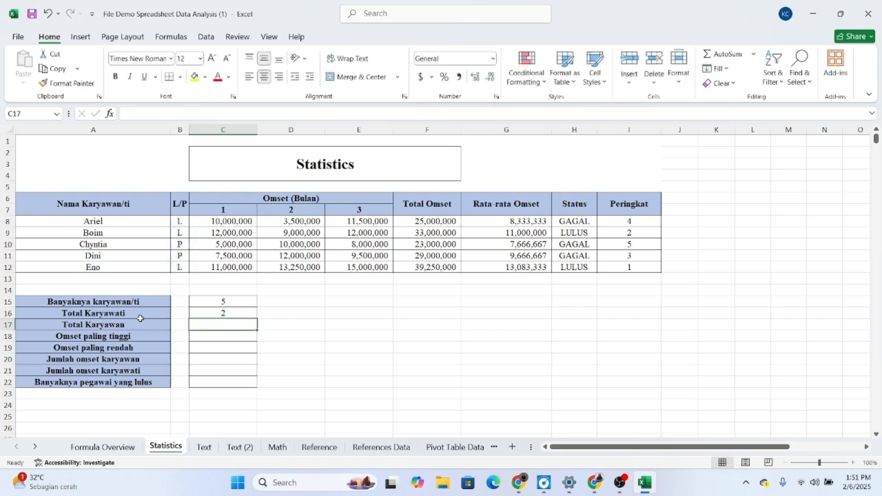
click(236, 314)
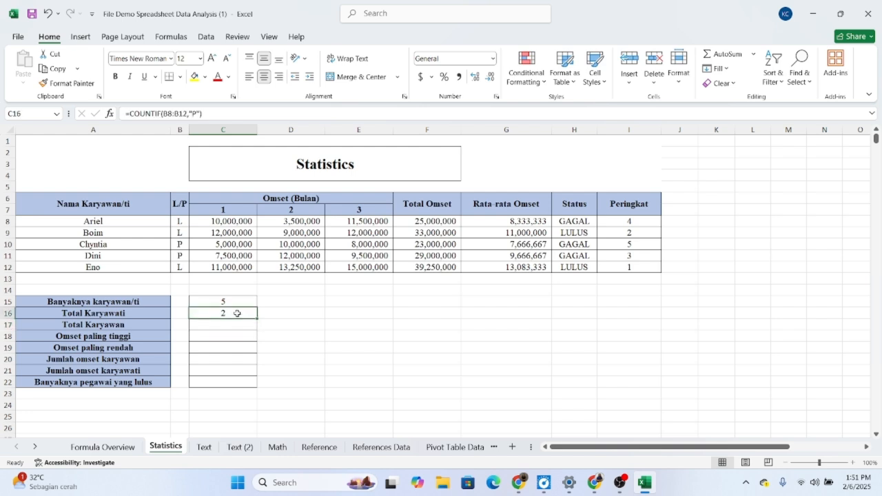
Step: Calculate Total Karyawan in C17 with =COUNTIF(B8:B12,"L")
double_click(219, 327)
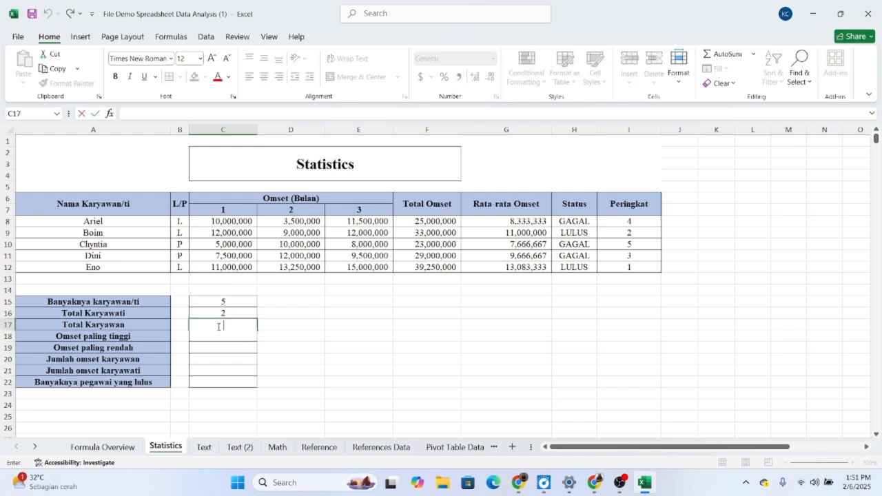
text(=COU)
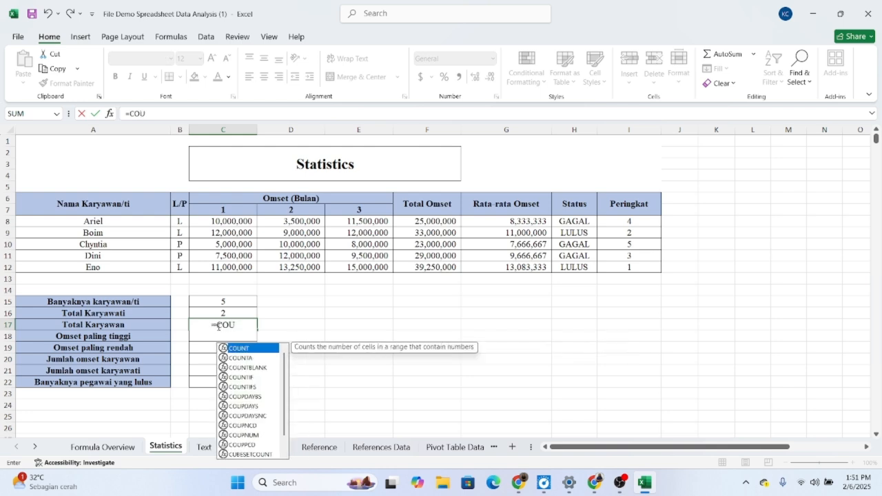
text(NTIF)
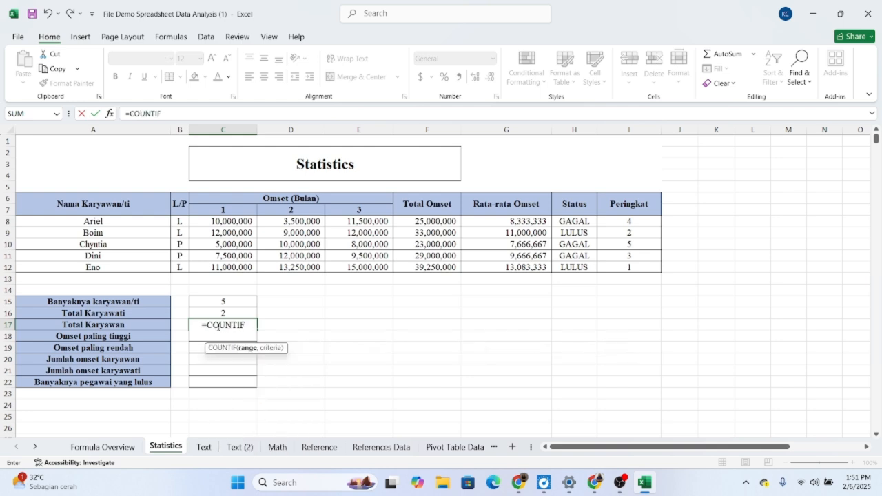
text(()
drag(180, 223, 181, 266)
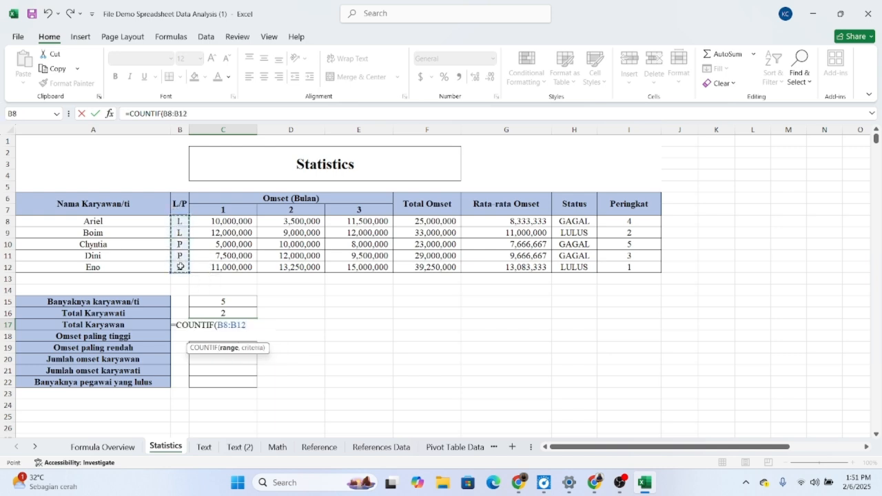
text(,"L)
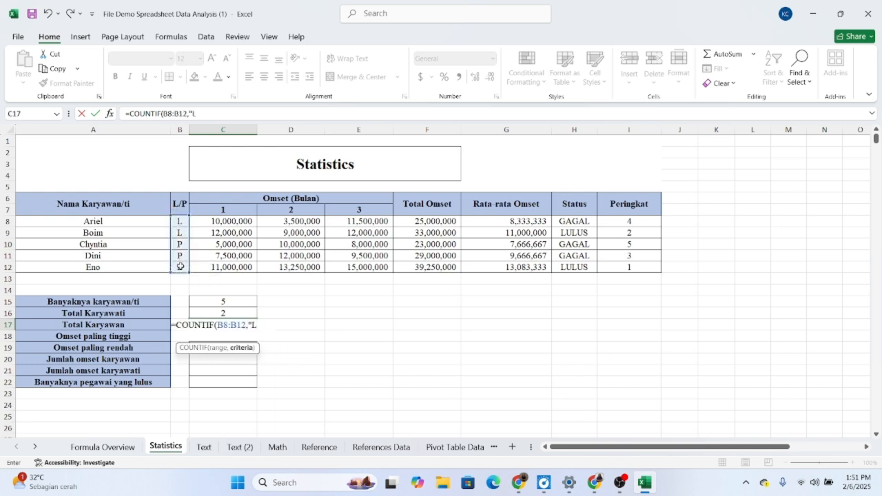
text("))
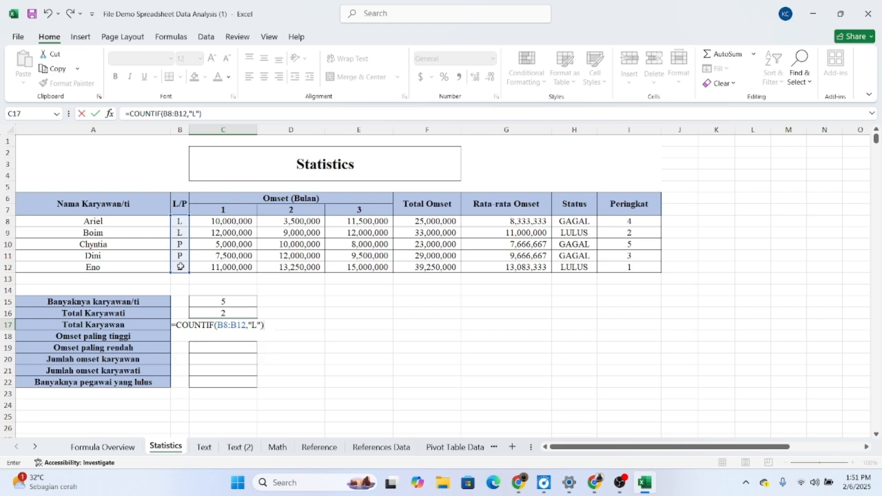
key(Return)
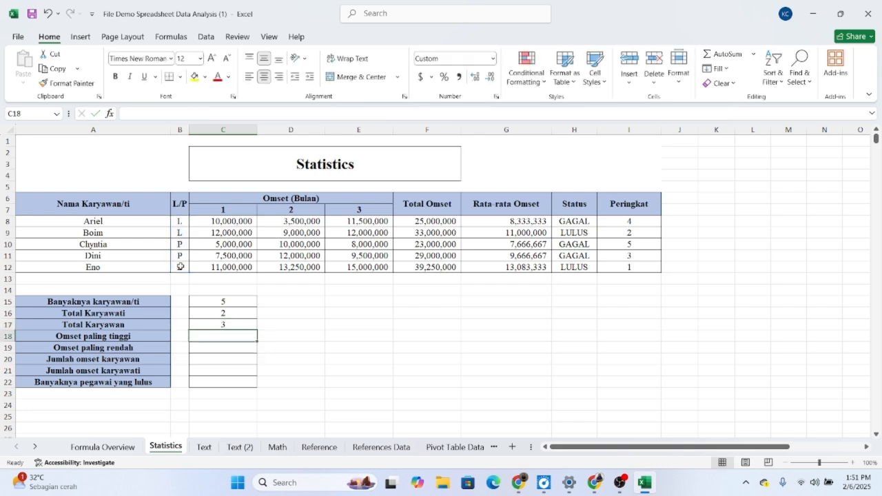
Step: Find the highest turnover for Omset paling tinggi in C18 with =MAX(F8:F12)
double_click(225, 334)
text(=MAX)
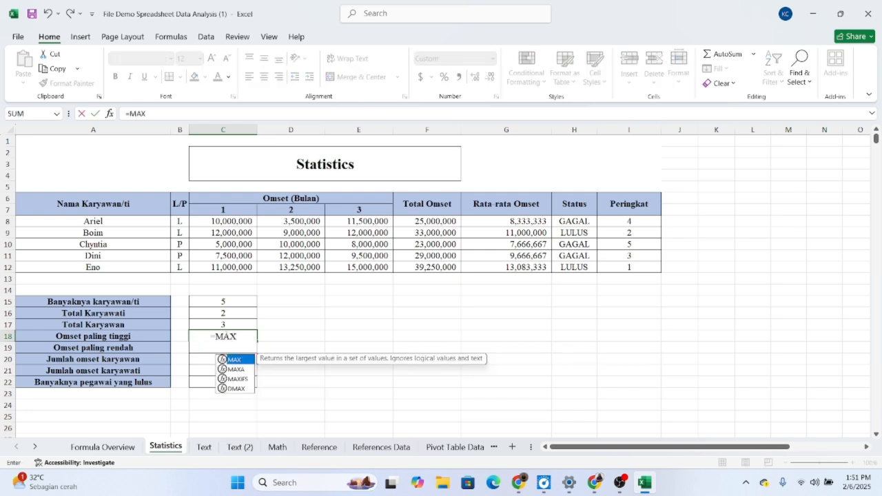
text(()
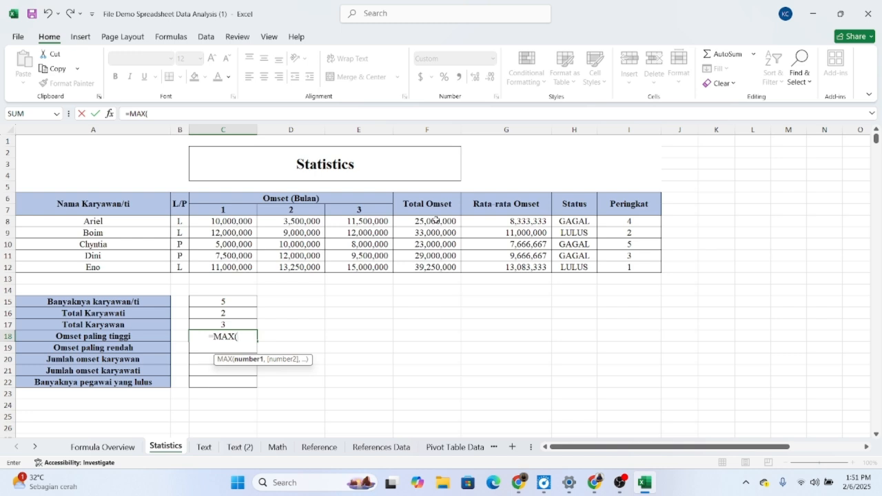
drag(436, 220, 438, 265)
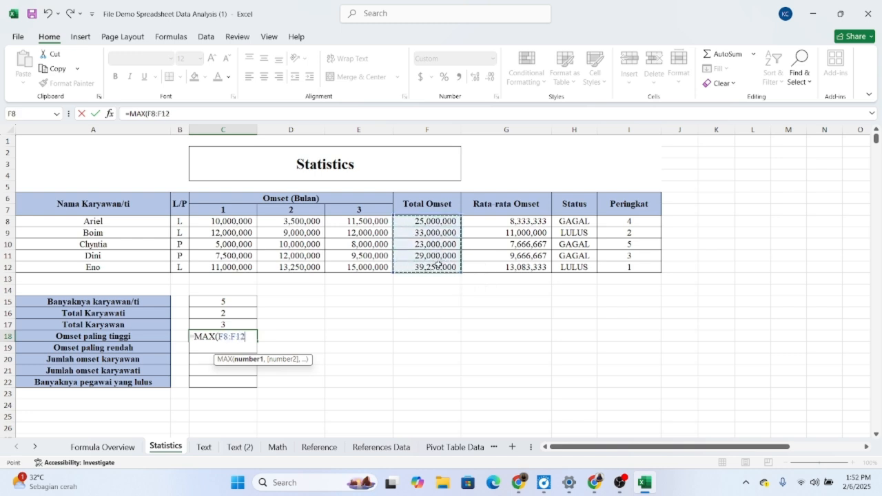
text())
key(Return)
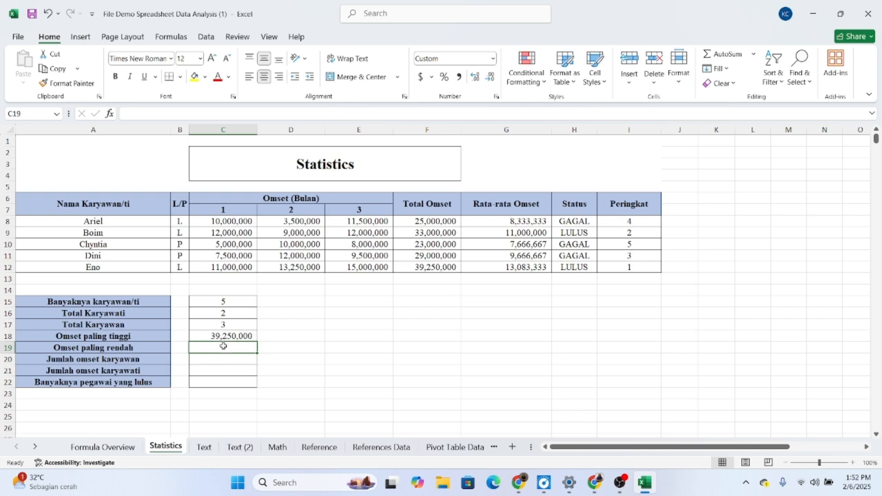
Step: Find the lowest turnover for Omset paling rendah in C19 with =MIN(F8:F12)
double_click(224, 346)
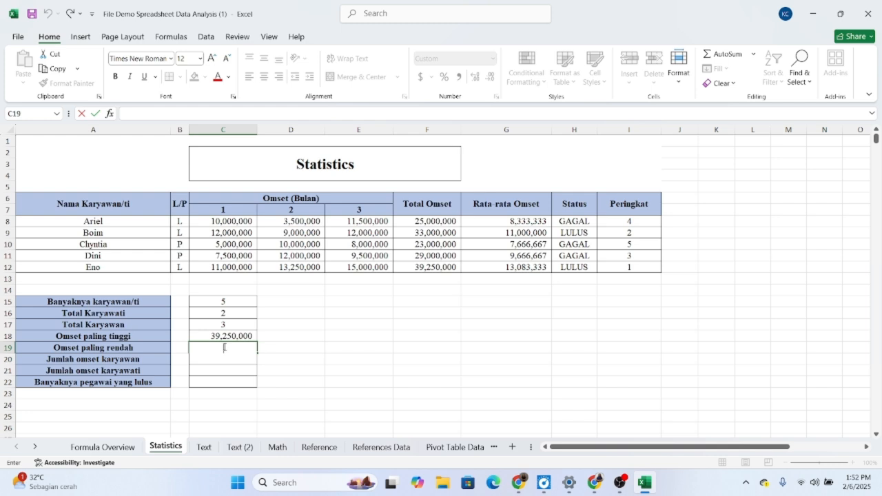
text(=MIN)
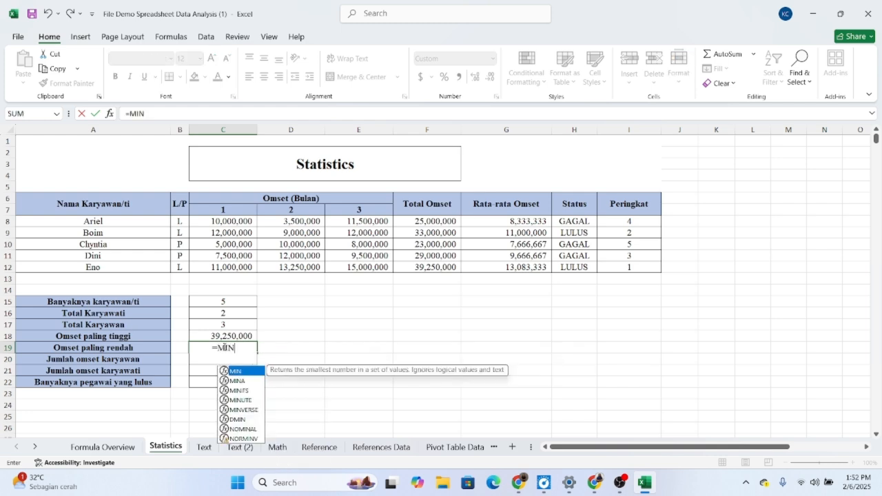
text(()
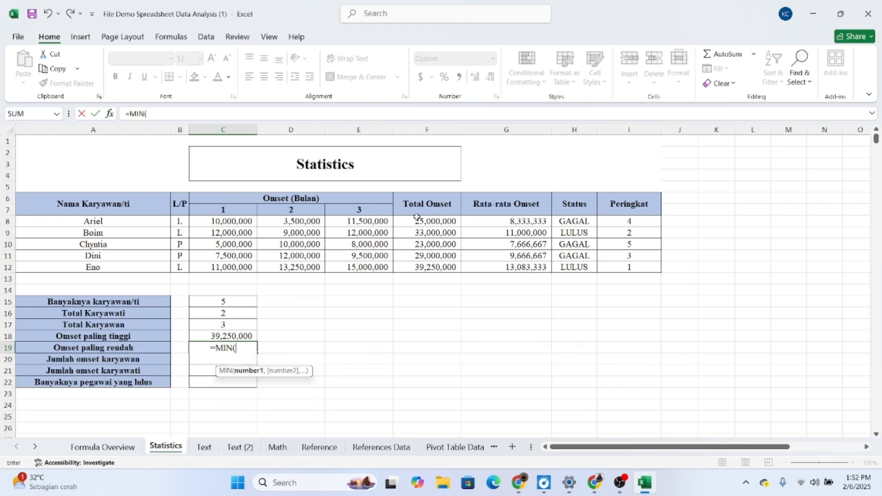
drag(418, 221, 420, 266)
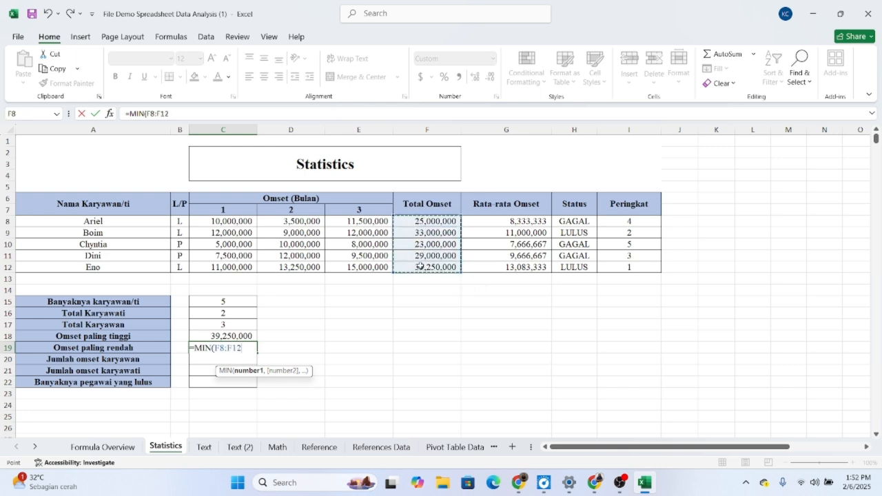
text())
key(Return)
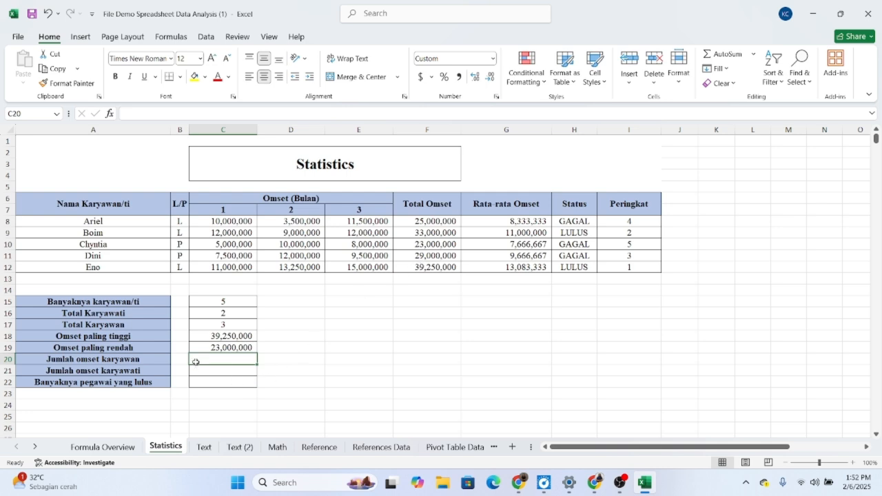
Step: Sum the male employees' turnover for Jumlah omset karyawan in C20 with =SUMIF(B8:B12,"L",F8:F12)
double_click(224, 360)
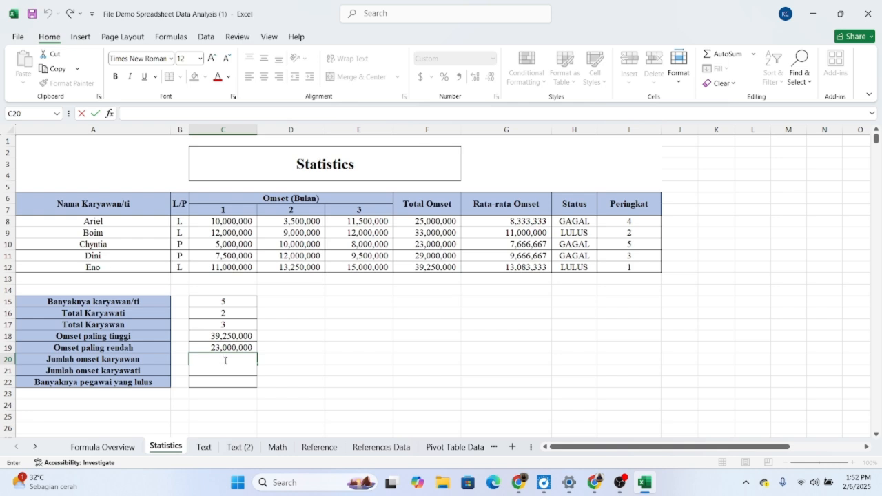
text(=SUM)
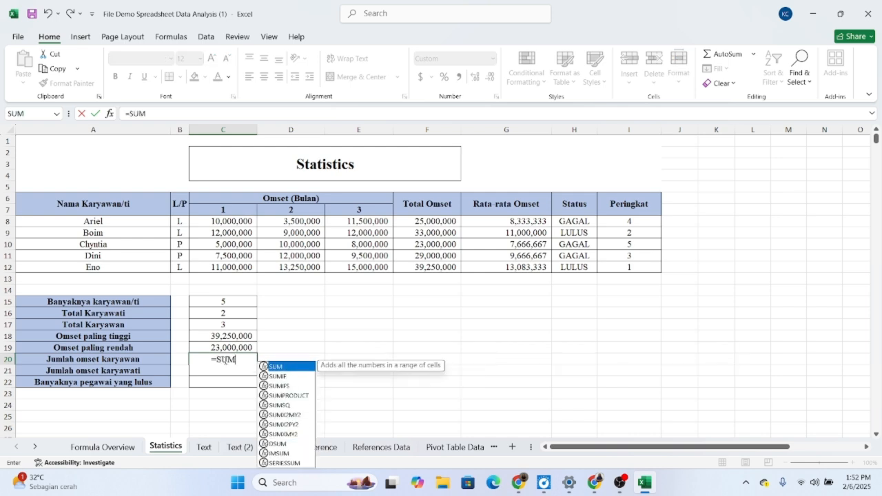
text(IF9)
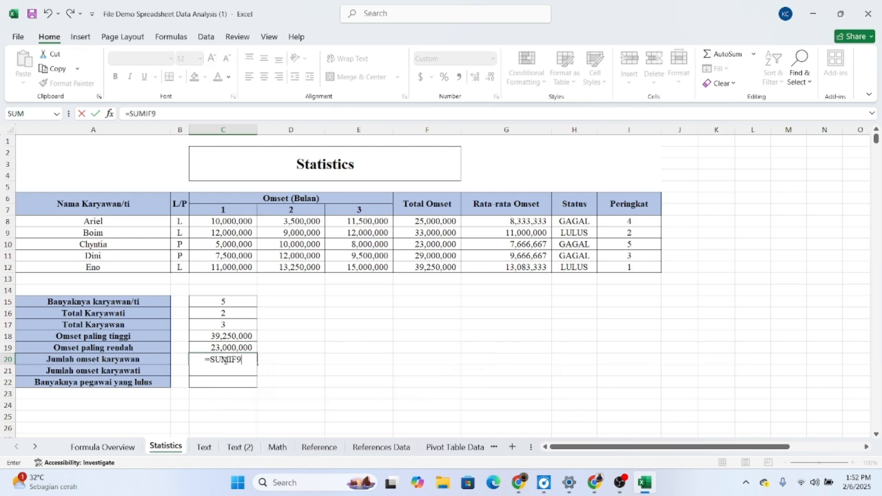
key(BackSpace)
text(()
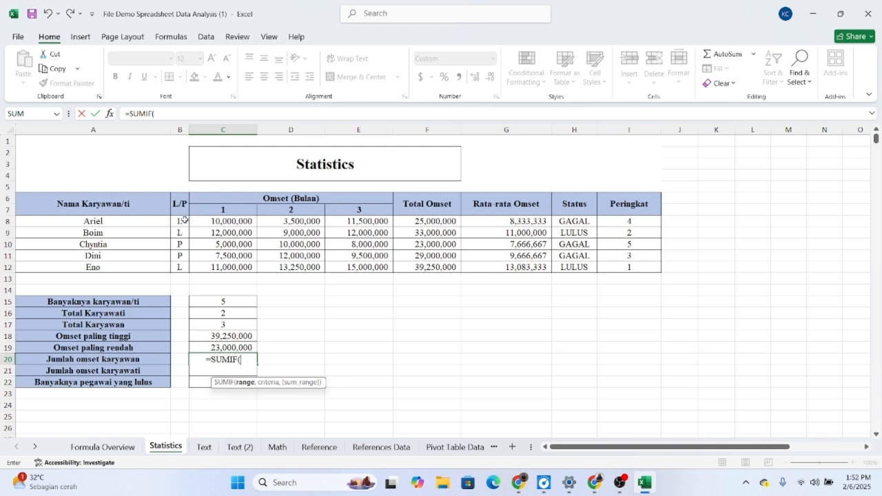
drag(181, 221, 184, 269)
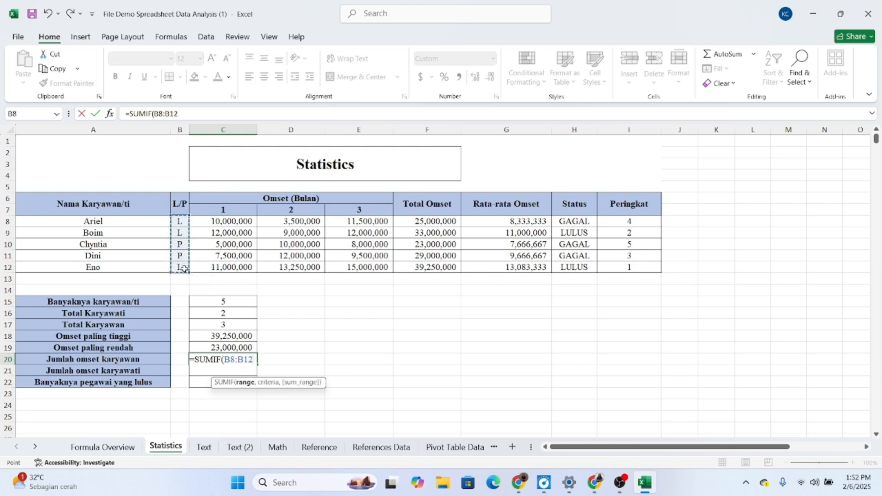
text(,)
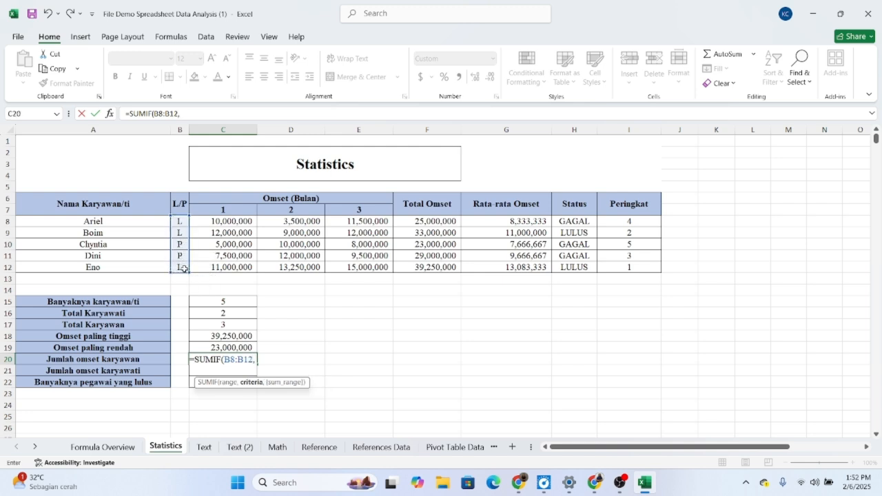
text(")
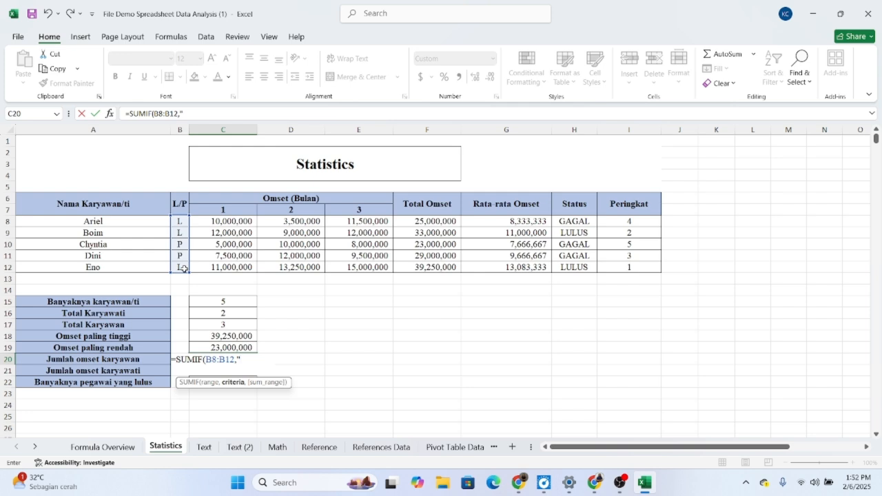
text(L",)
drag(426, 221, 432, 269)
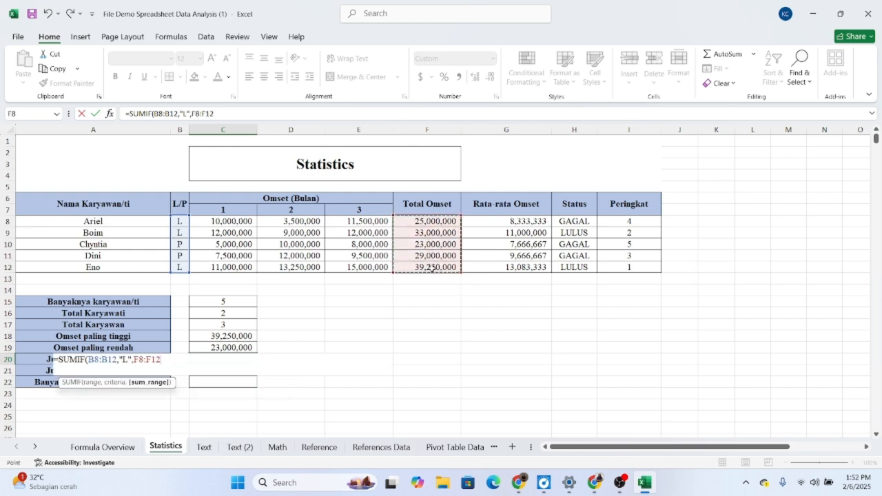
key(Return)
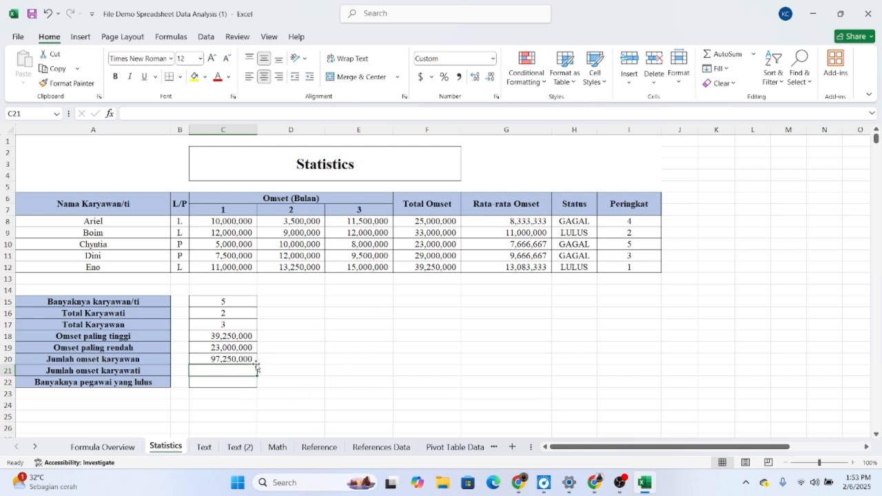
Step: Sum the female employees' turnover for Jumlah omset karyawati in C21 with =SUMIF(B8:B12,"P",F8:F12)
double_click(227, 370)
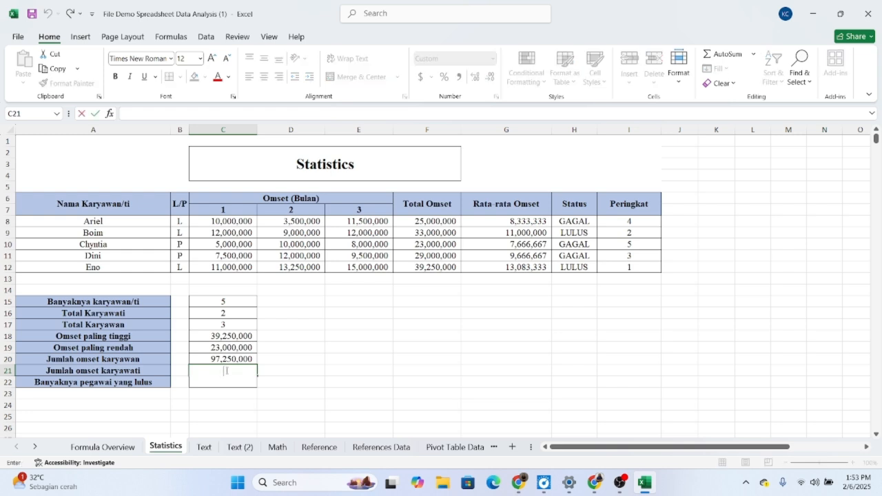
text(=S)
text(UM)
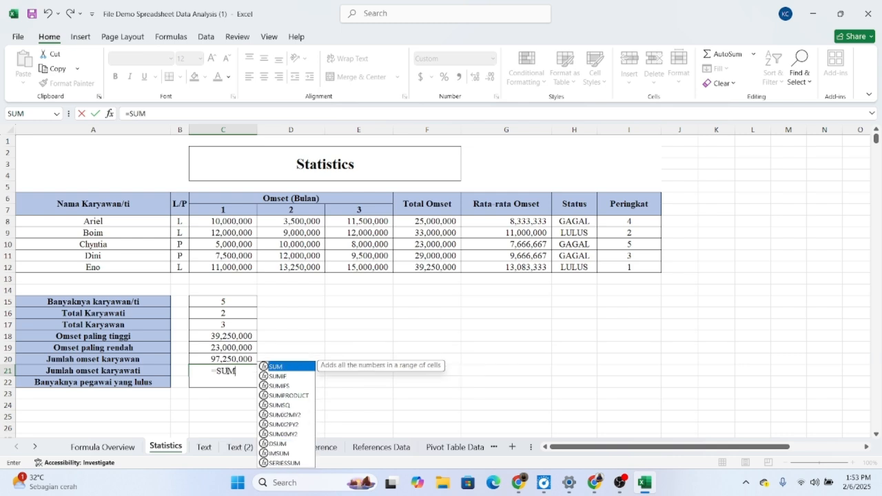
text(IF()
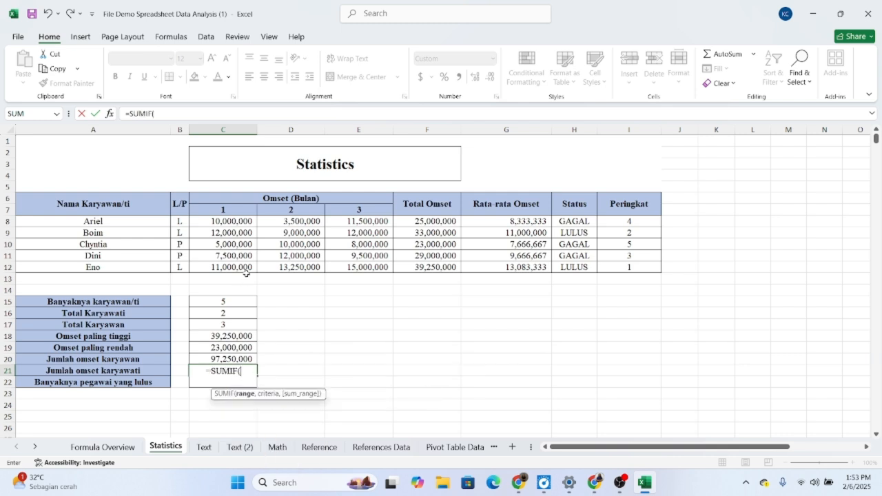
click(178, 220)
drag(178, 220, 180, 266)
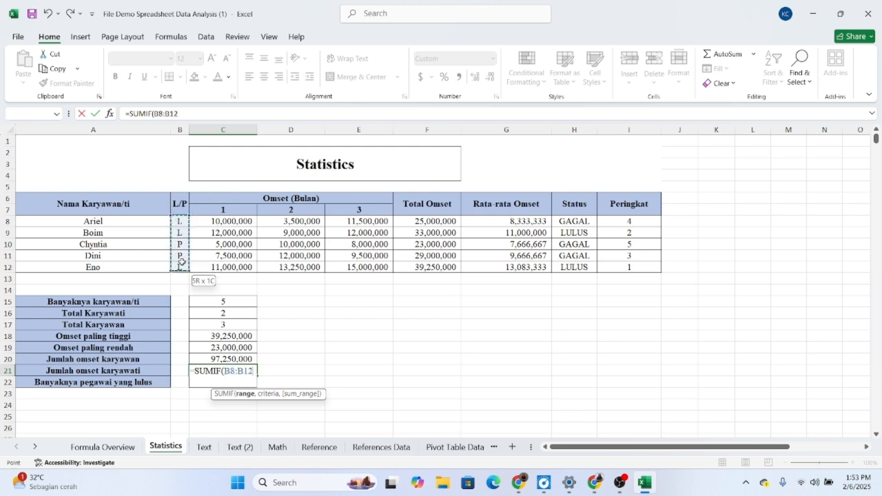
text(,)
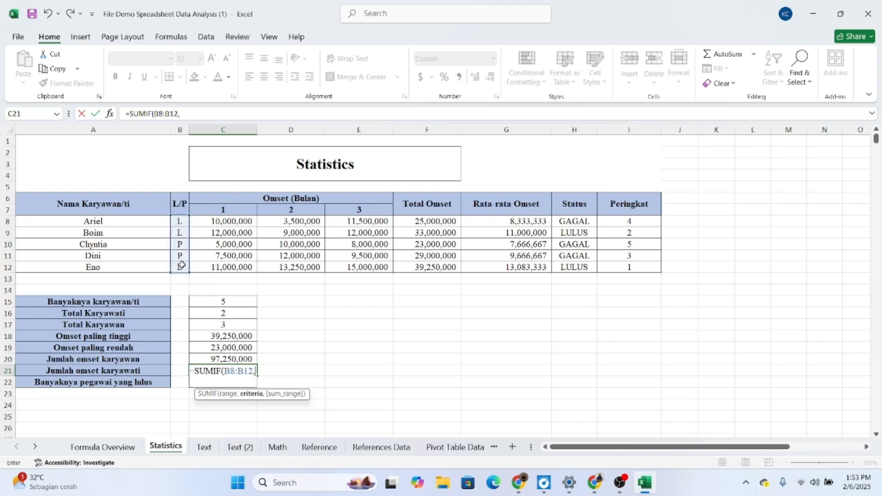
text("P)
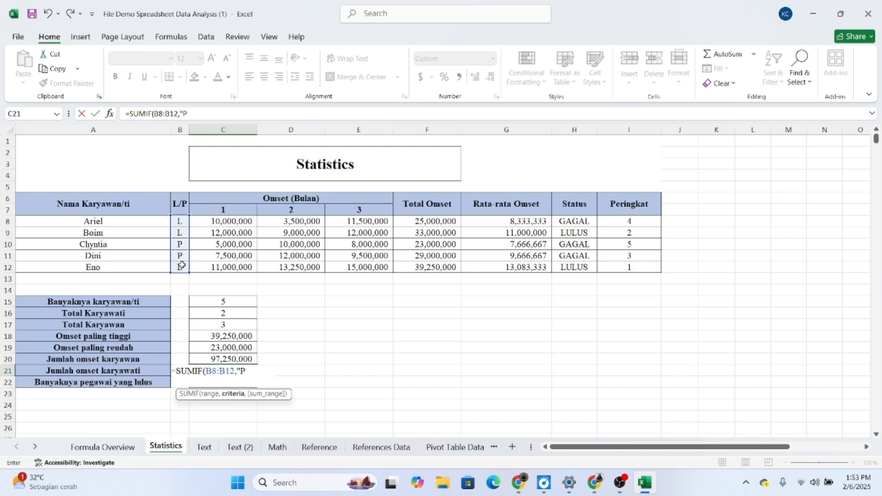
text(",)
drag(436, 222, 436, 273)
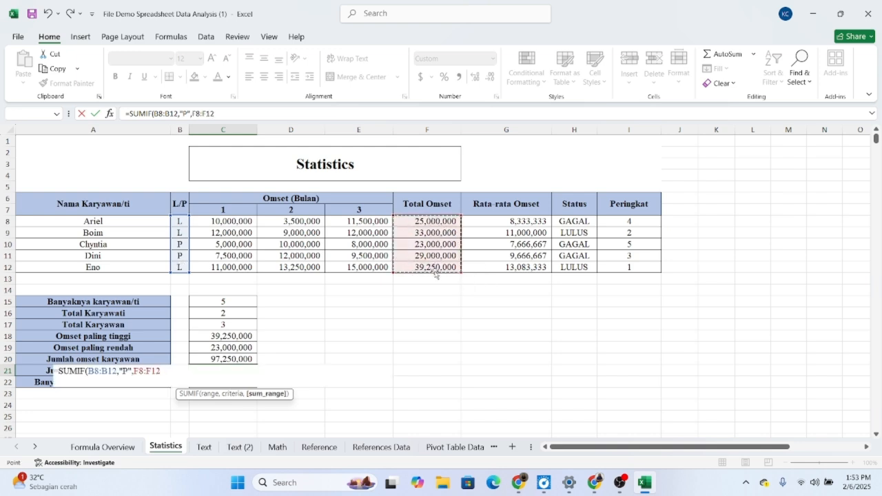
text())
key(Return)
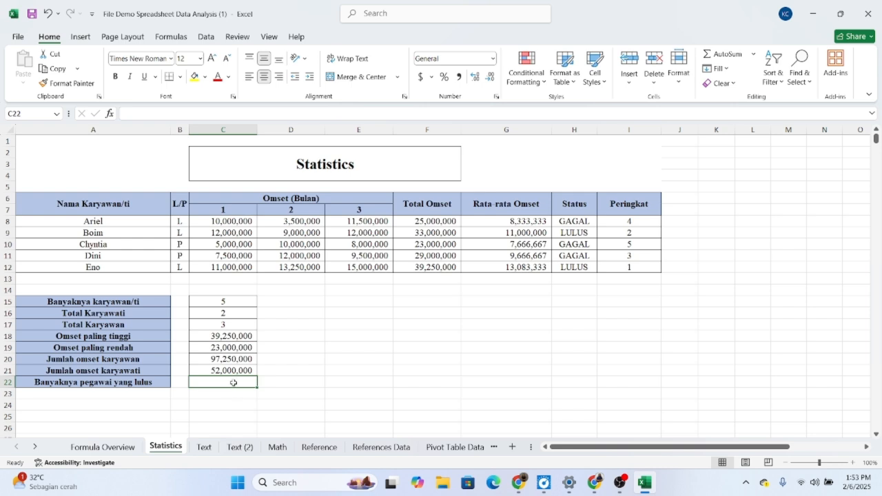
Step: Count the employees who passed for Banyaknya pegawai yang lulus in C22 with =COUNTIF(H8:H12,"LULUS")
double_click(234, 383)
text(=COUNTIF)
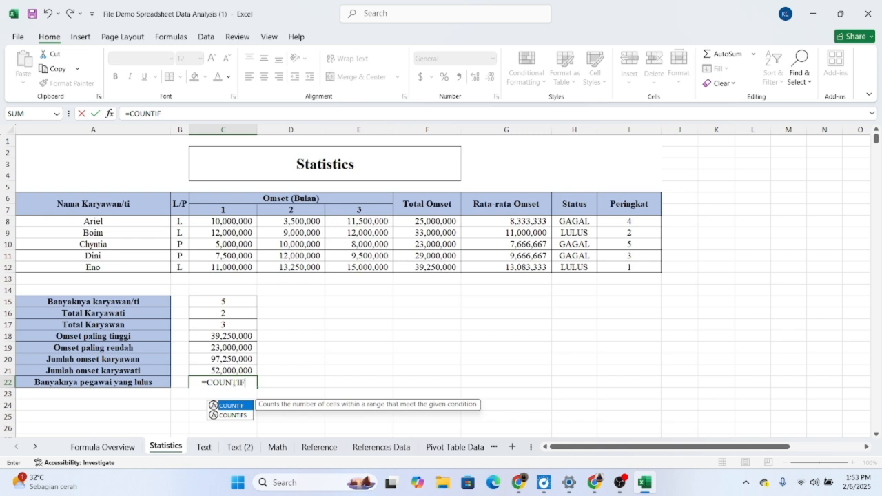
key(Tab)
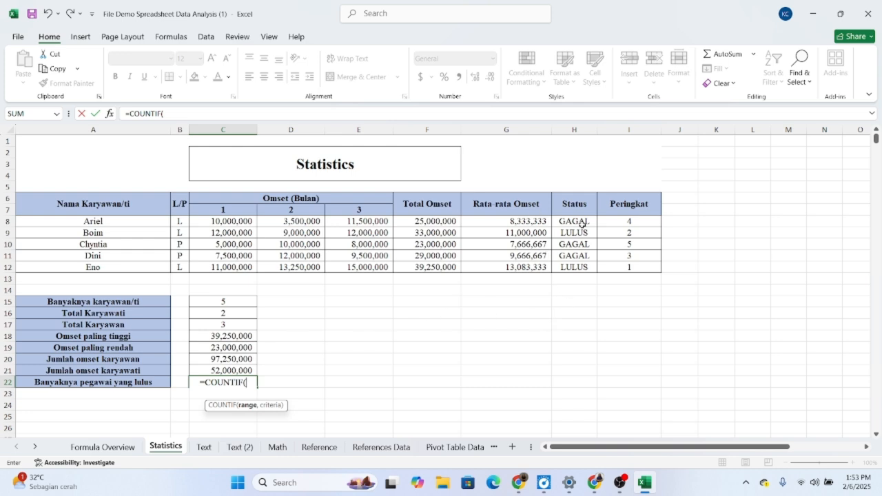
drag(581, 221, 583, 266)
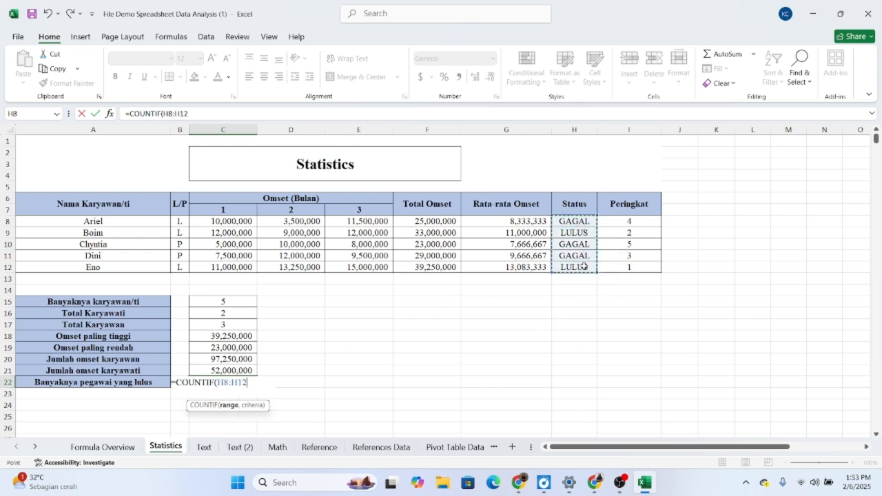
text(,)
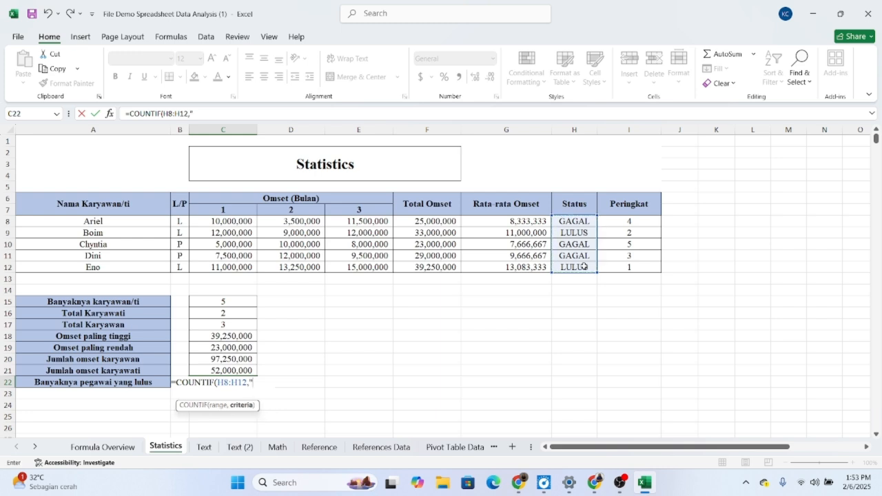
text("LULUIS)
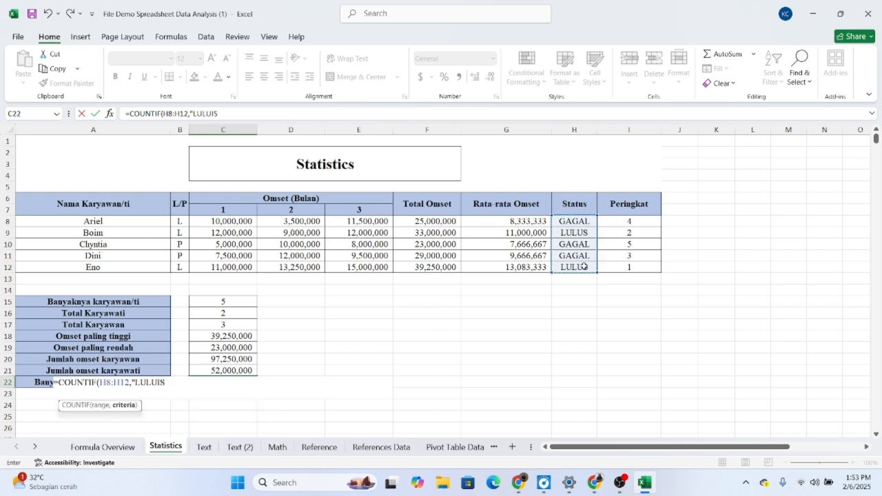
key(BackSpace)
key(BackSpace)
text(S"))
key(Return)
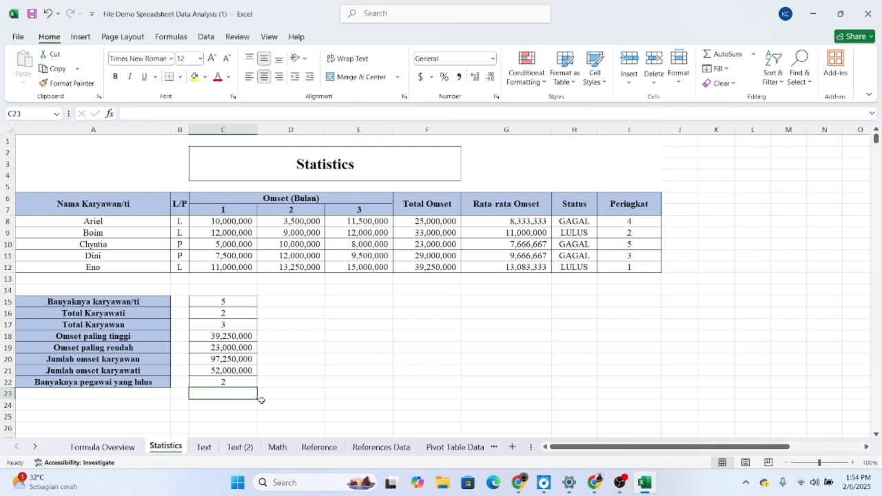
click(327, 392)
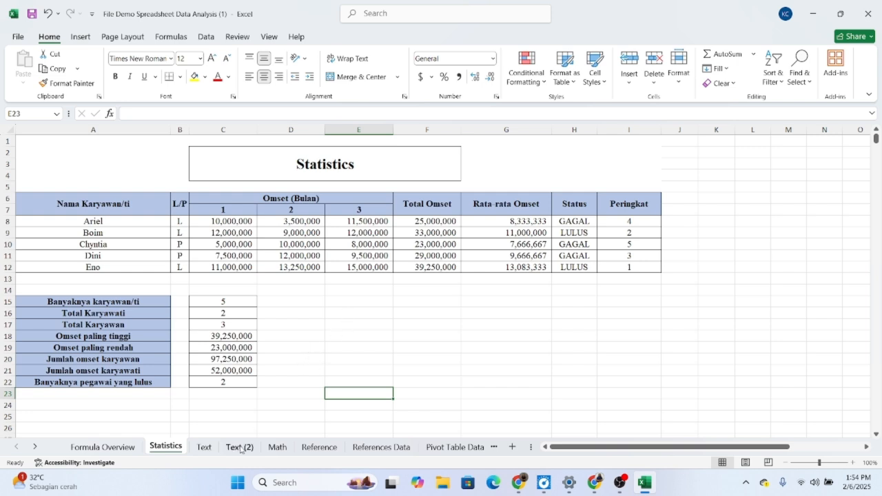
Step: On the Text sheet, fix the word spacing of the B5 sentence in C8 with =TRIM(B5)
click(204, 448)
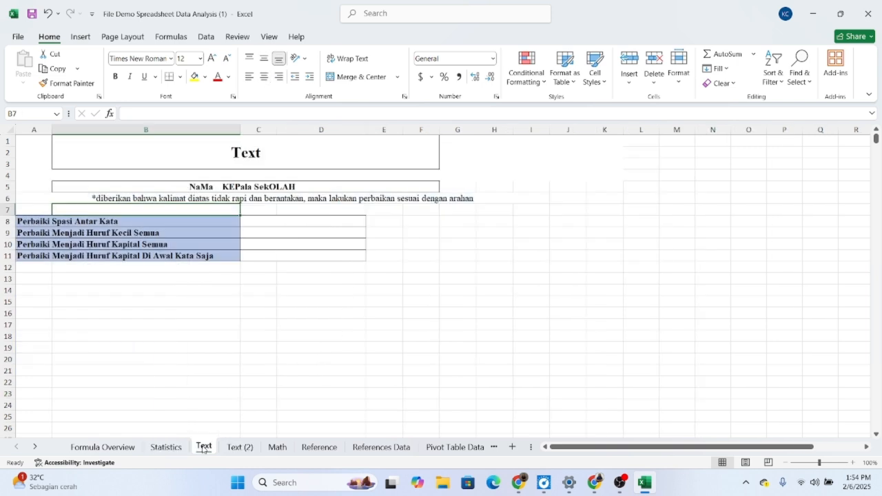
click(255, 295)
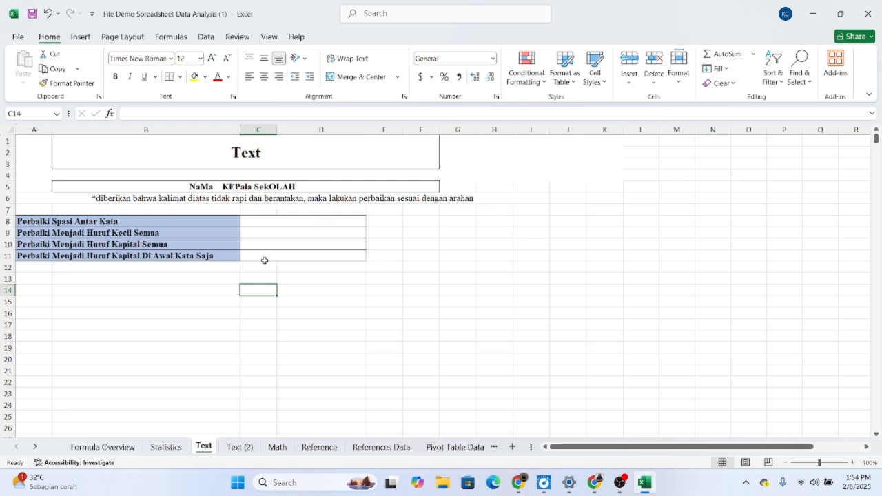
double_click(274, 222)
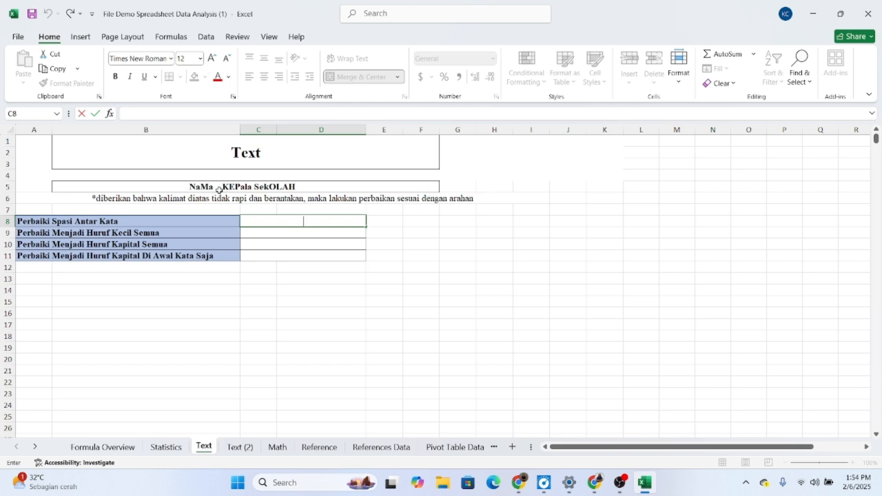
text(=)
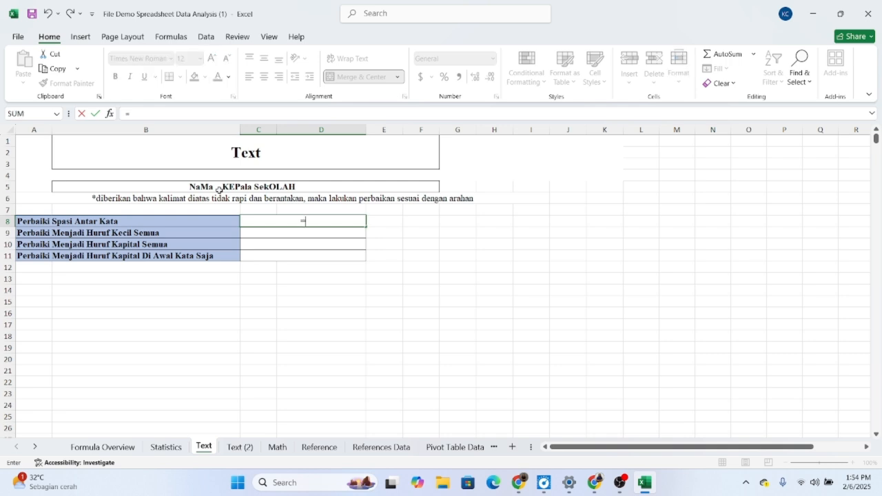
text(TRIM)
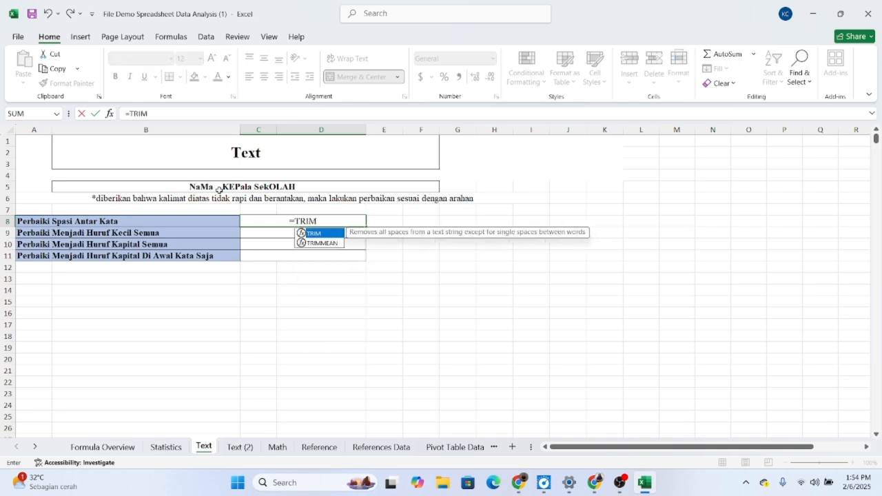
text(()
click(241, 187)
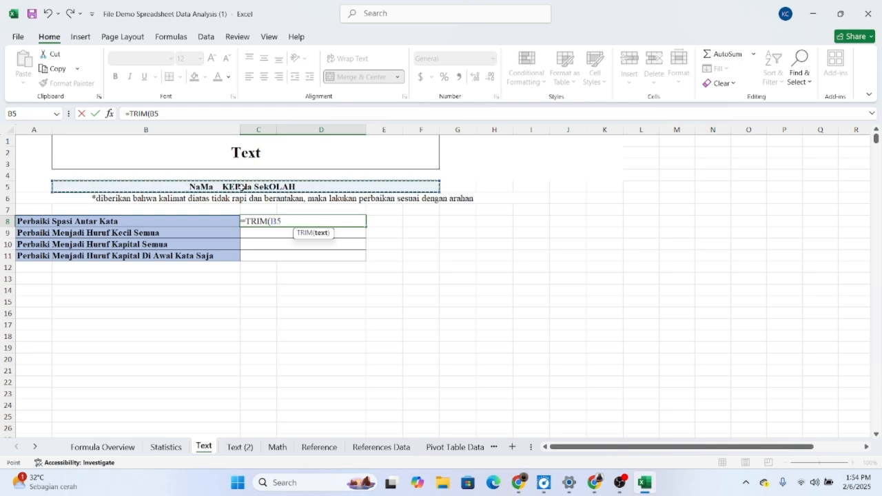
text())
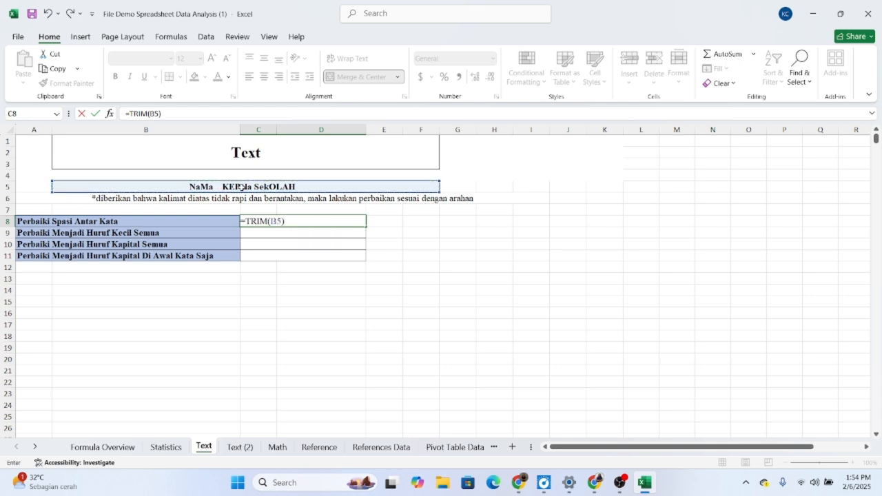
key(Return)
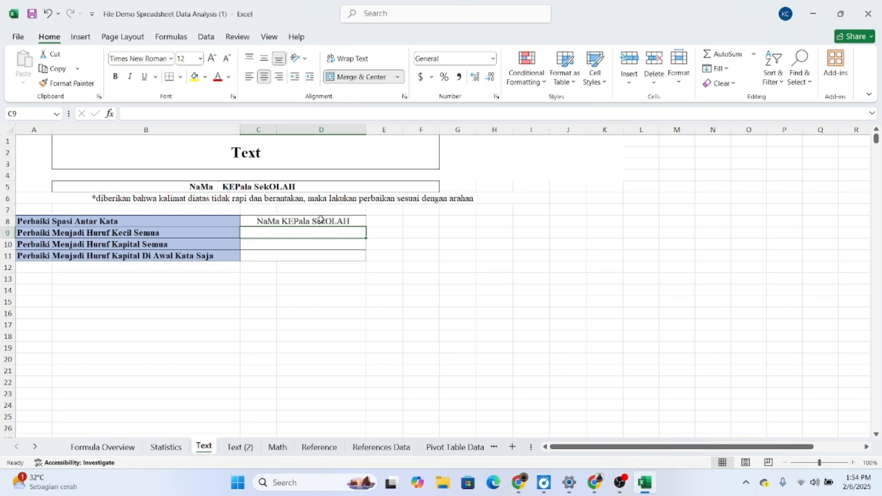
Step: Convert the trimmed sentence to all lowercase in C9 with =LOWER(C8)
double_click(288, 233)
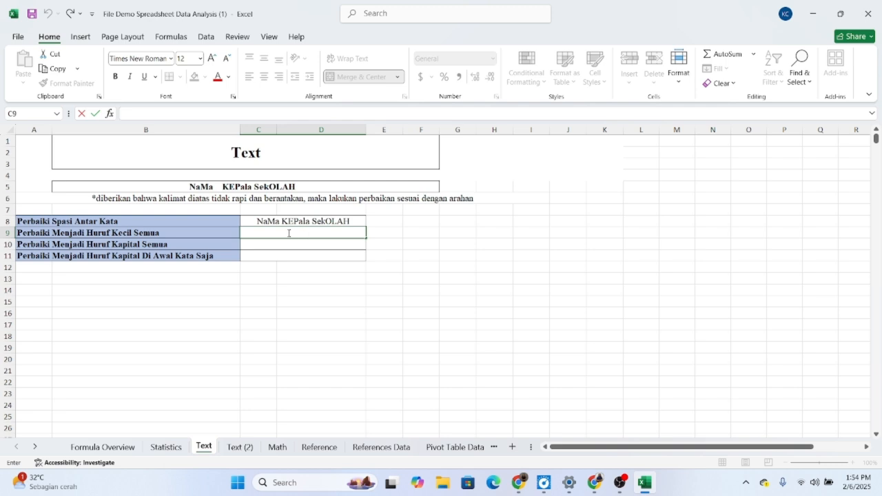
text(=LOWE)
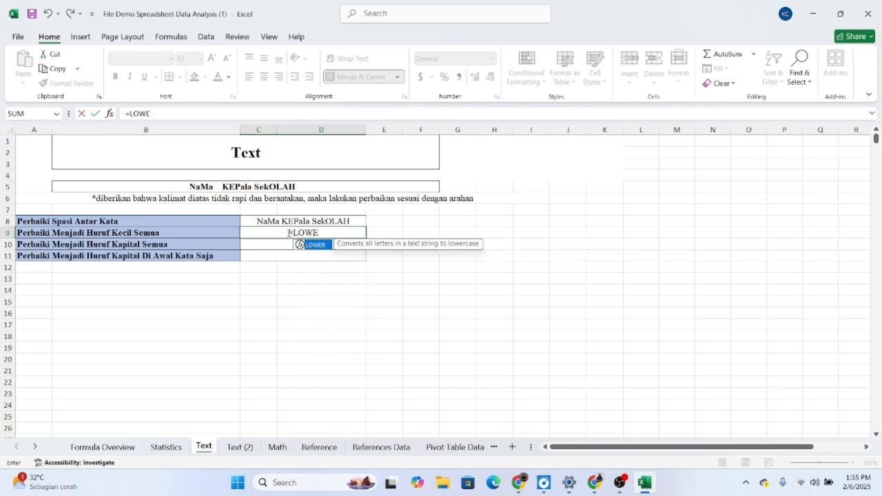
text(R()
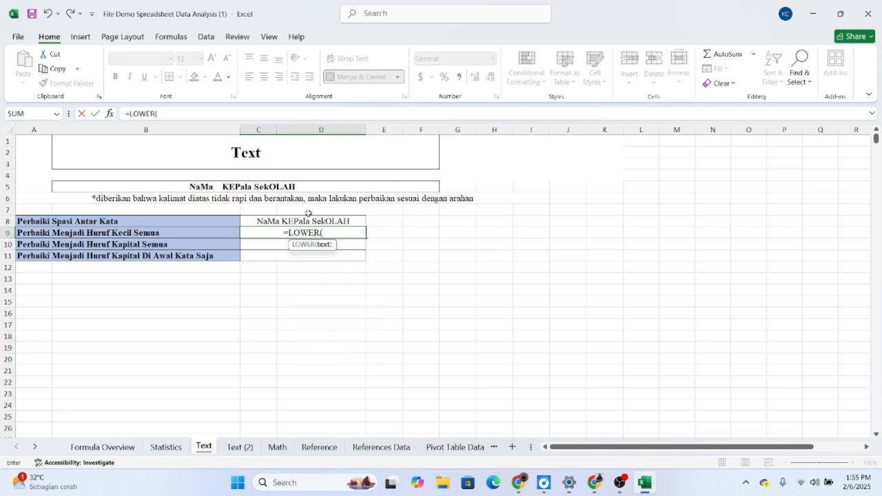
click(308, 219)
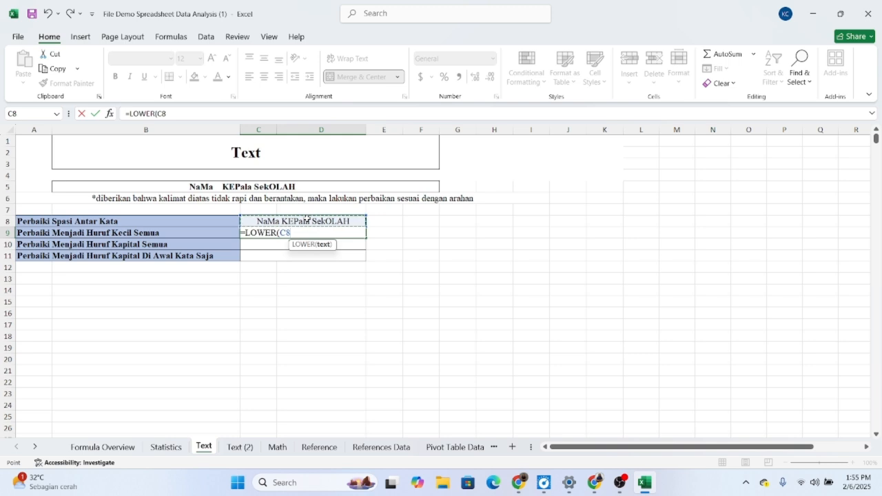
text())
key(Return)
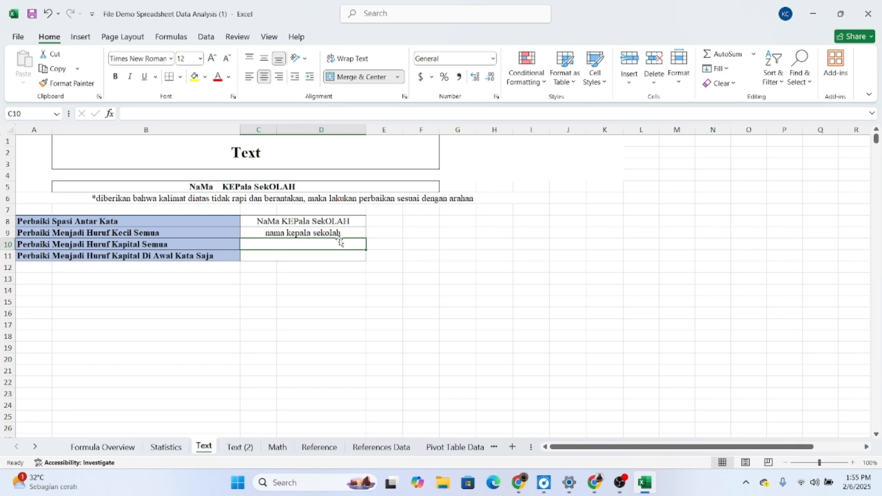
Step: Convert the trimmed sentence to all capitals in C10 with =UPPER(C8)
double_click(303, 245)
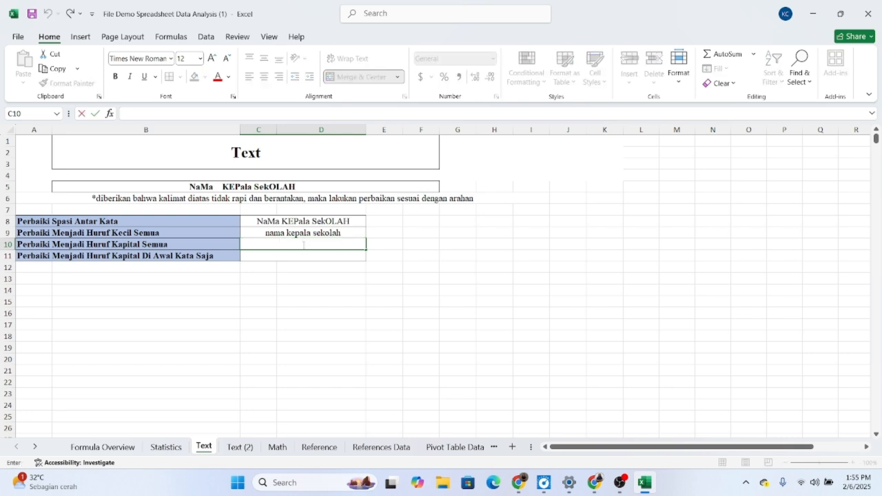
text(=UPPER)
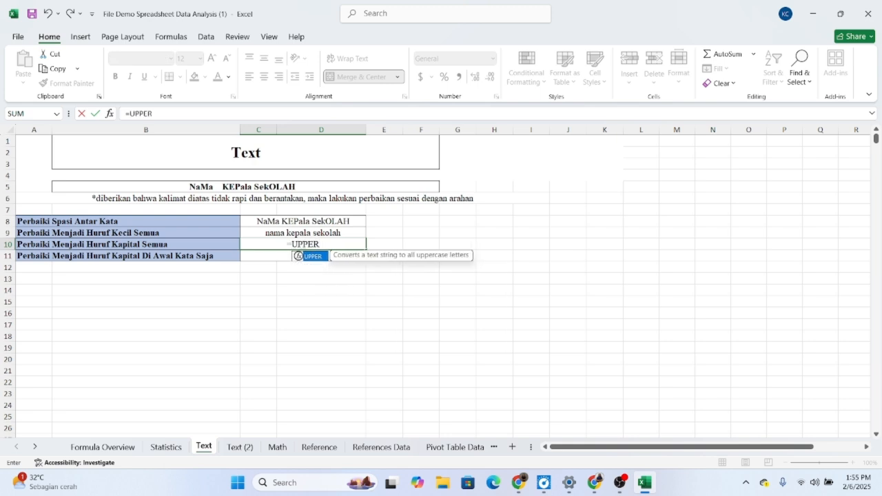
text(()
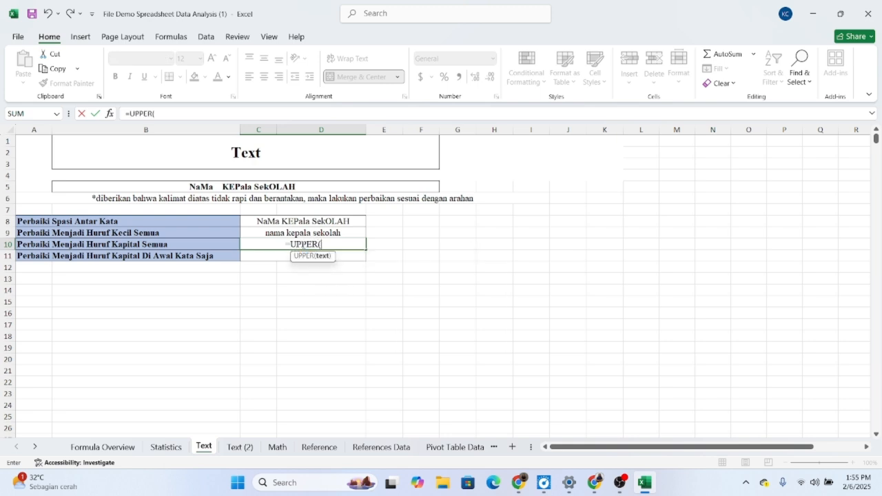
click(306, 221)
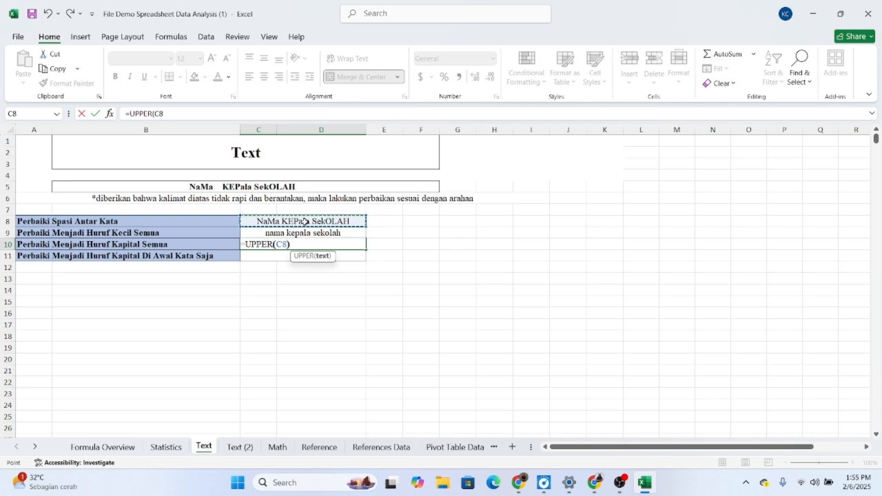
text())
key(Return)
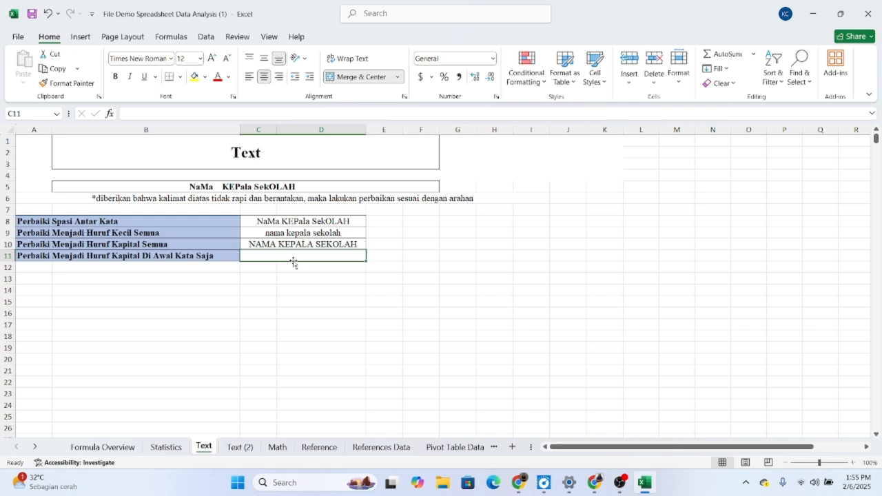
Step: Capitalize only the first letter of each word of the trimmed sentence in C11 with =PROPER(C8)
double_click(284, 256)
text(=PROPER)
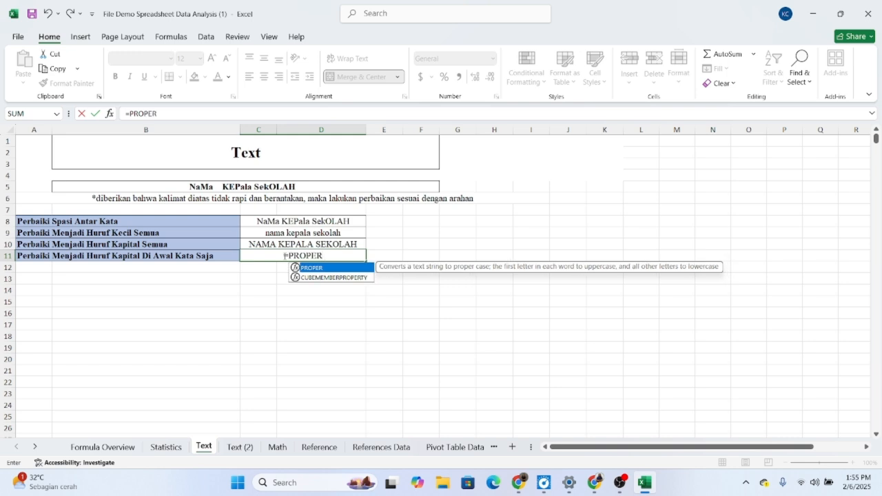
text(9/)
key(BackSpace)
key(BackSpace)
text(()
click(282, 222)
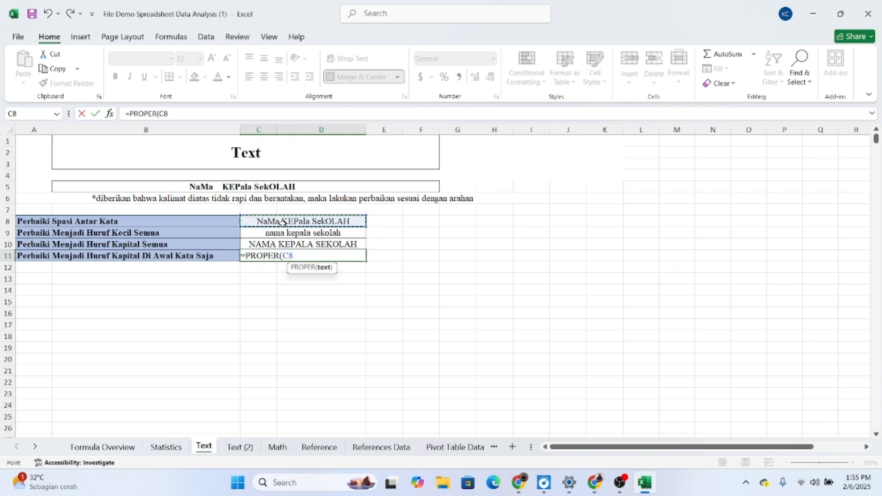
text())
key(Return)
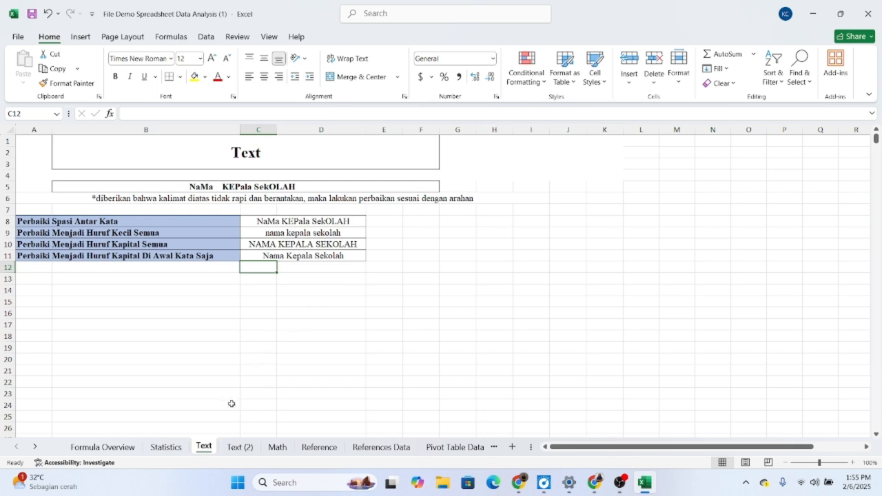
Step: On the Text (2) sheet, join the division, employee name and birth year in D7 with =CONCATENATE(A7,B7,C7)
click(238, 446)
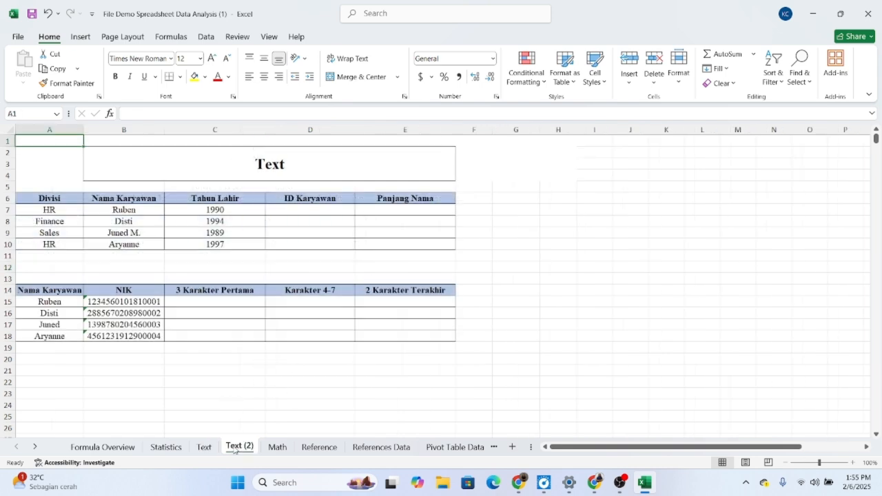
click(340, 266)
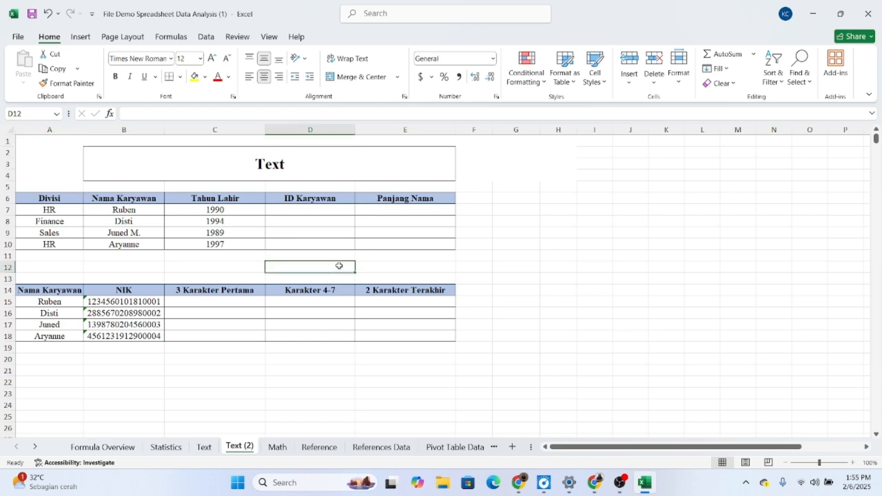
double_click(310, 209)
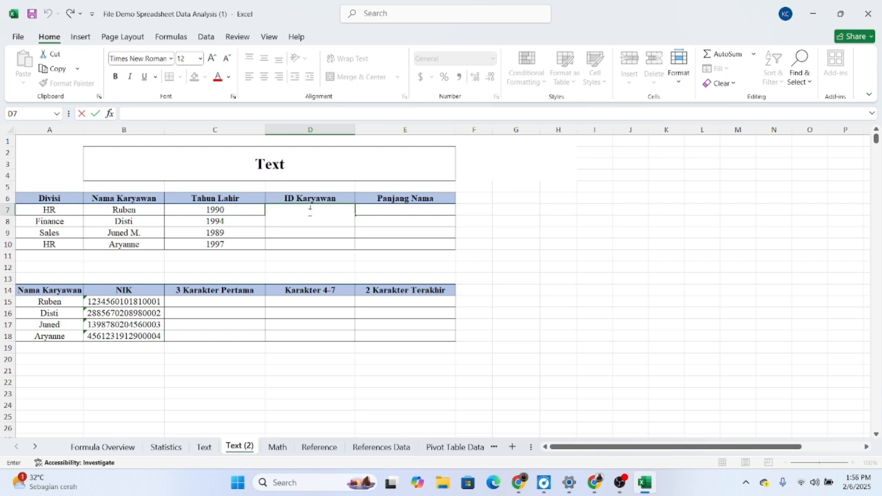
text(=)
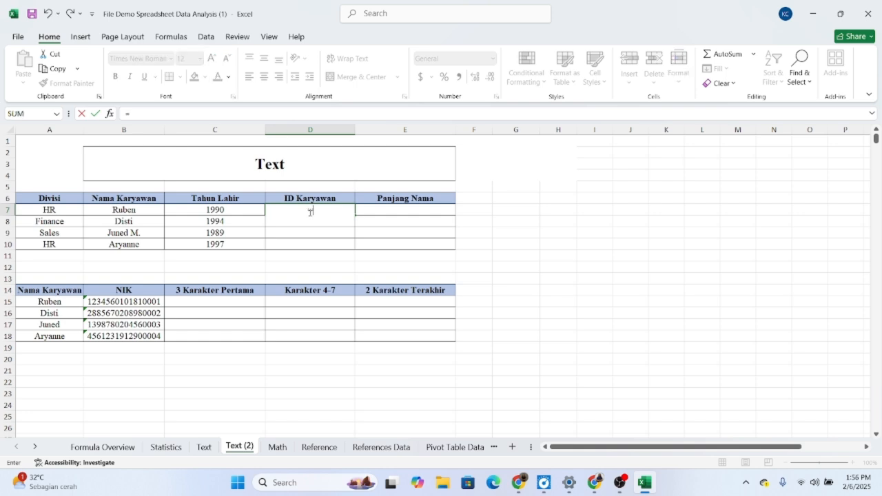
text(CO)
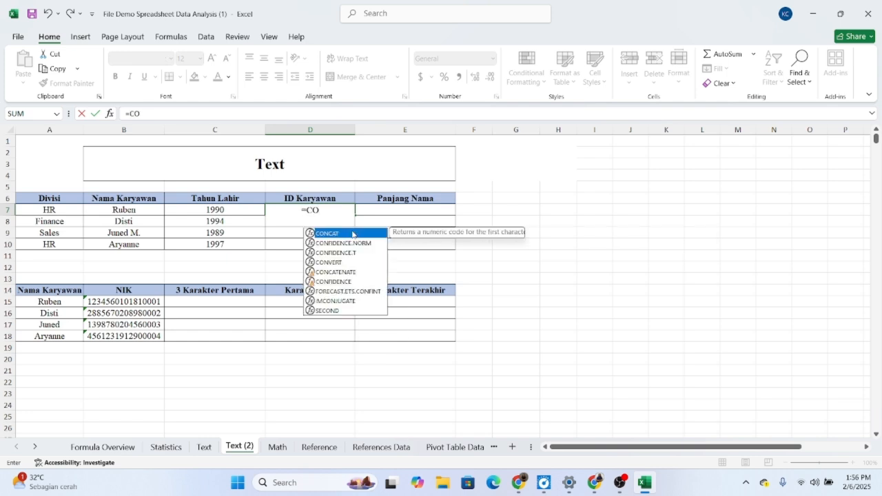
text(NCATEN)
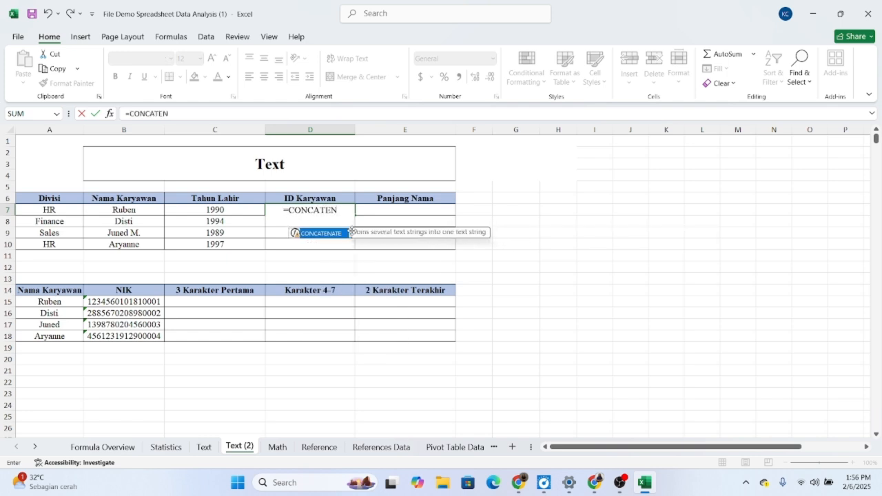
text(A)
double_click(332, 235)
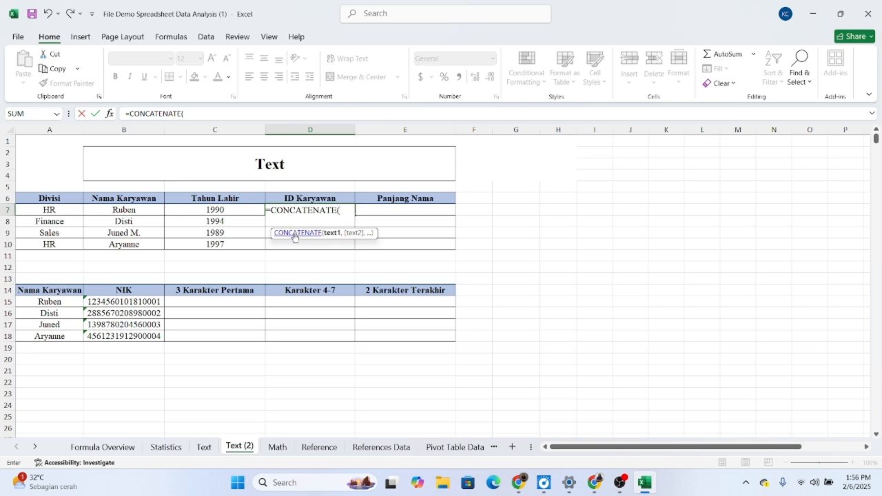
click(57, 210)
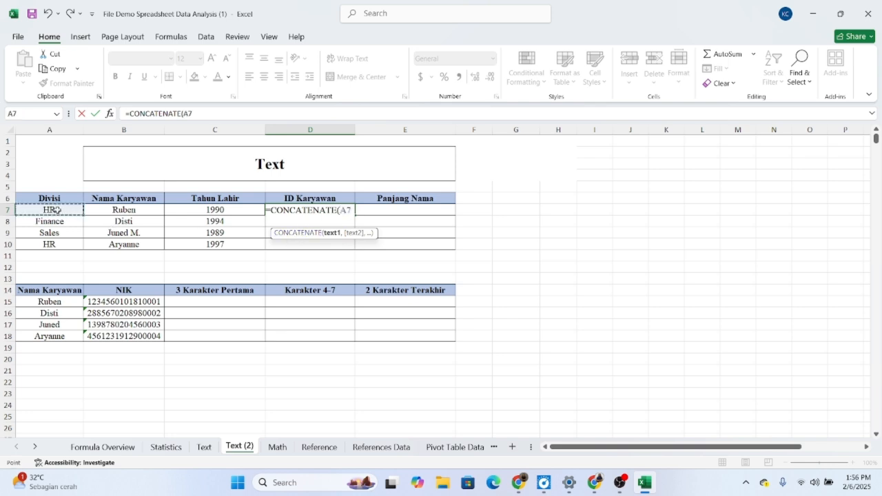
text(,)
click(107, 208)
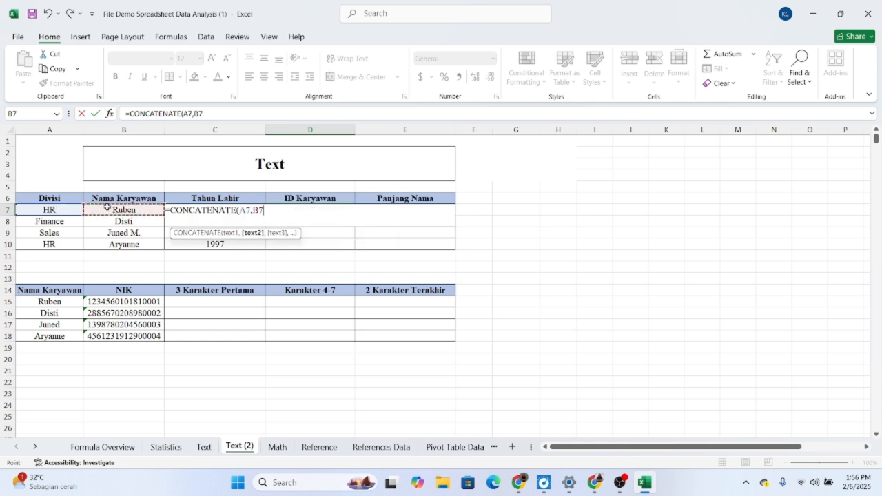
text(,)
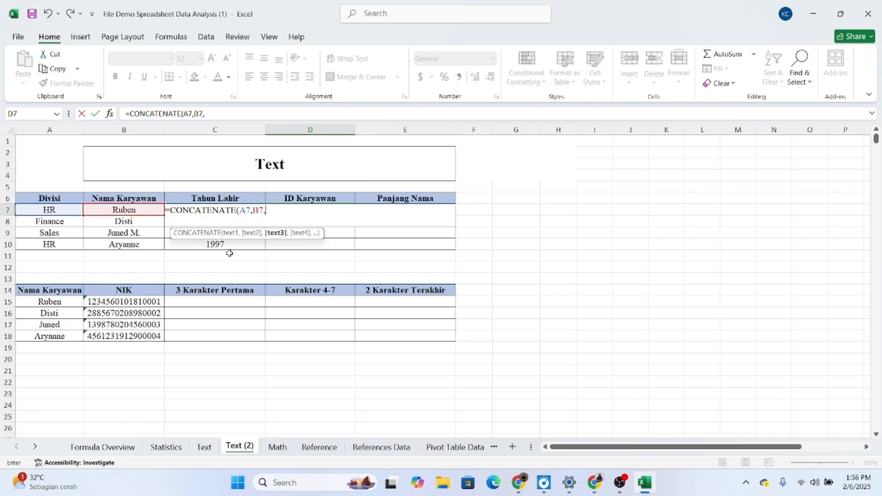
text(C)
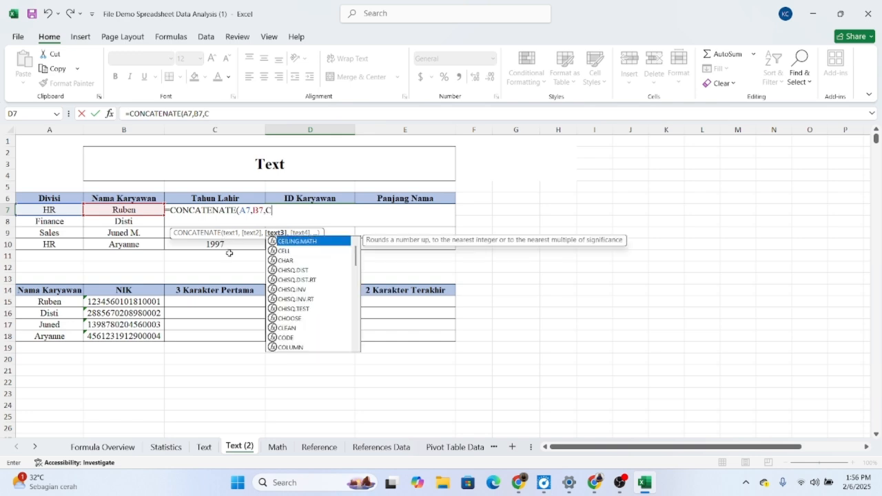
text(7)
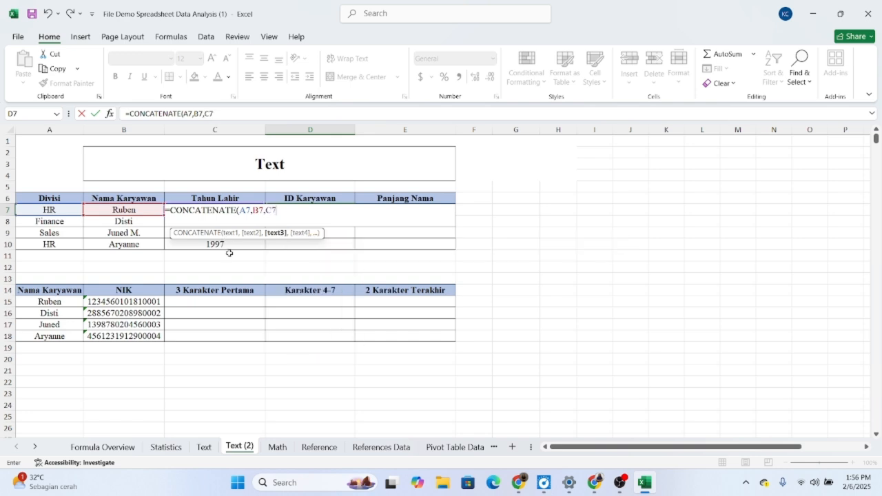
text())
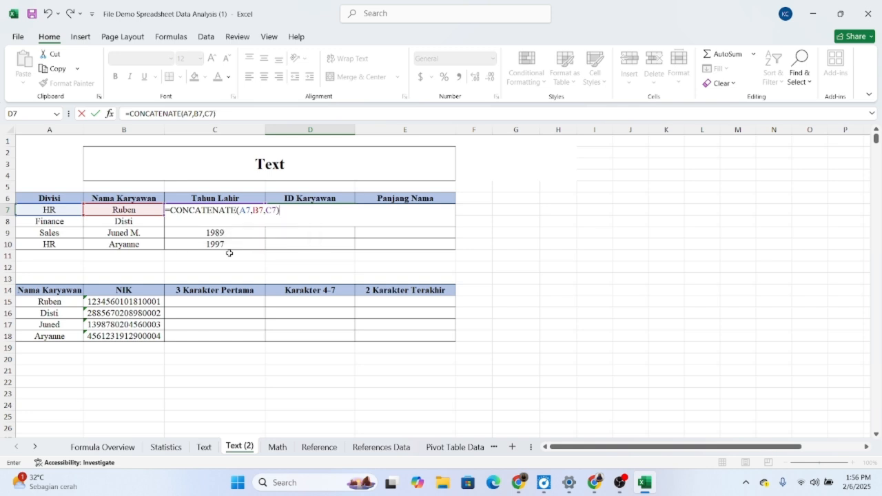
key(Return)
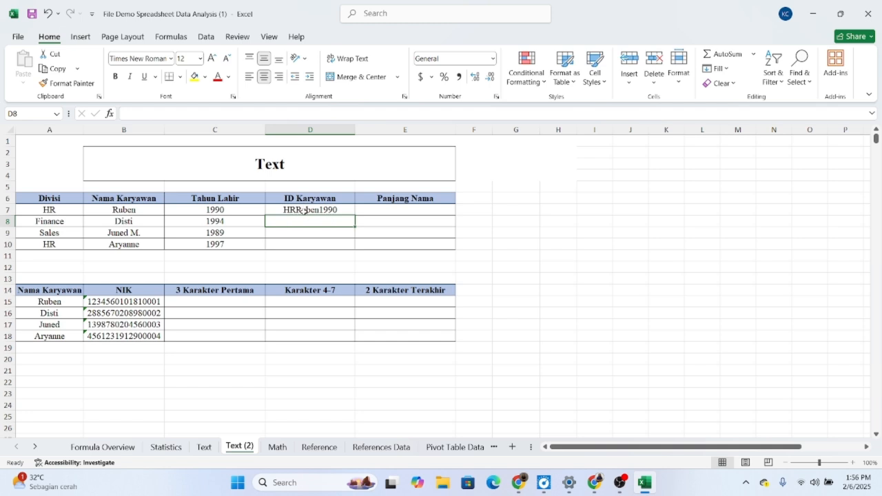
Step: Add hyphen separators to the D7 formula, making it =CONCATENATE(A7,"-",B7,"-",C7), and fill it down to D10
double_click(303, 210)
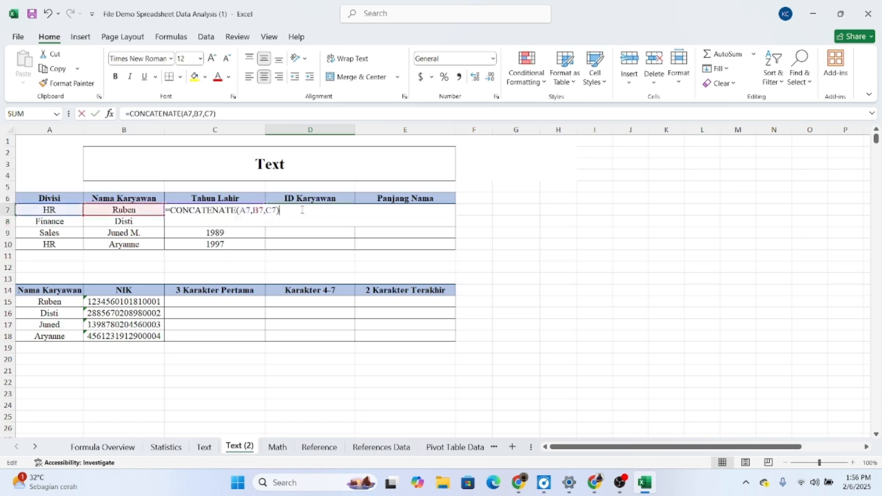
click(253, 210)
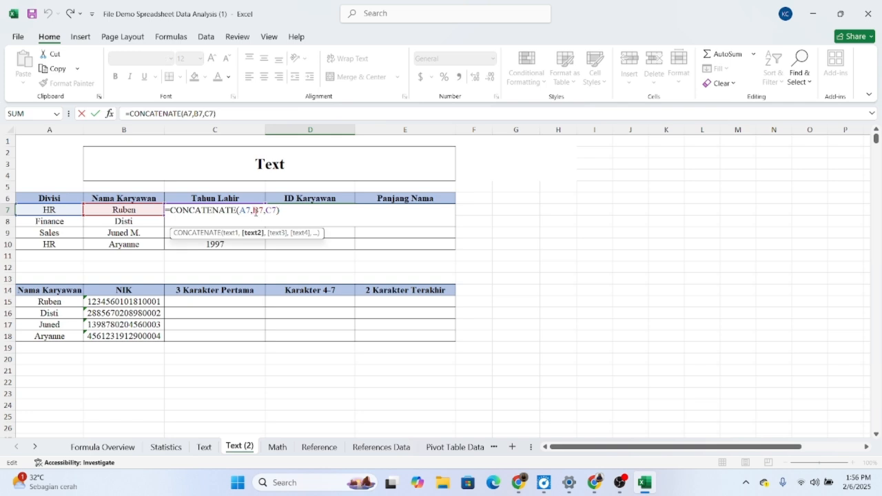
text("-")
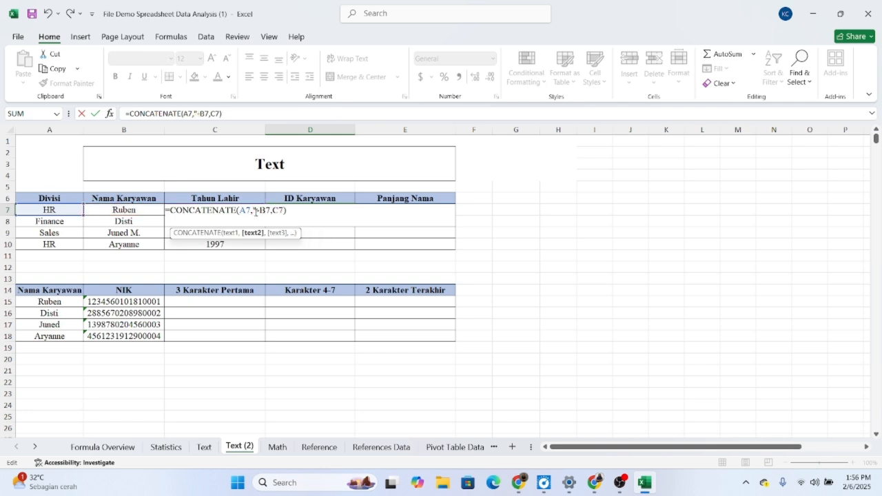
text(,)
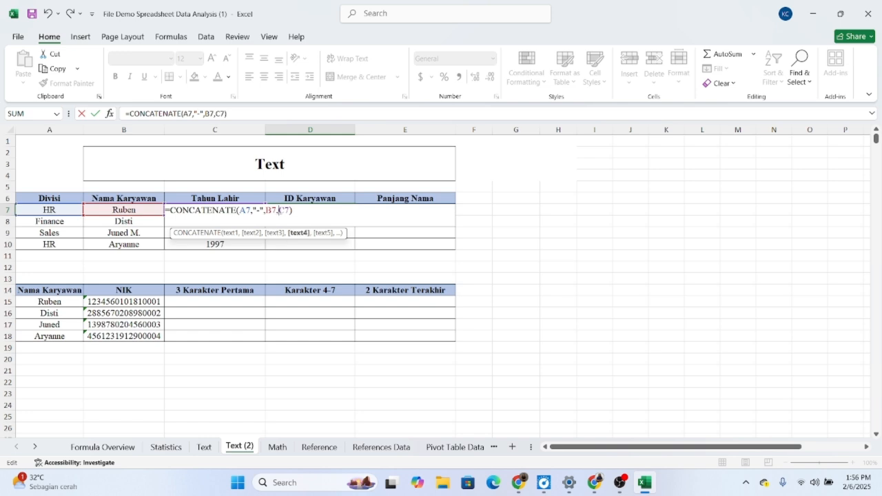
click(282, 210)
text("-",)
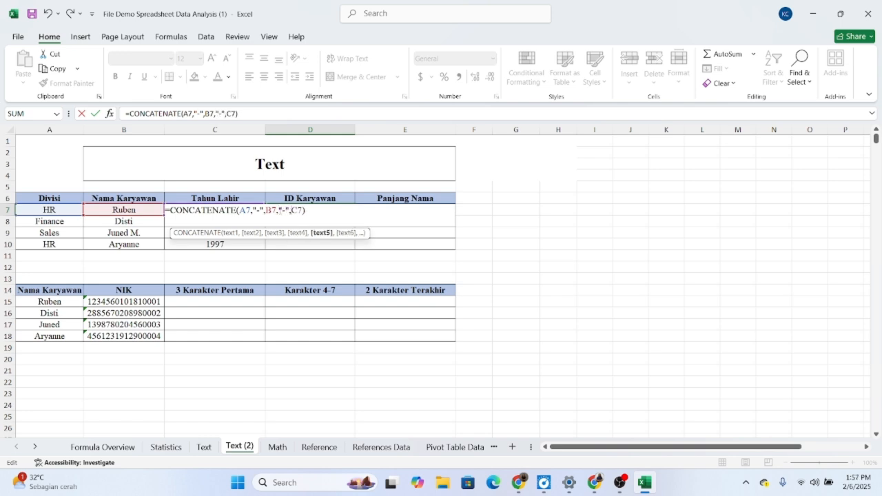
click(317, 212)
key(Return)
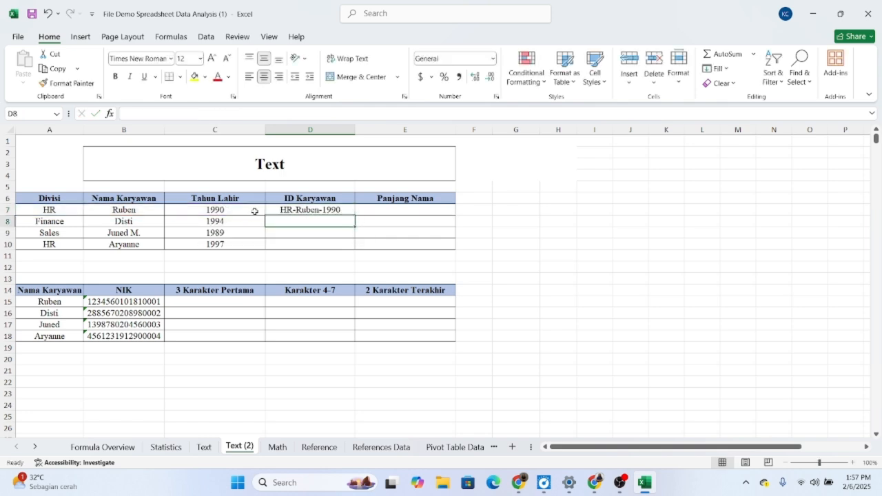
click(320, 208)
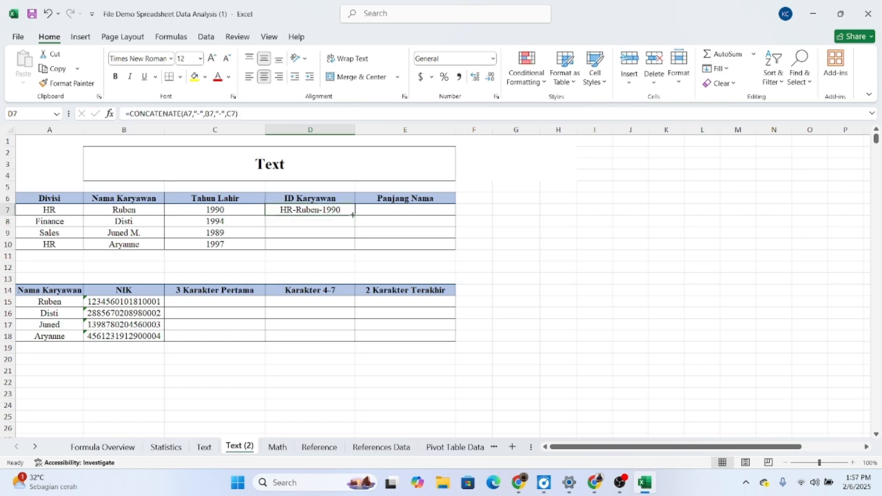
drag(353, 216, 350, 253)
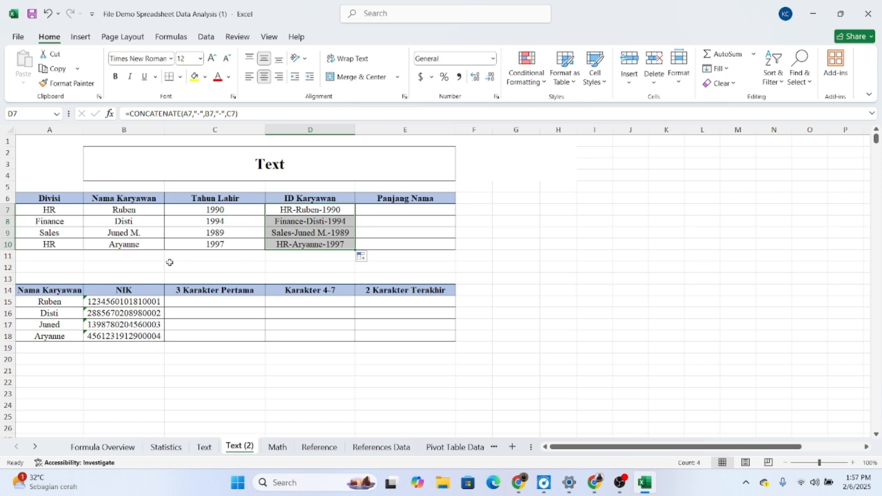
Step: Calculate the employee name's length in E7 with =LEN(B7) and fill the formula down to E10
click(403, 220)
double_click(400, 206)
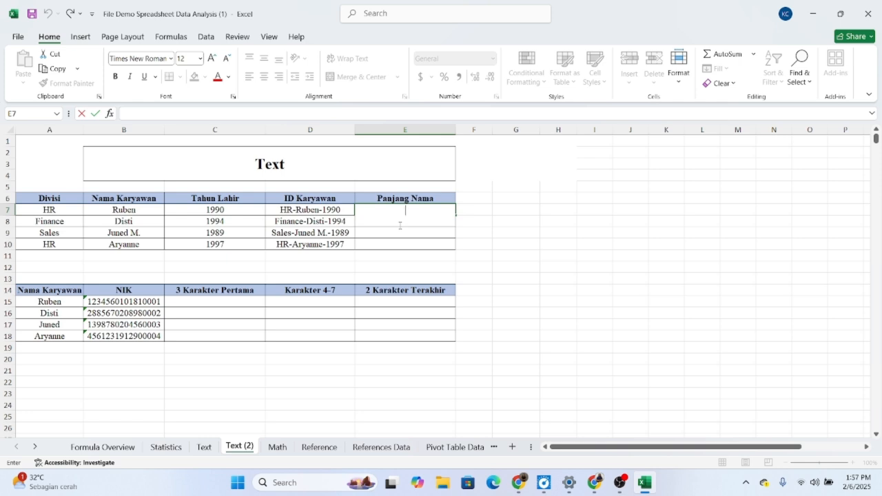
text(=LEN)
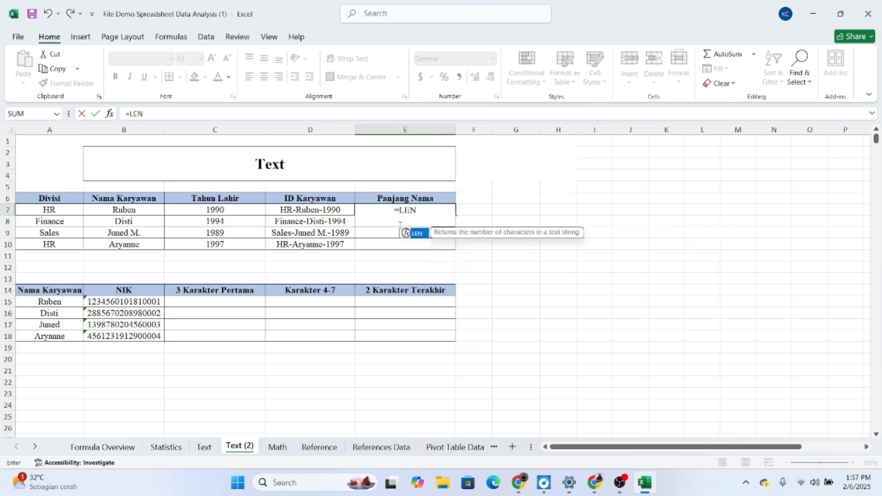
text(()
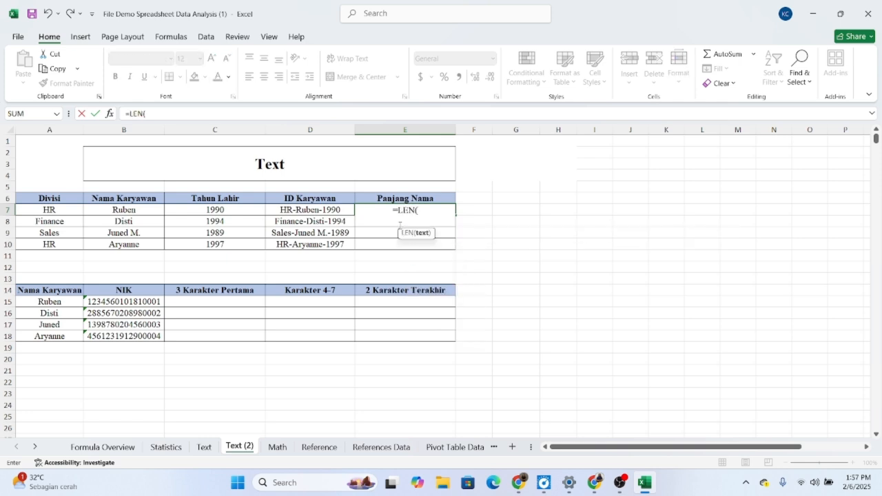
click(147, 208)
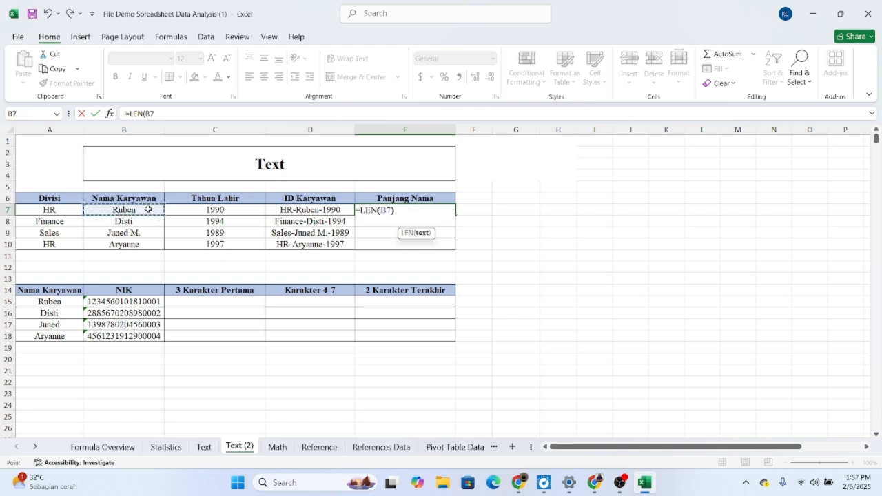
text())
key(Return)
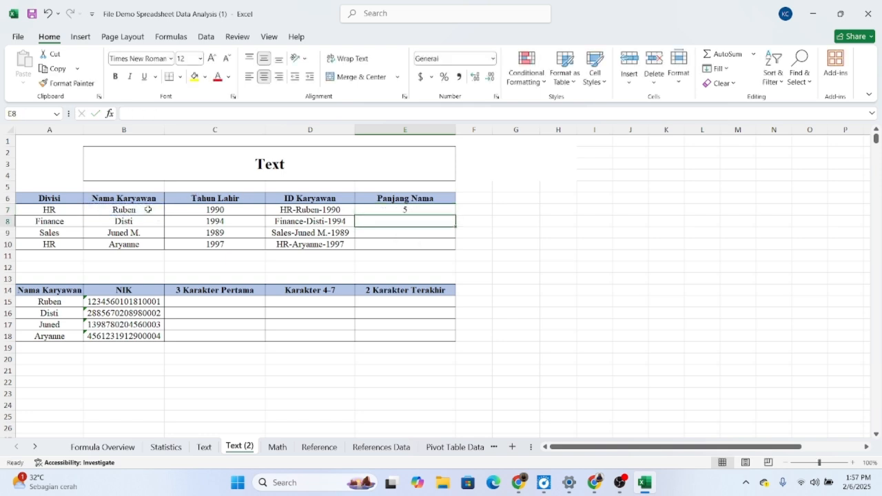
click(415, 208)
drag(455, 215, 451, 251)
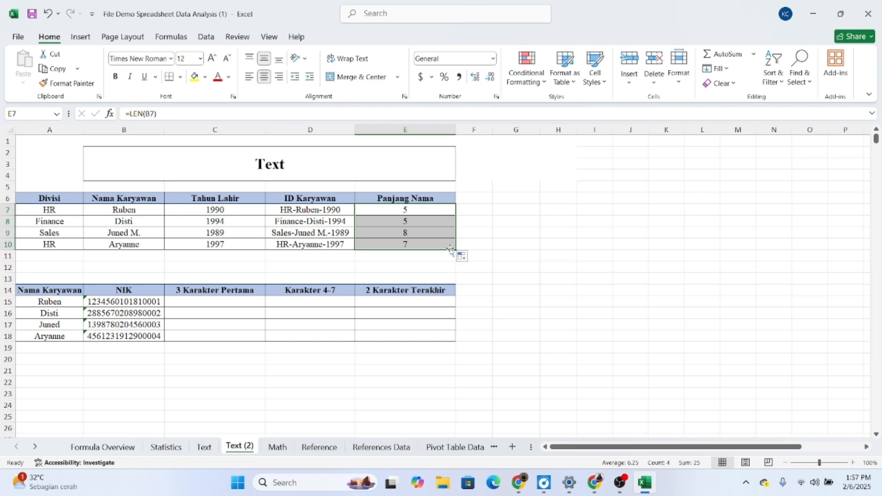
Step: Extract the first three characters of the NIK in C15 with =LEFT(B15,3) and fill the formula down to C18
double_click(221, 301)
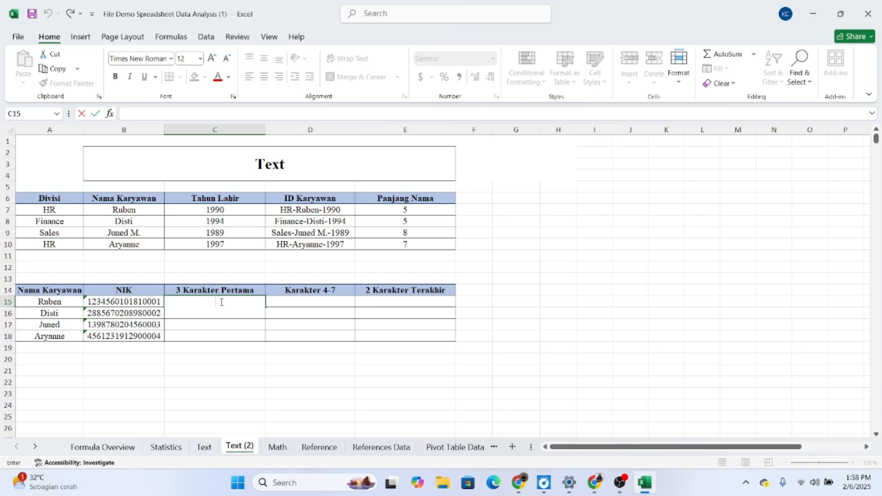
text(=LE)
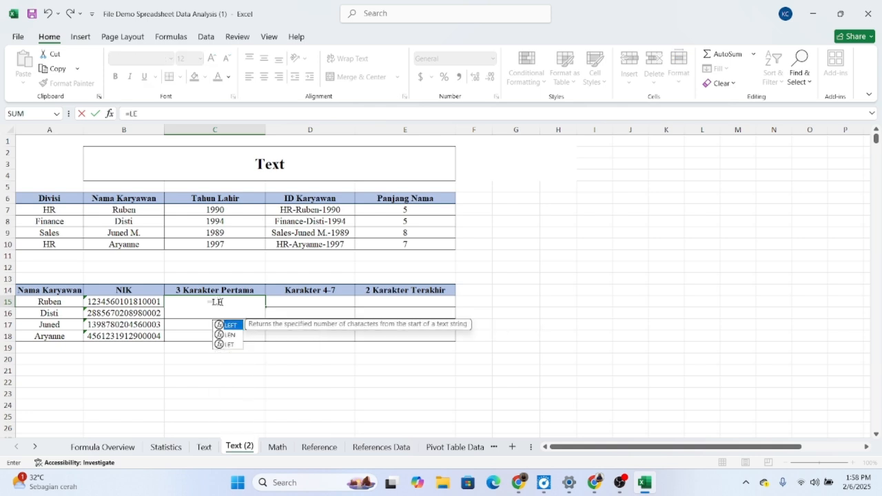
text(FT()
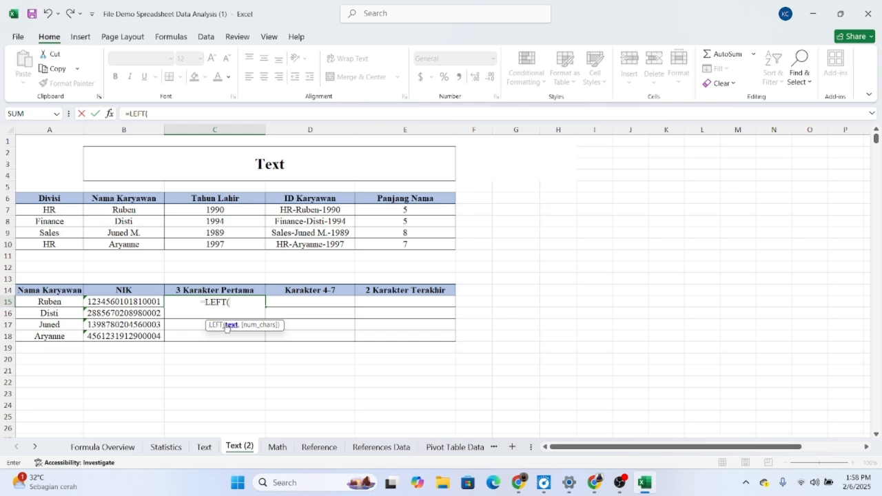
click(129, 306)
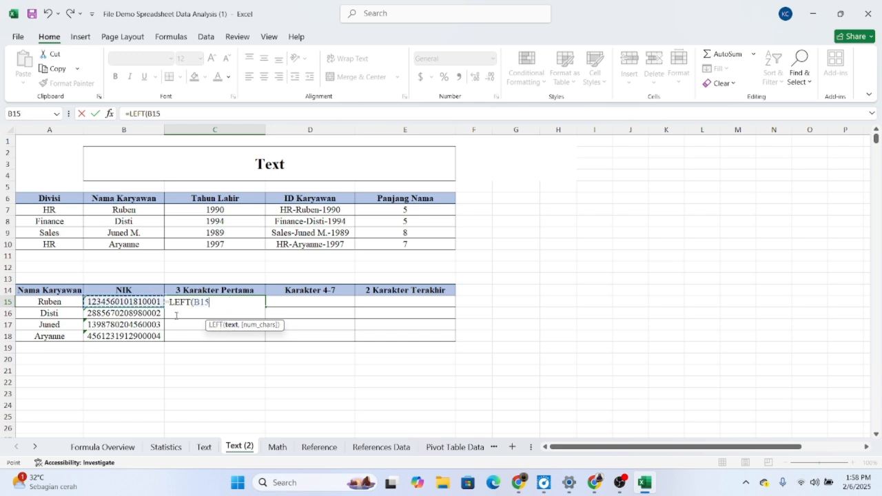
text(,)
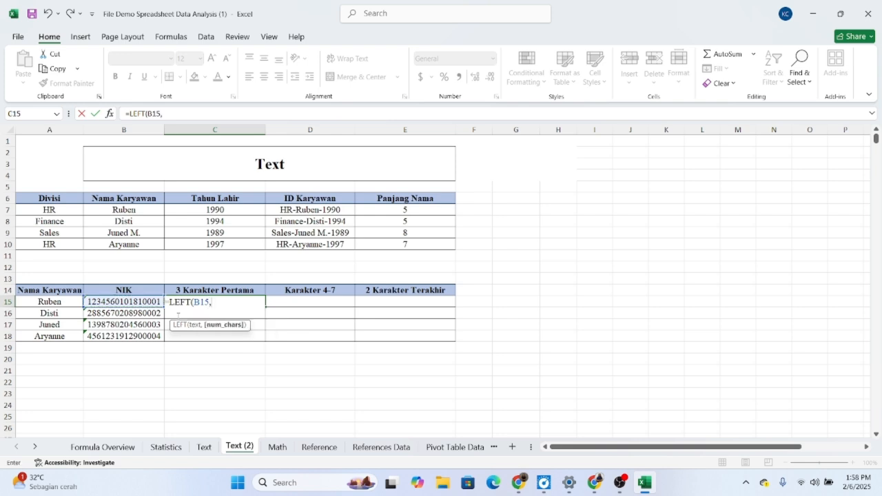
text(3))
key(Return)
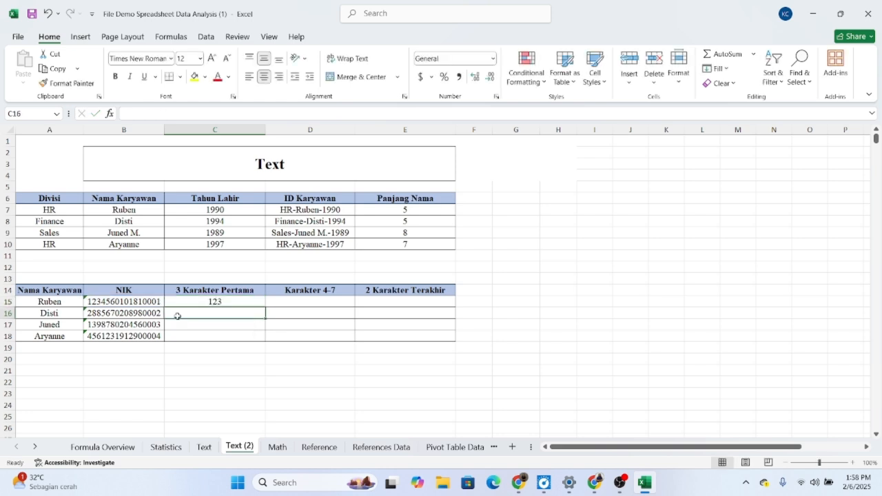
click(257, 302)
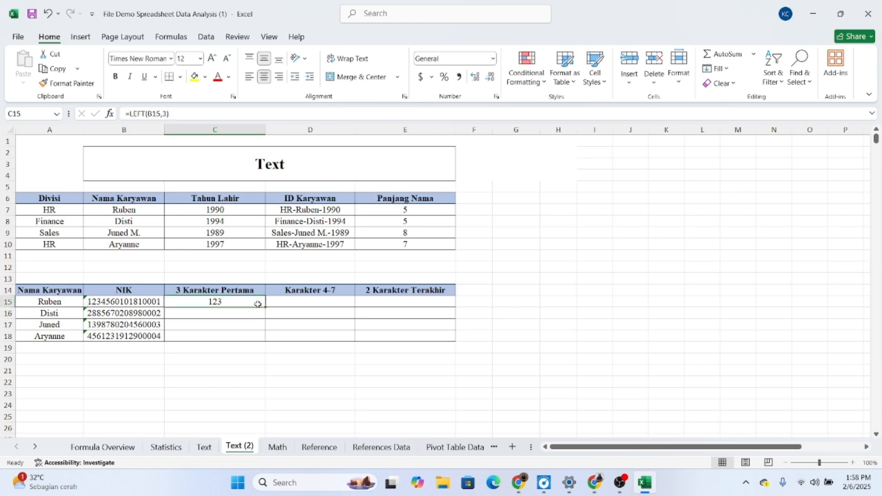
drag(266, 307, 264, 343)
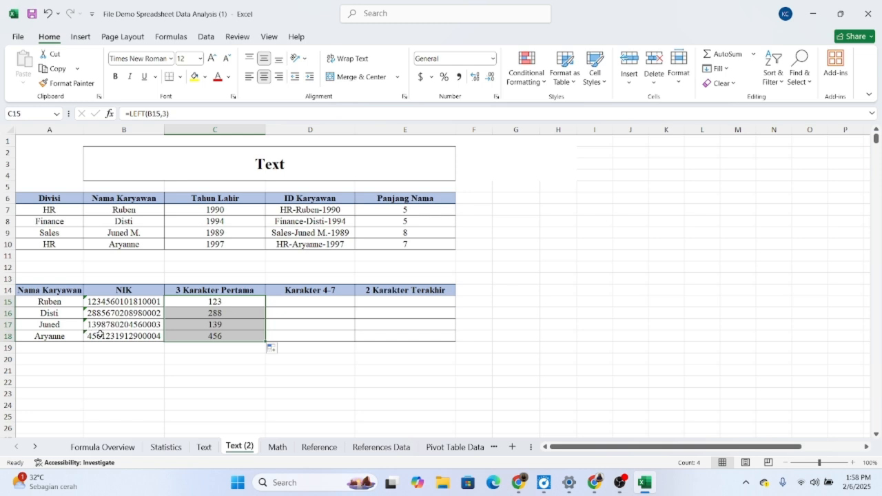
Step: Extract characters 4 to 7 of the NIK in D15 with =MID(B15,4,4) and fill the formula down to D18
double_click(311, 302)
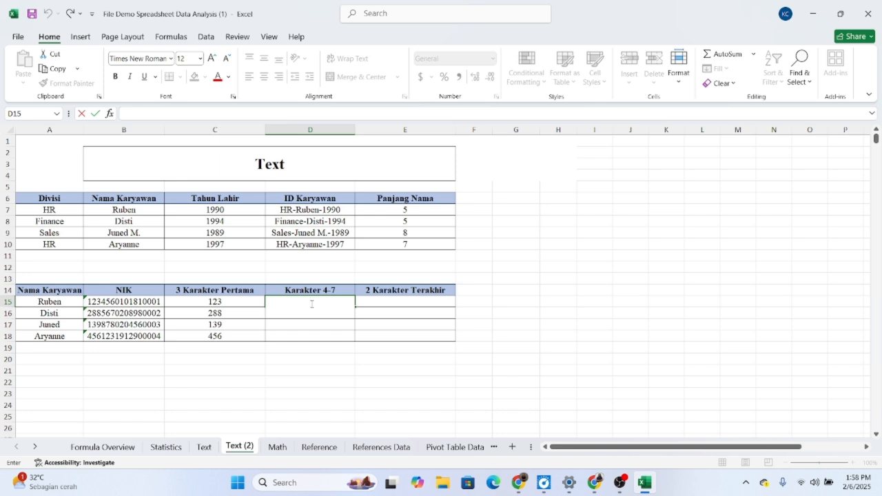
text(=)
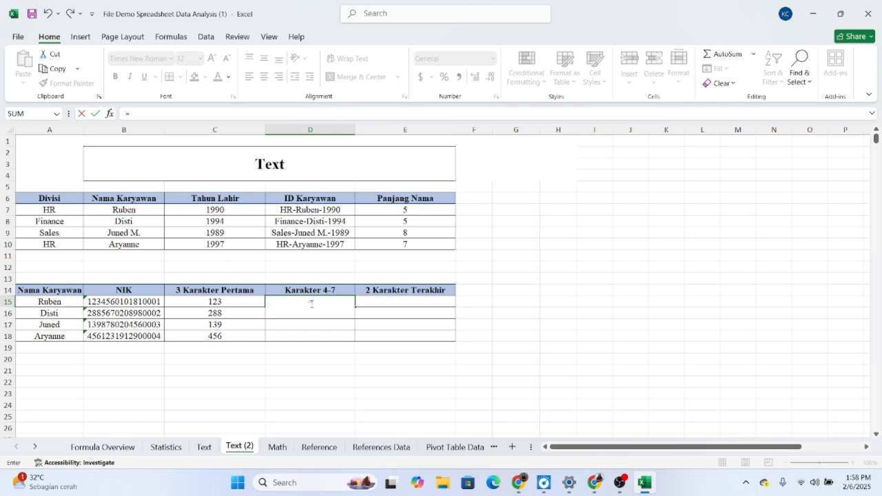
text(MID()
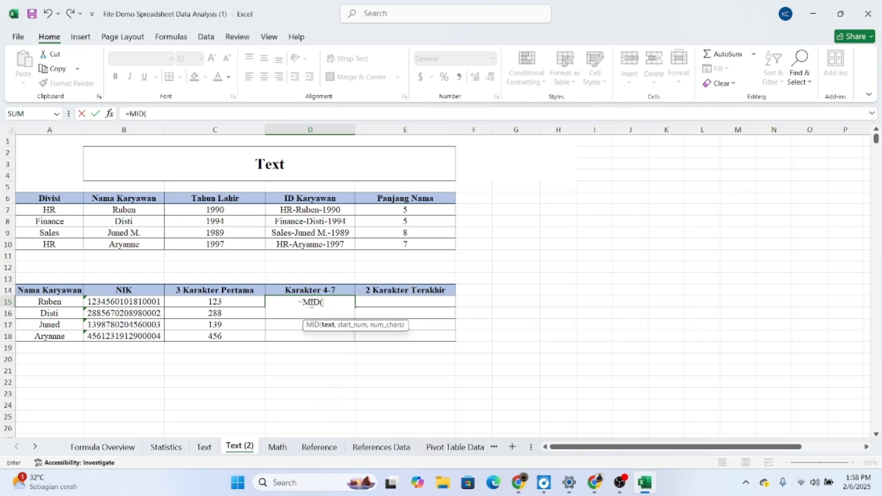
click(150, 302)
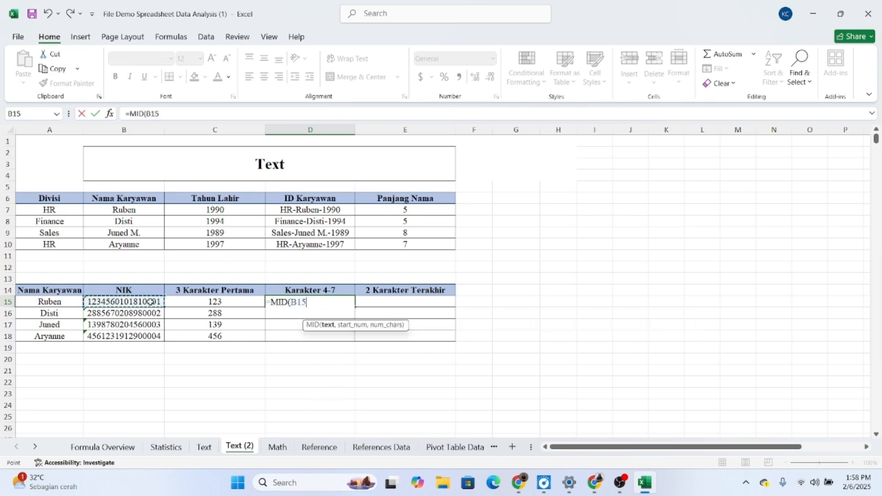
text(,)
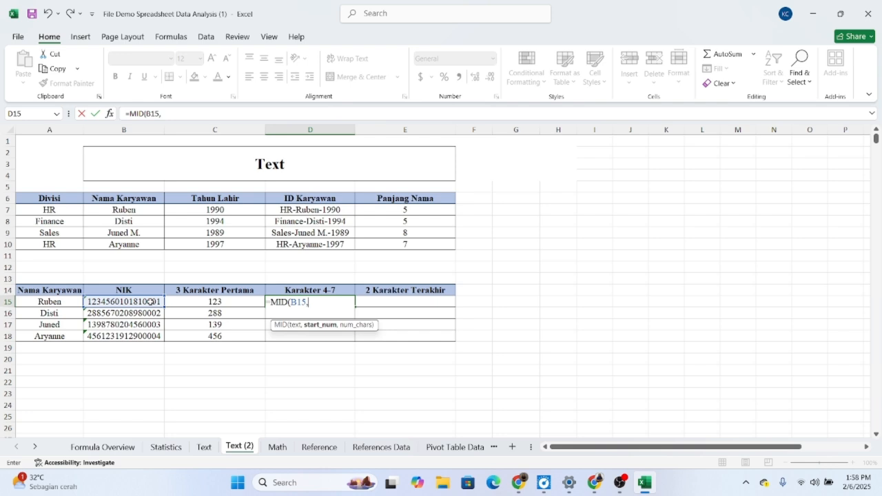
text(4,)
text(4))
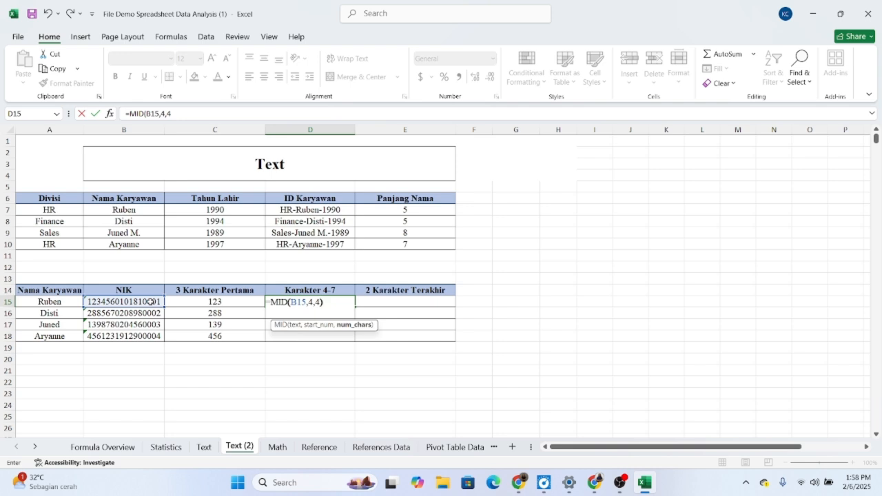
key(Return)
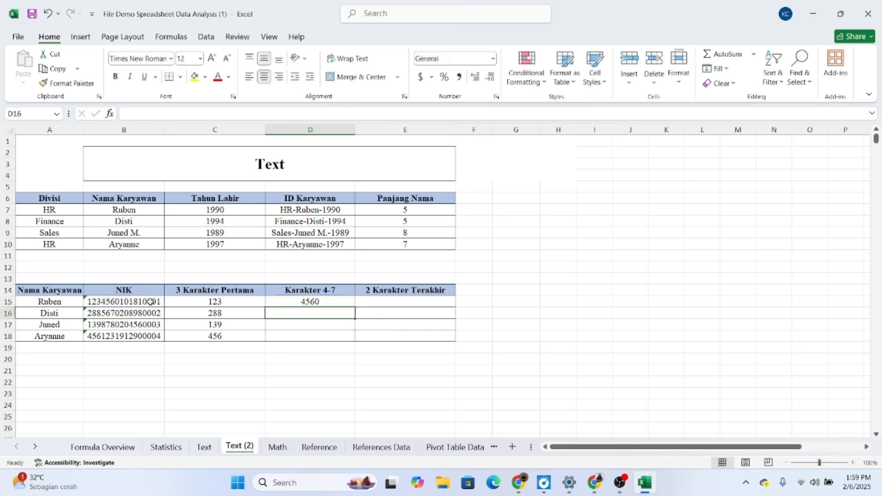
click(324, 301)
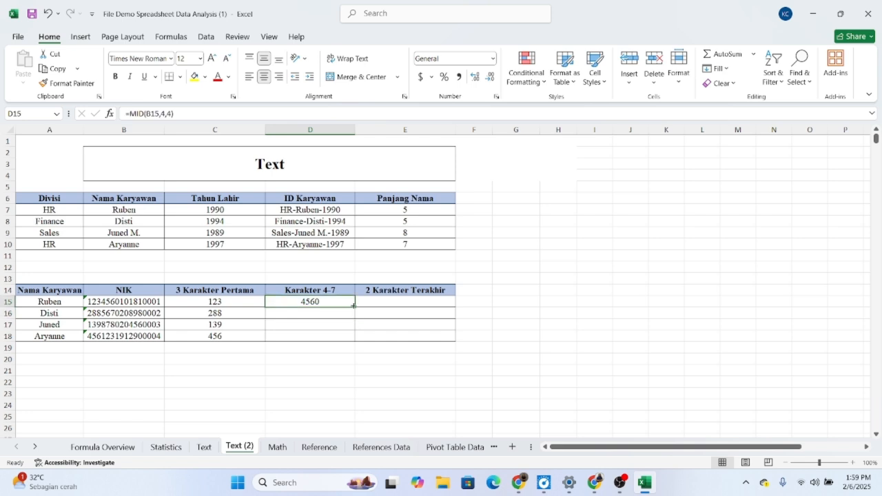
drag(356, 307, 349, 342)
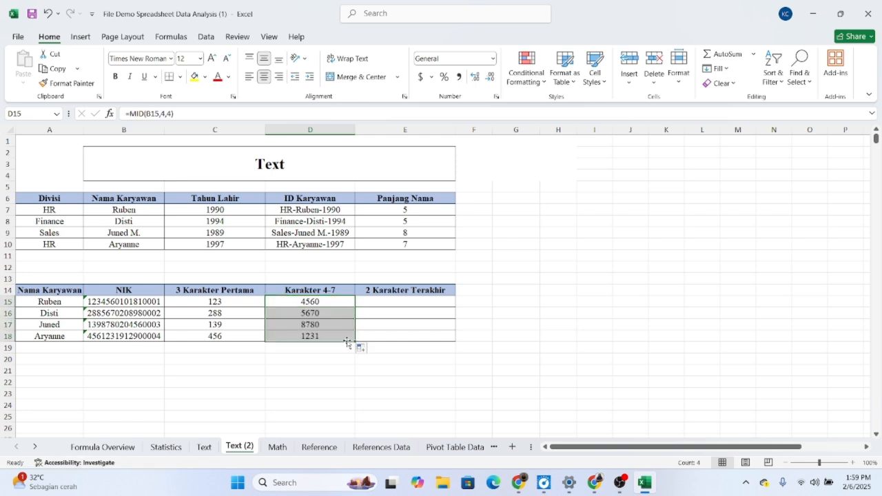
Step: Extract the last two characters of the NIK in E15 with =RIGHT(B15,2) and fill the formula down to E18
double_click(421, 303)
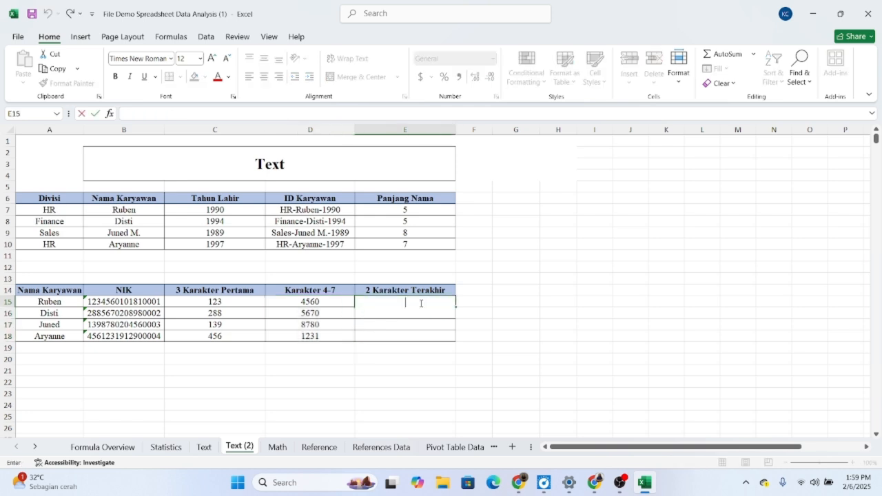
text(=RIGHT)
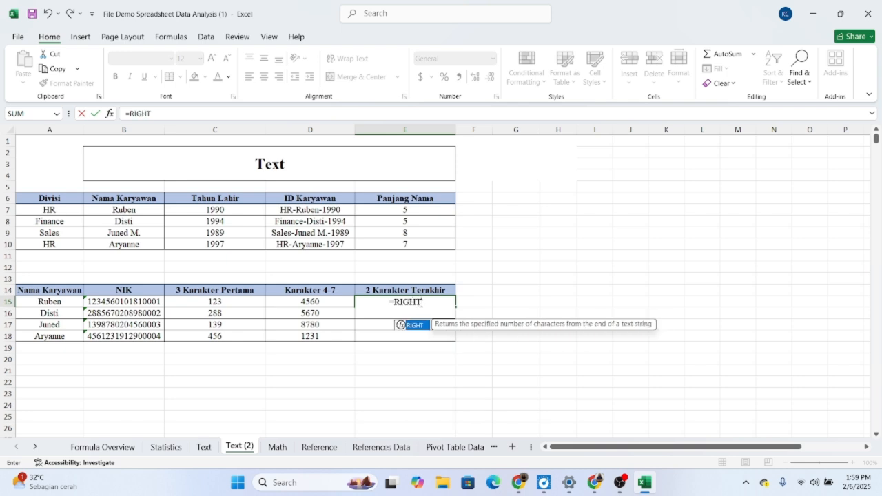
text(()
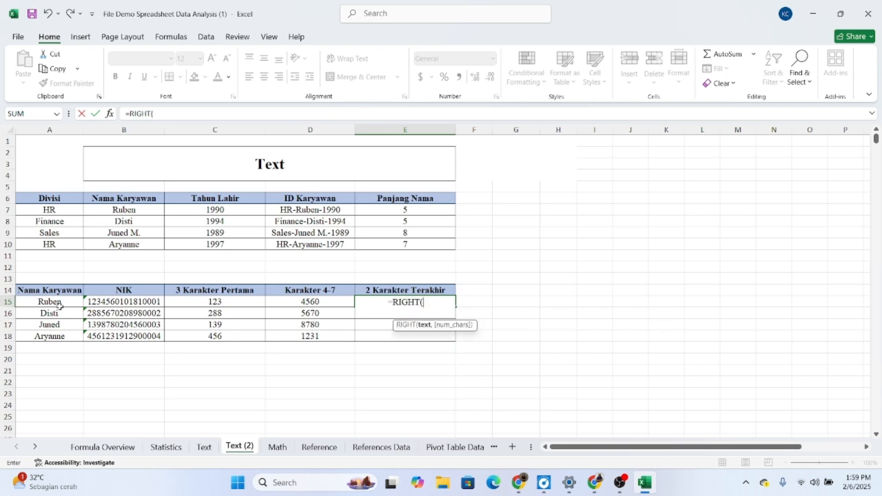
click(126, 304)
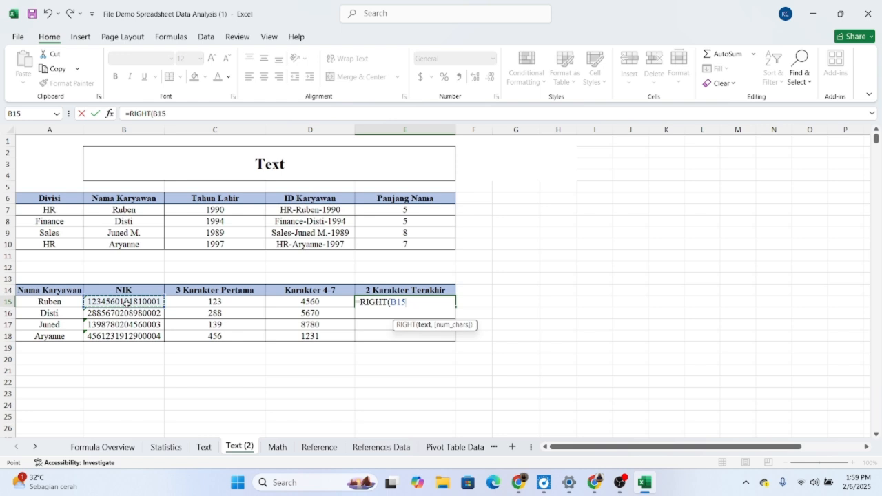
text(,2)
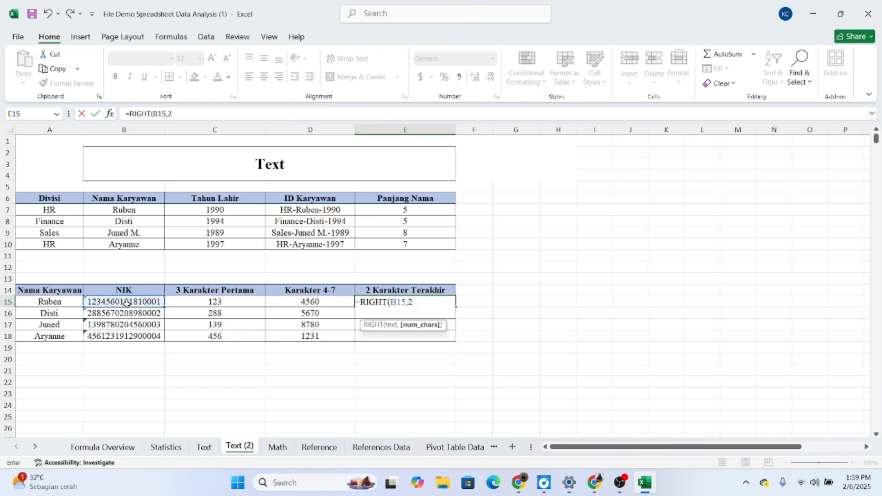
text())
key(Return)
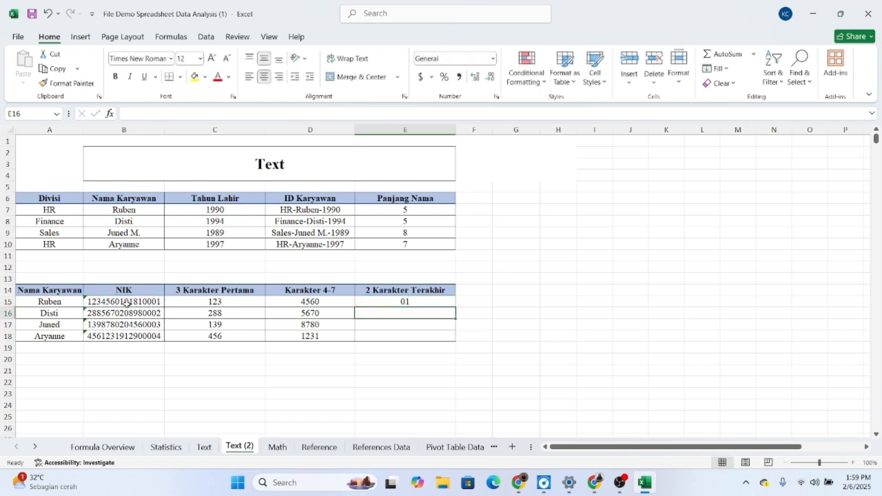
click(430, 302)
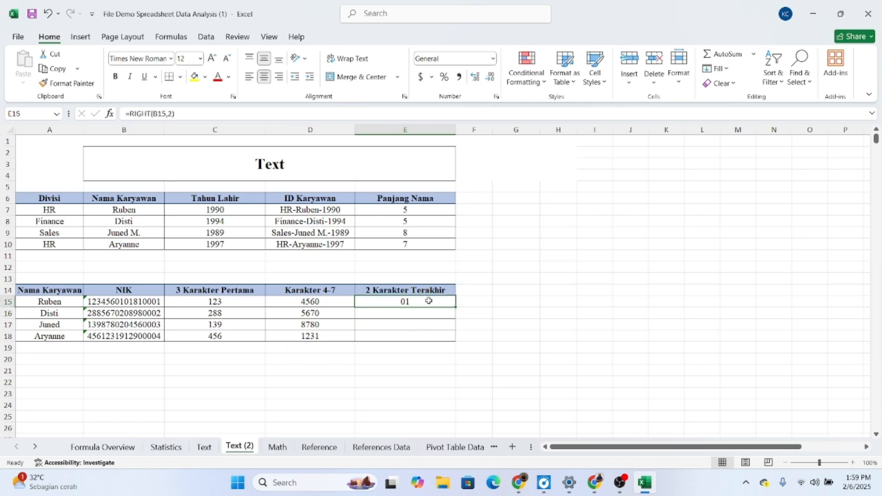
drag(454, 306, 451, 340)
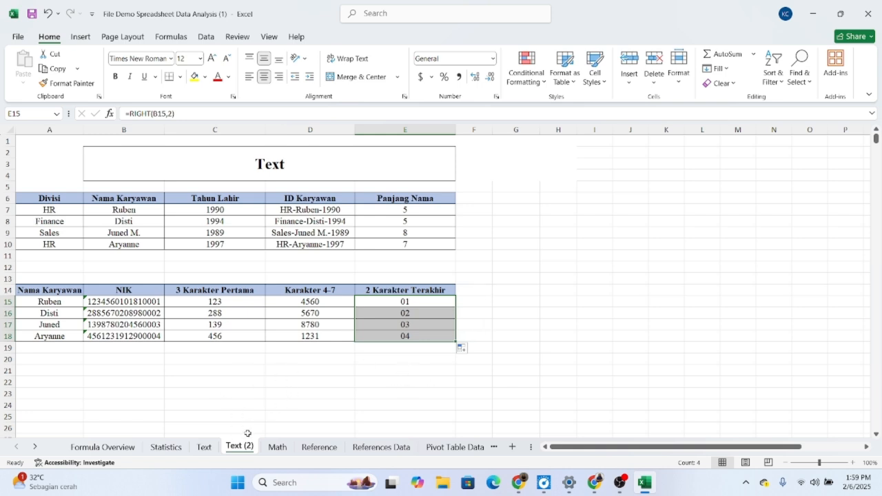
Step: On the Math sheet, round the score down to one decimal in C5 with =ROUNDDOWN(B5,1) and fill the formula down to C14
click(272, 447)
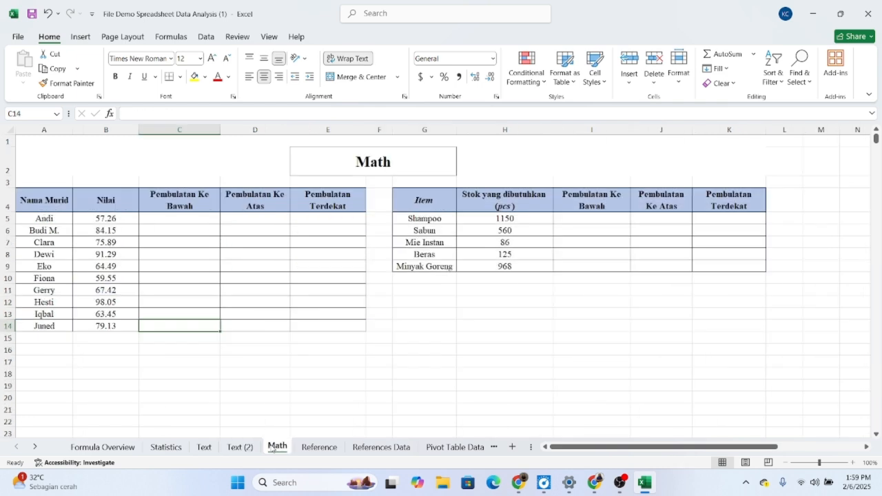
click(186, 220)
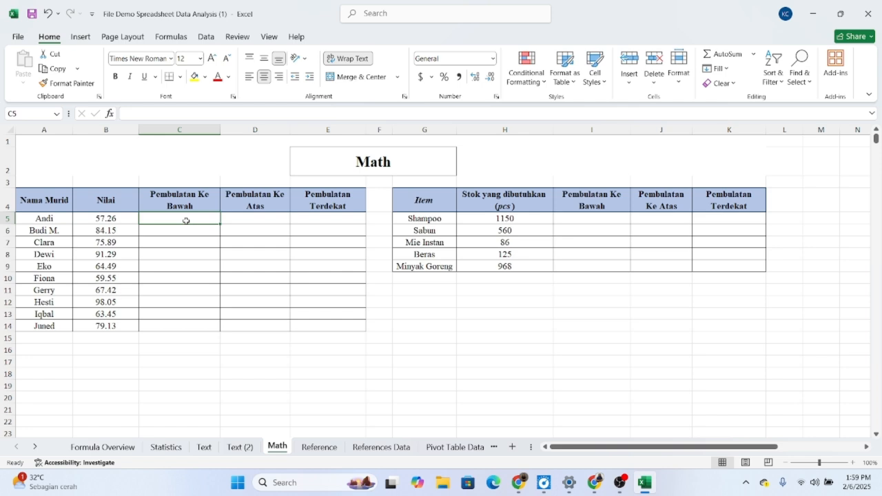
double_click(186, 221)
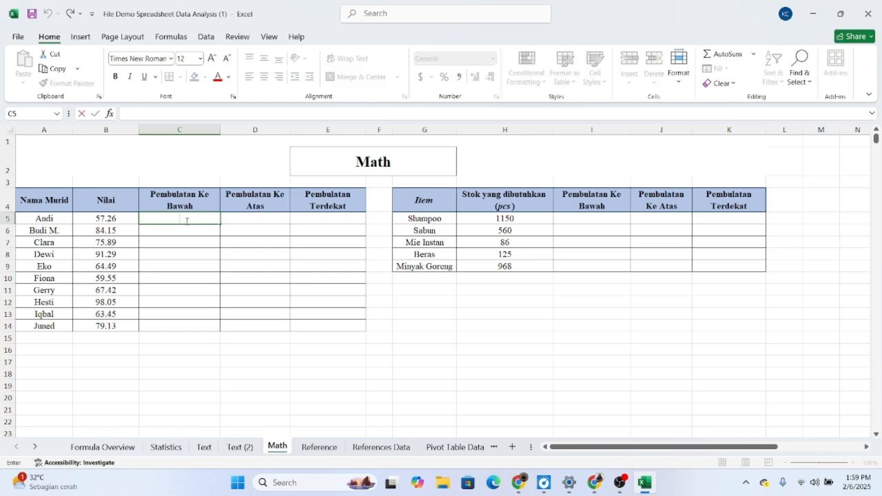
text(=ROUNDDO)
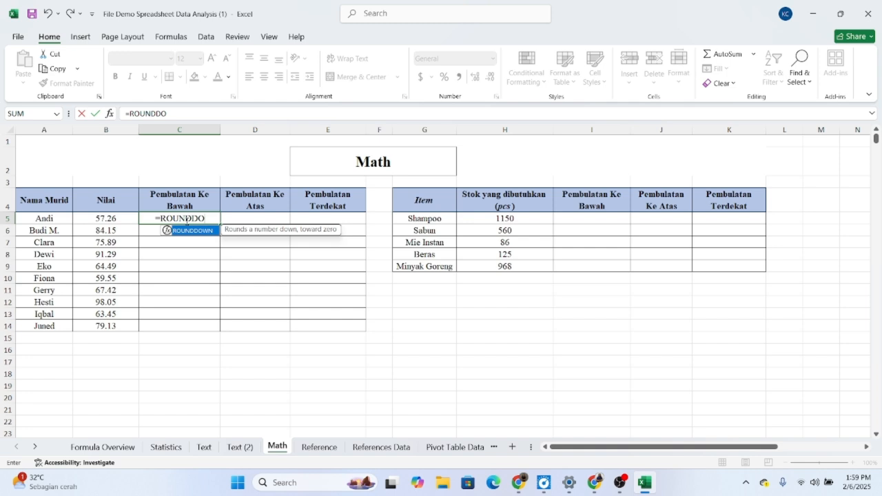
text(WN()
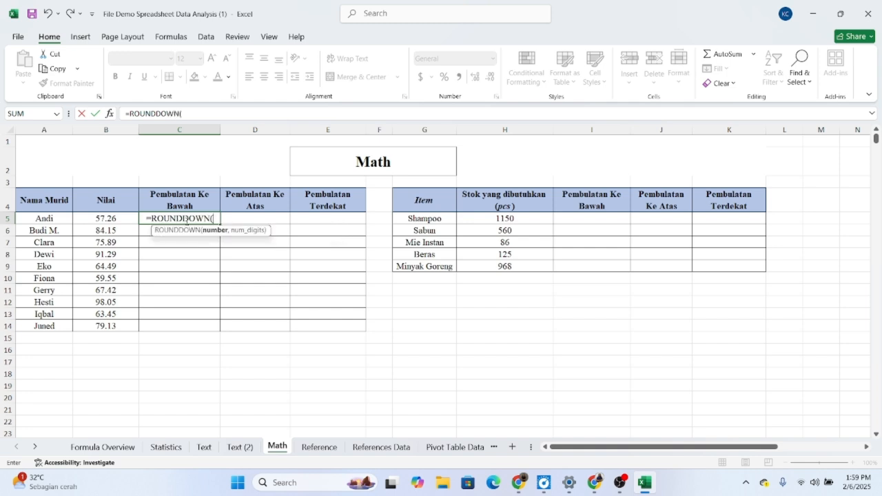
click(114, 216)
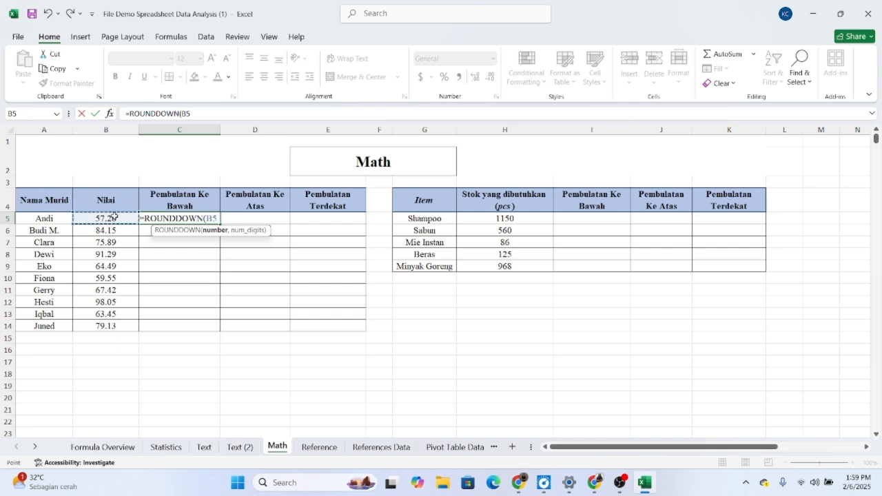
text(,1)
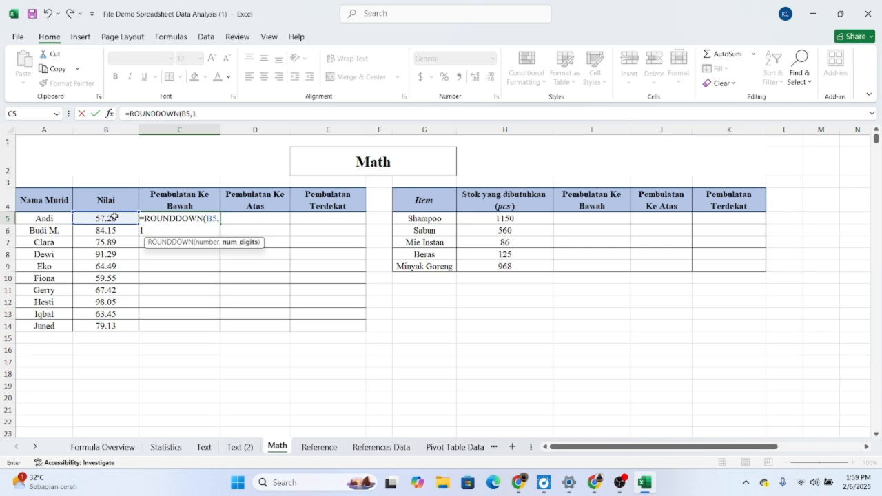
text())
key(Return)
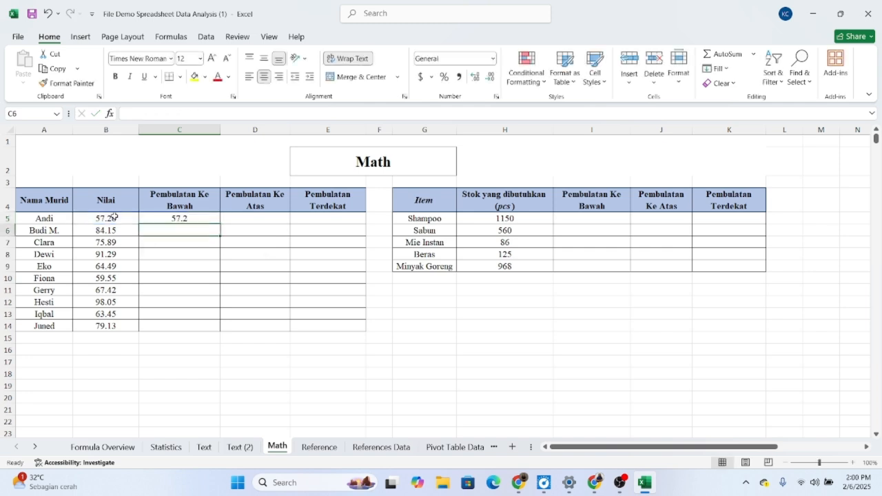
click(198, 220)
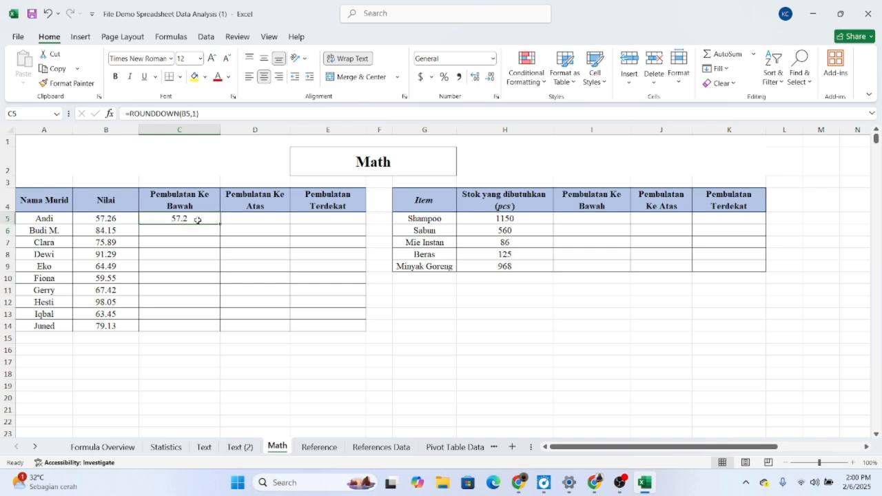
drag(221, 223, 212, 335)
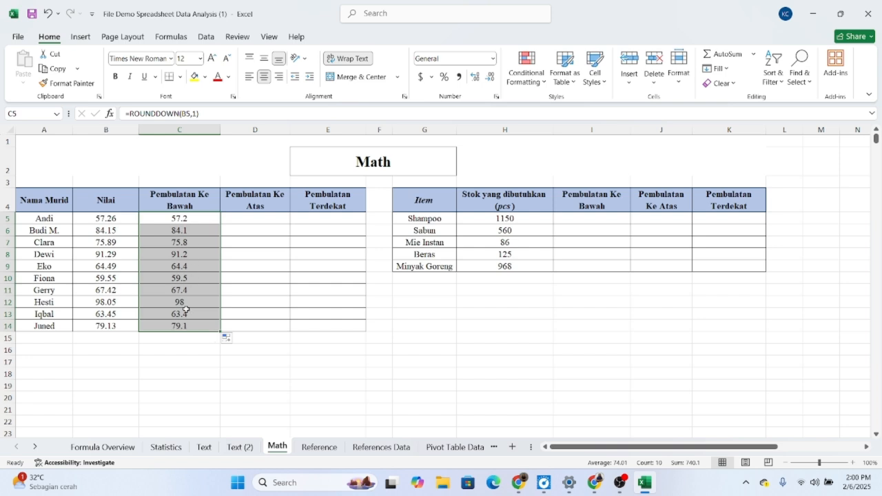
Step: Round the score up to one decimal in D5 with =ROUNDUP(B5,1) and fill the formula down to D14
double_click(249, 220)
text(=)
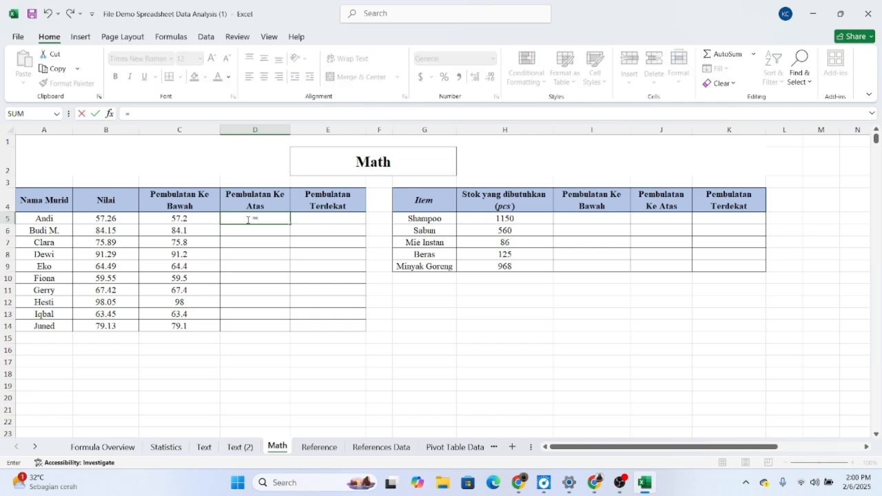
text(ROUNDU)
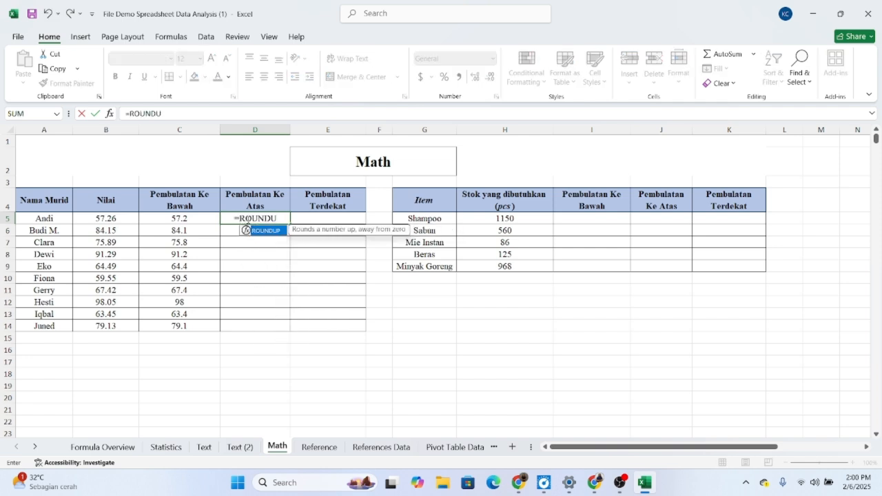
text(P()
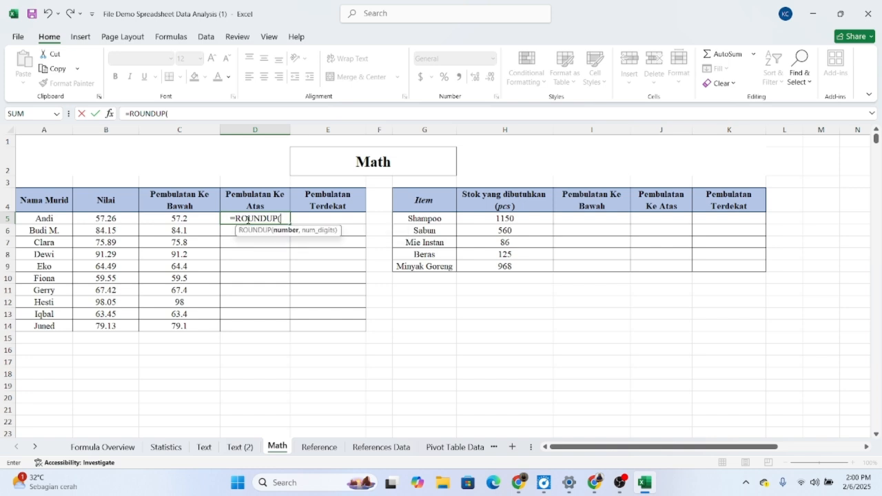
click(126, 219)
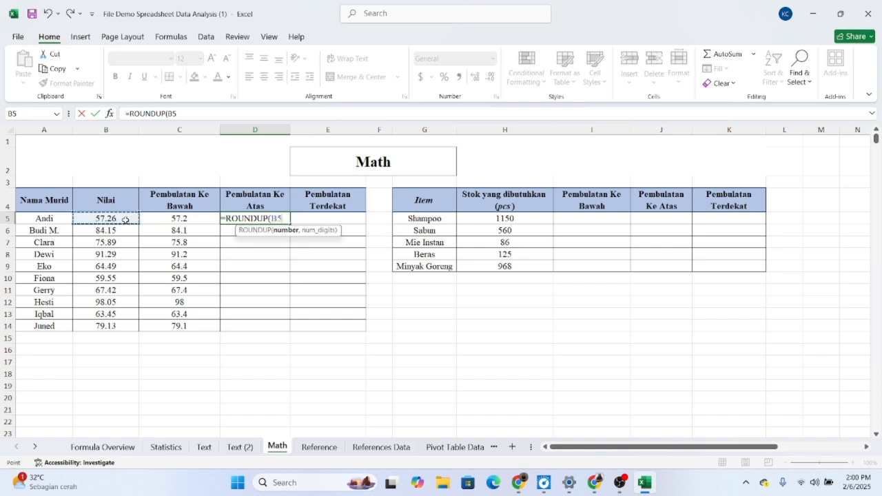
text(,)
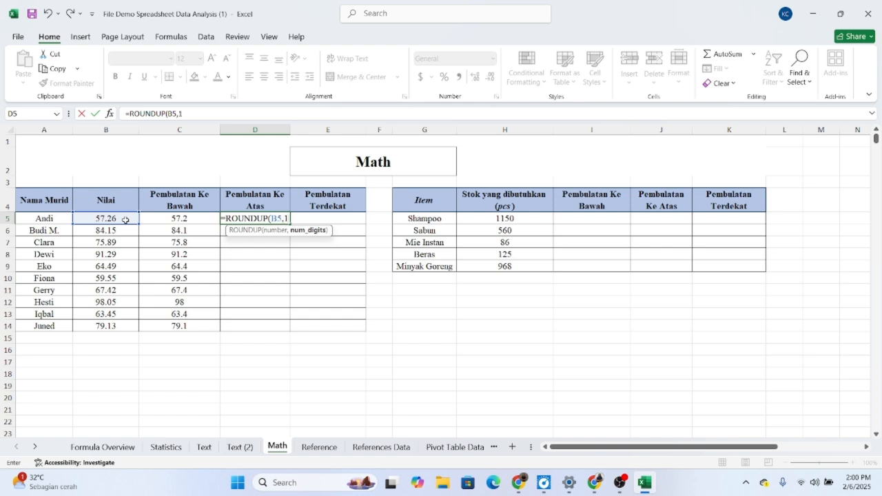
text(1))
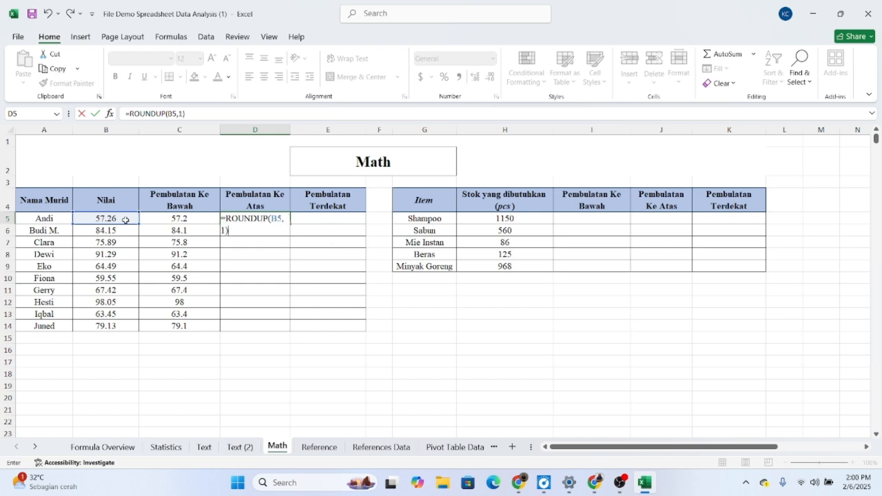
key(Return)
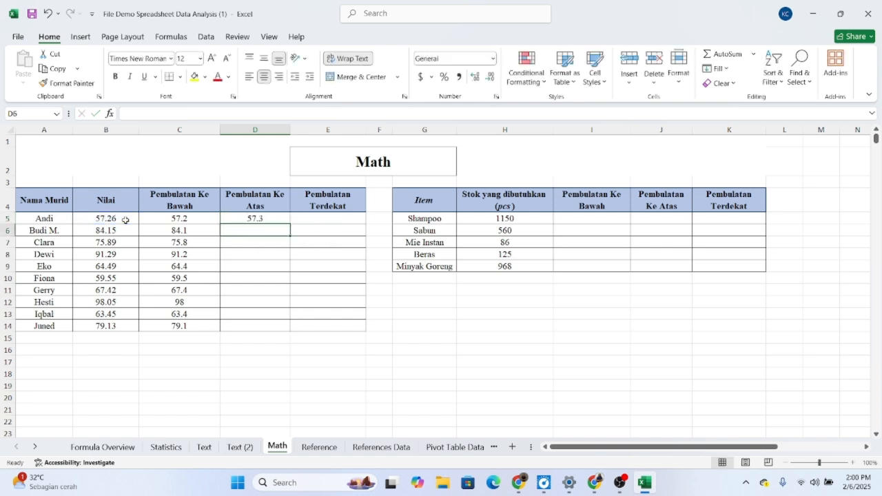
click(272, 217)
drag(290, 223, 269, 328)
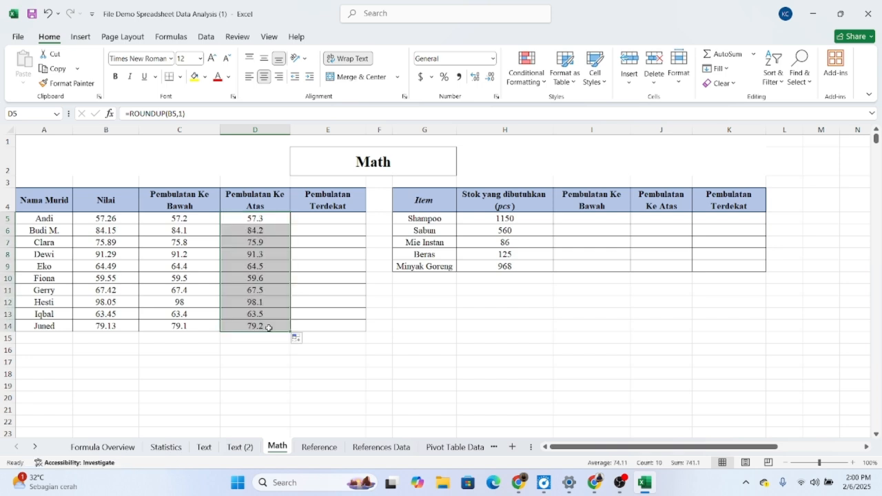
Step: Round all scores to the nearest whole number by entering the array formula =ROUND(B5:B14,0) in E5
double_click(327, 218)
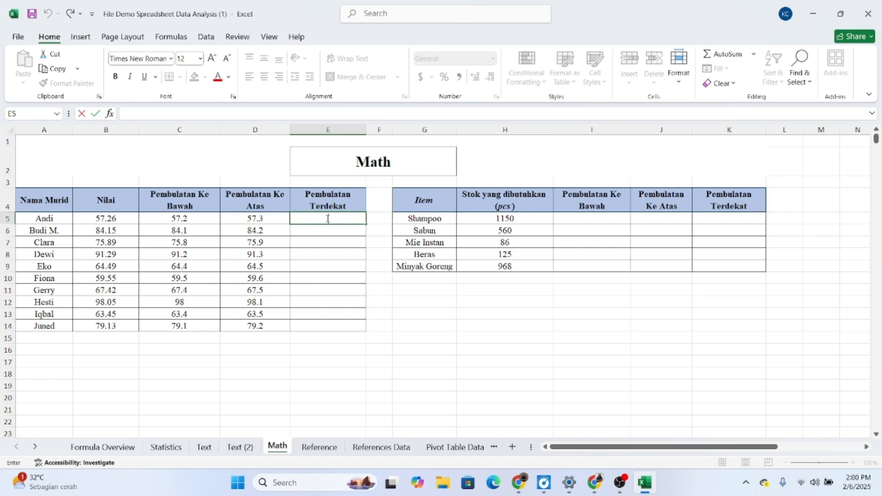
text(=ROUND)
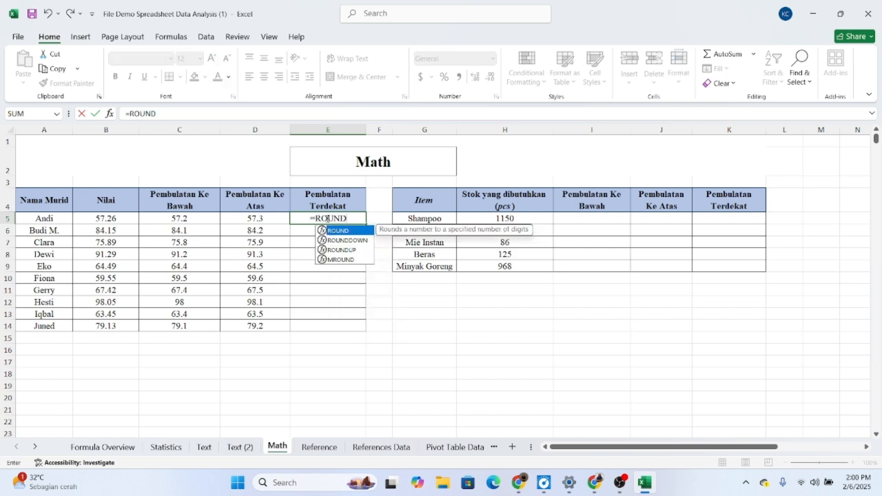
text(()
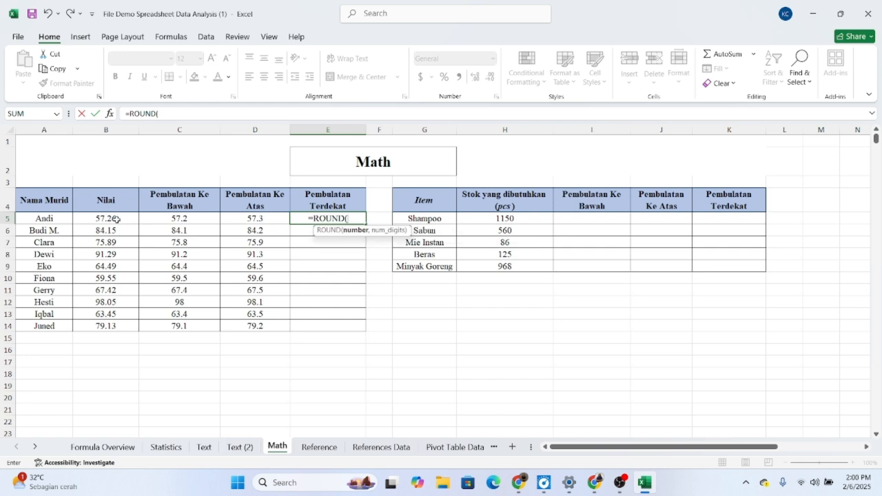
drag(113, 219, 115, 324)
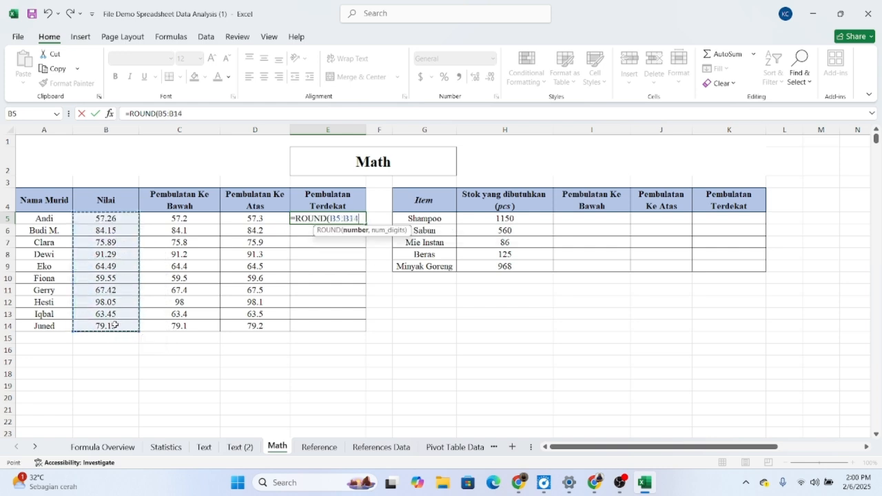
text(,)
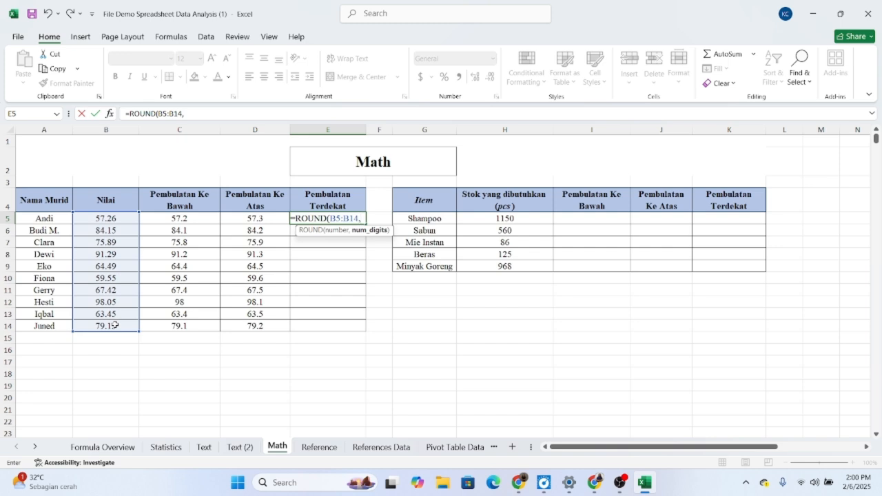
text(1)
text(0))
key(Return)
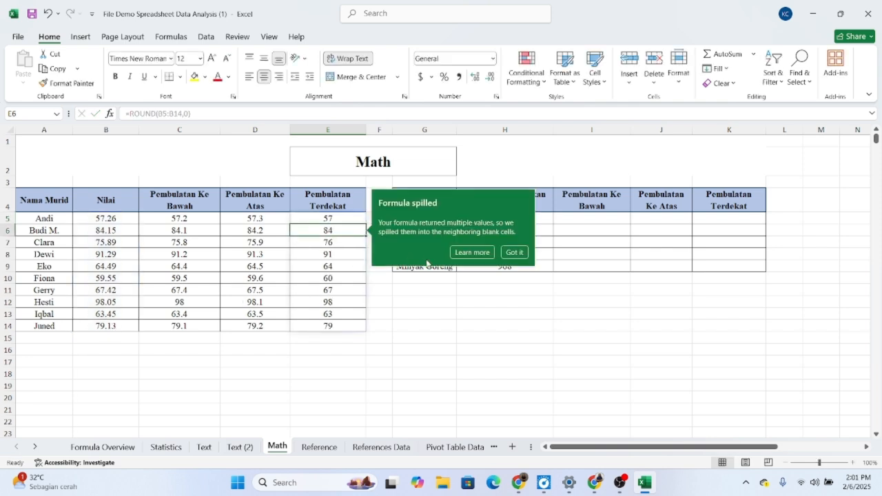
click(515, 252)
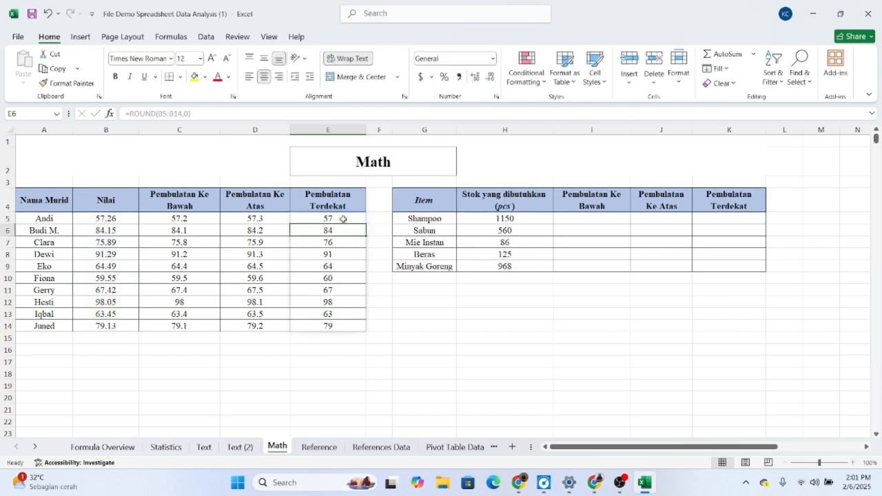
click(345, 302)
click(348, 222)
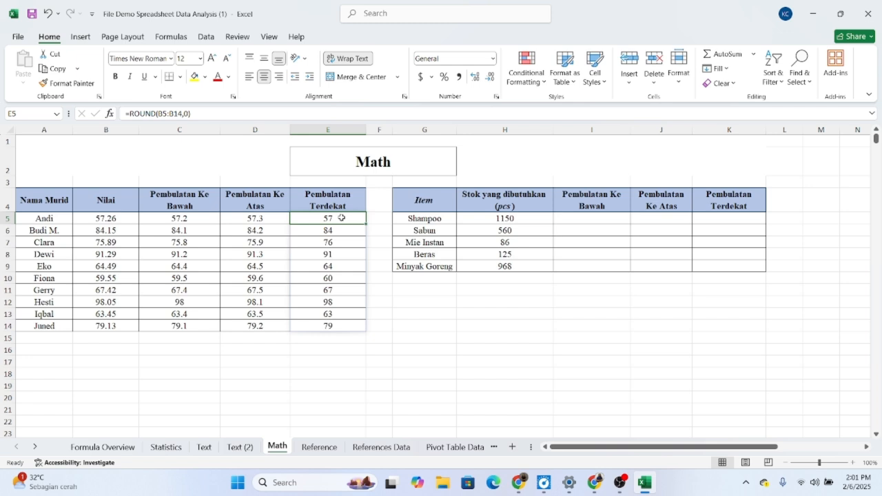
Step: Round the required stock down to a multiple of 100 in I5 with =FLOOR(H5,100) and fill the formula down to I9
click(600, 218)
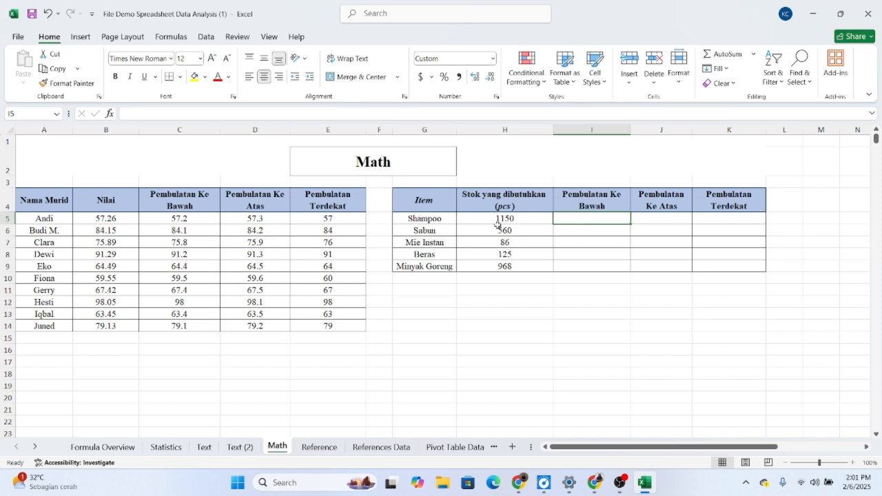
double_click(604, 219)
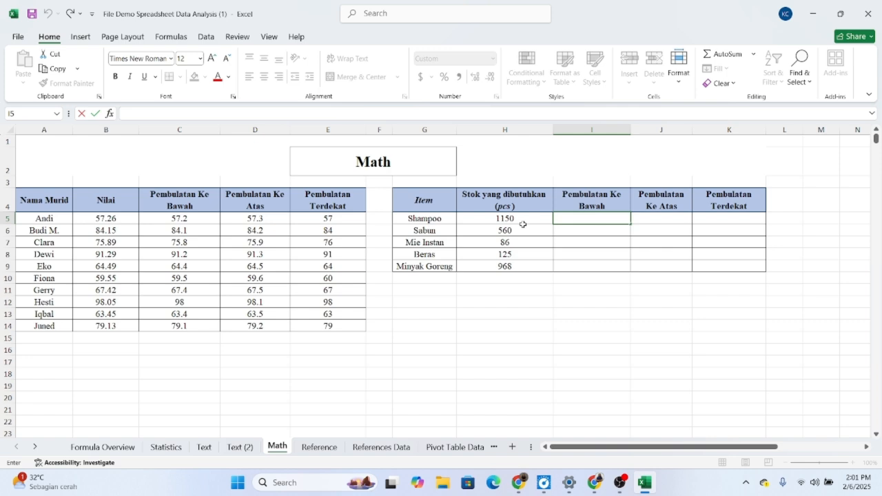
text(=FLOOR)
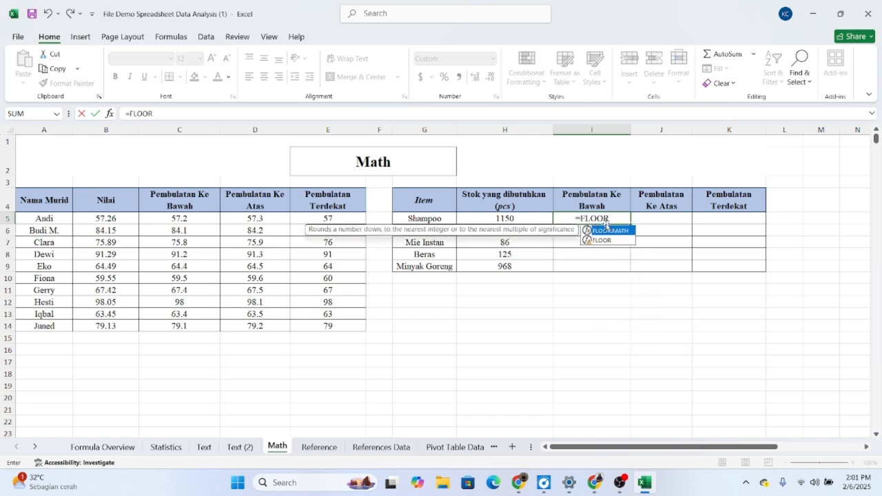
text(()
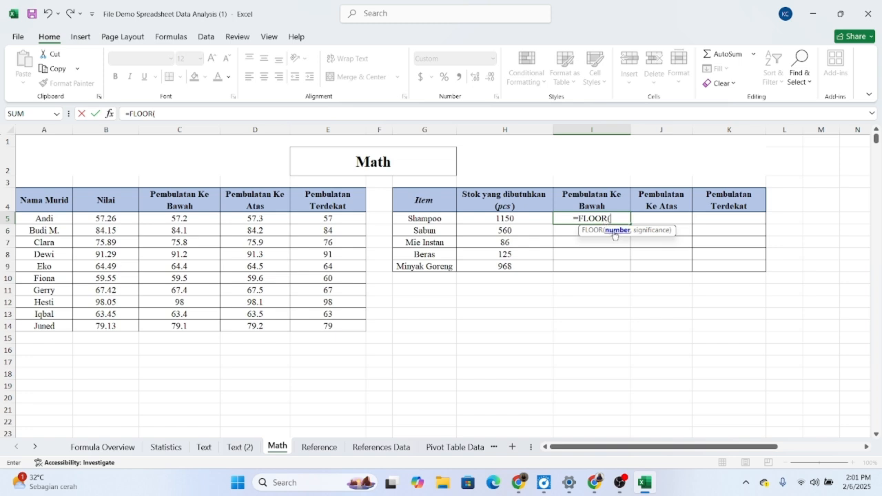
click(513, 221)
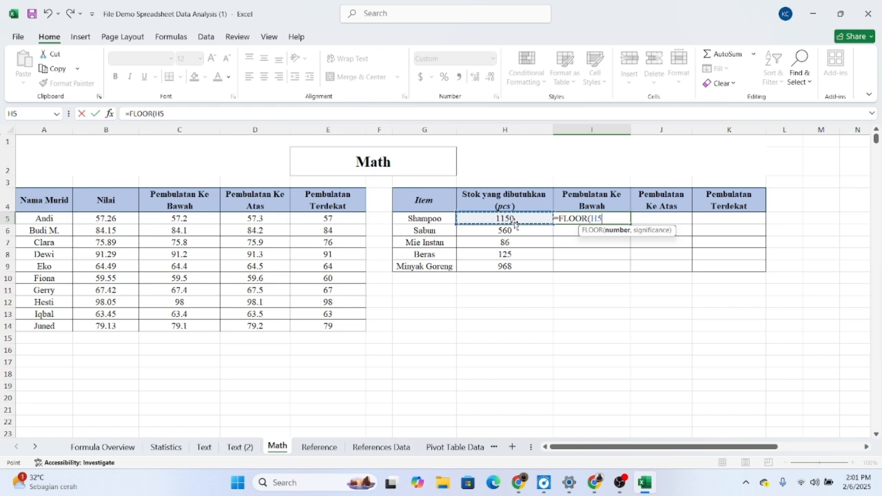
text(,)
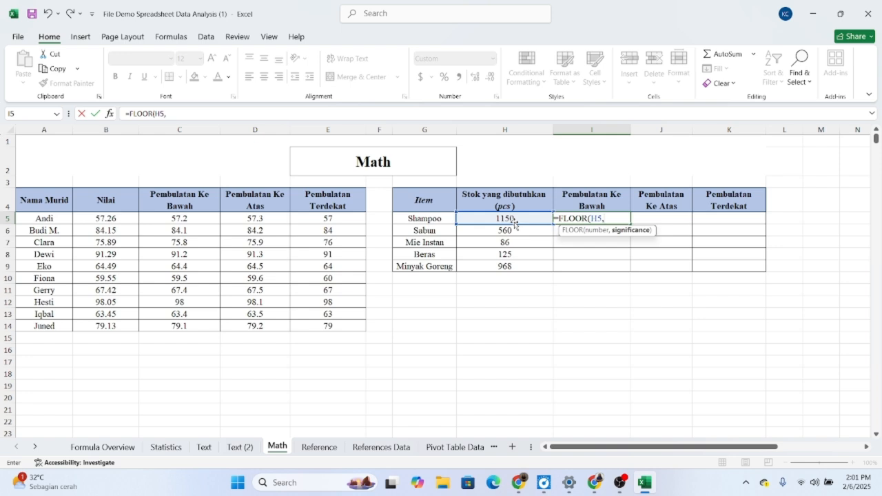
text(100))
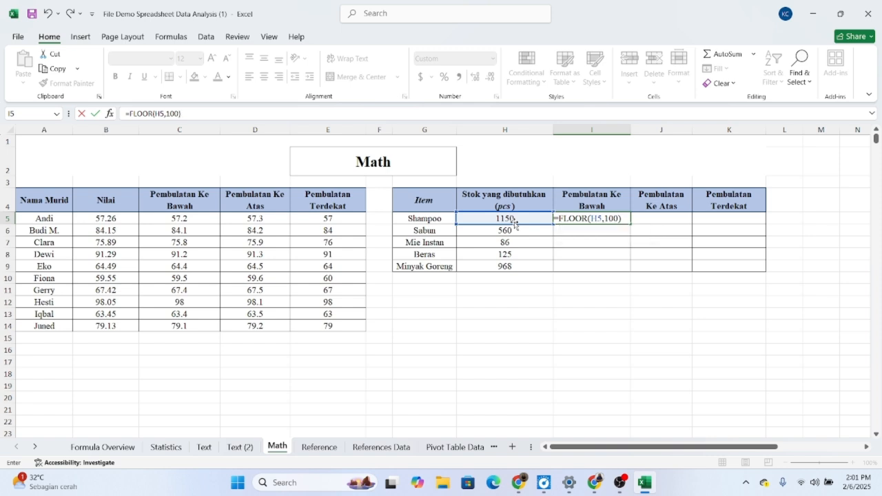
key(Return)
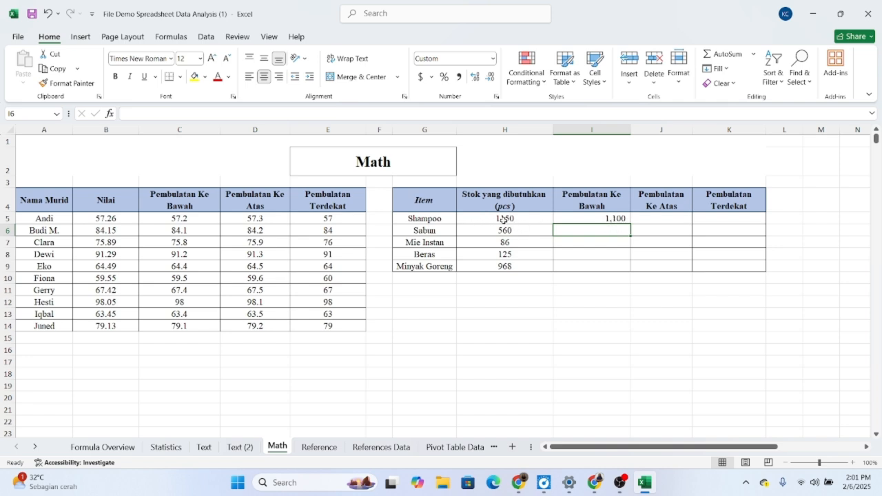
click(611, 220)
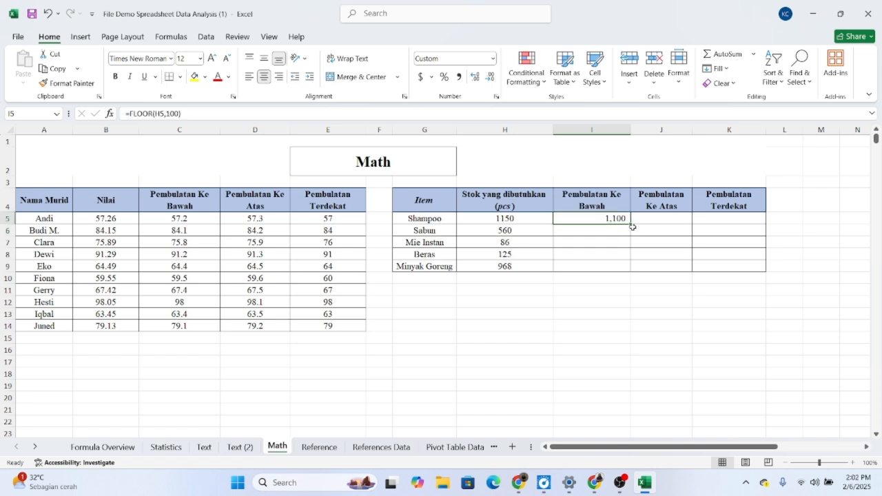
drag(631, 223, 630, 274)
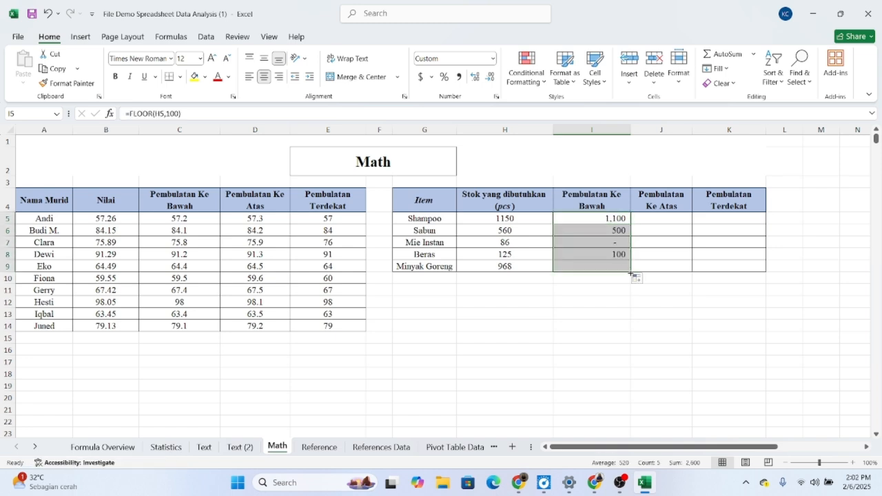
click(636, 243)
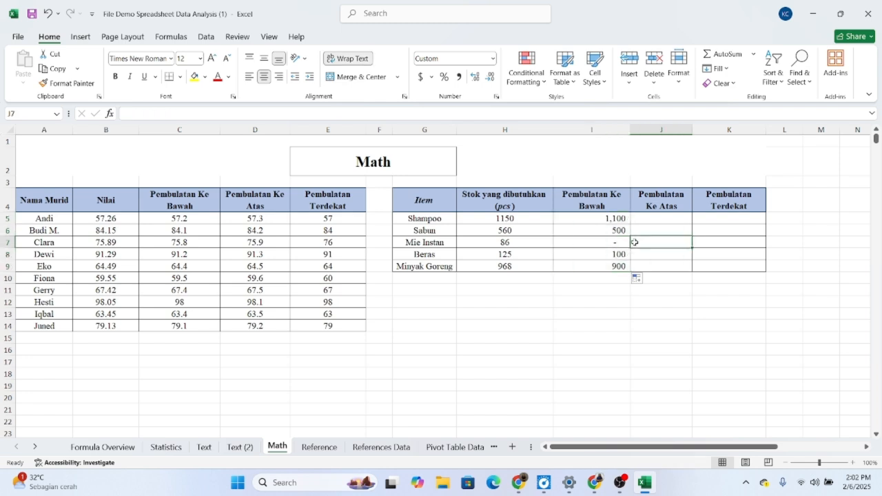
click(606, 244)
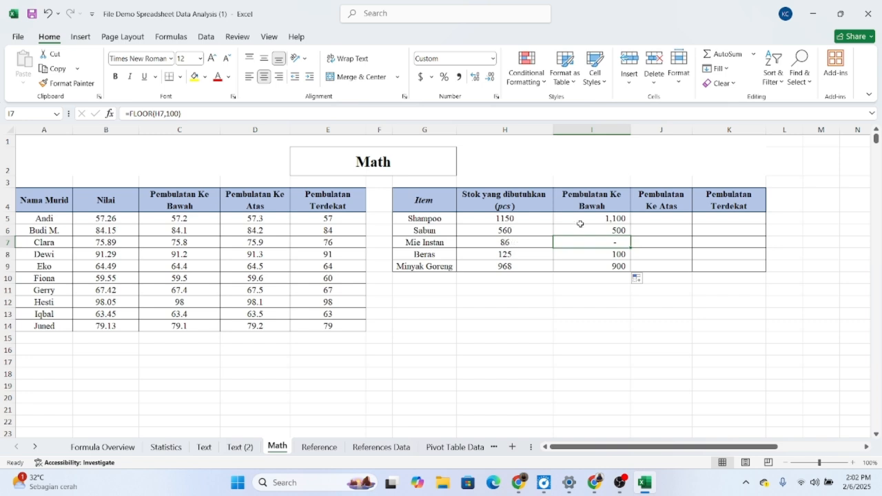
Step: Round the required stock up to a multiple of 100 in J5 with =CEILING(H5,100) and fill the formula down to J9
click(669, 220)
double_click(670, 221)
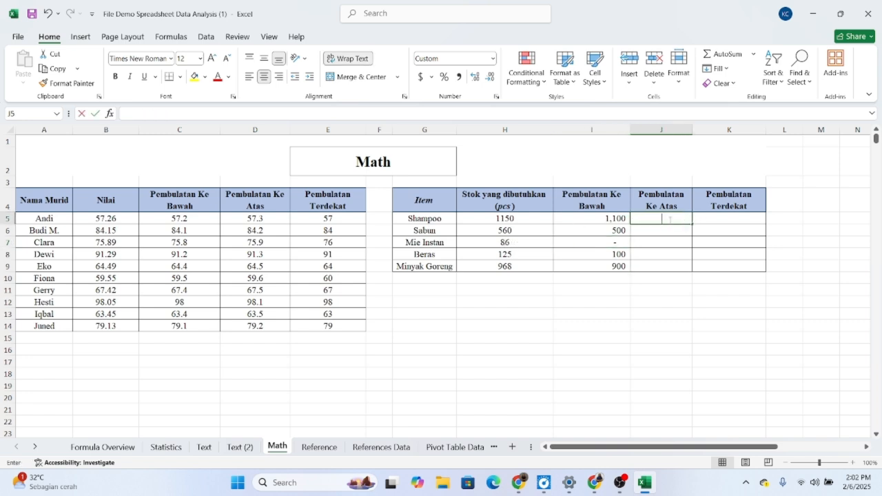
text(=)
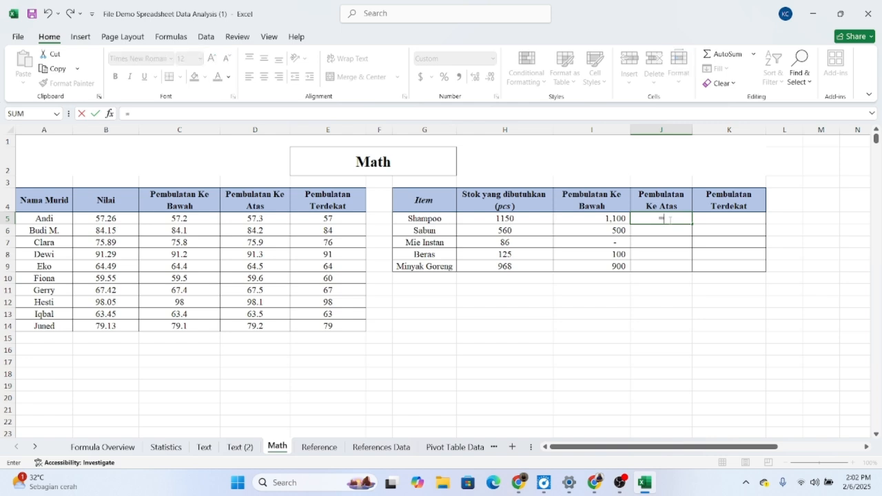
text(CEILING)
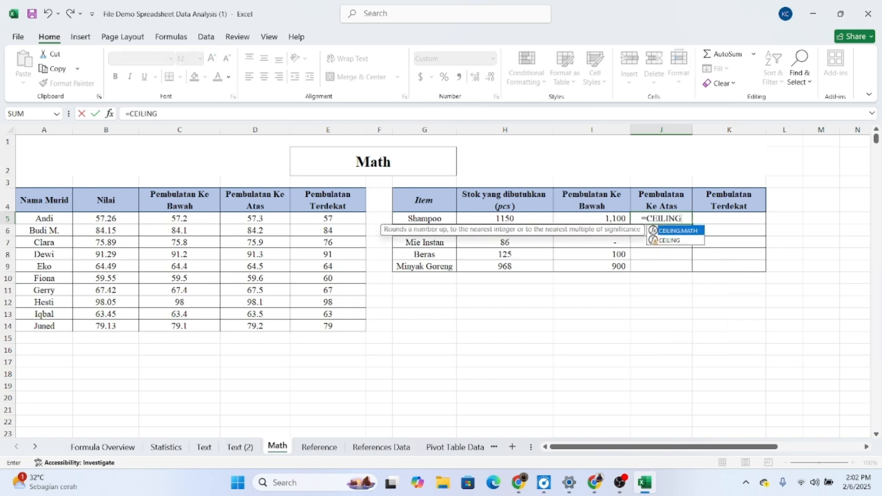
text(()
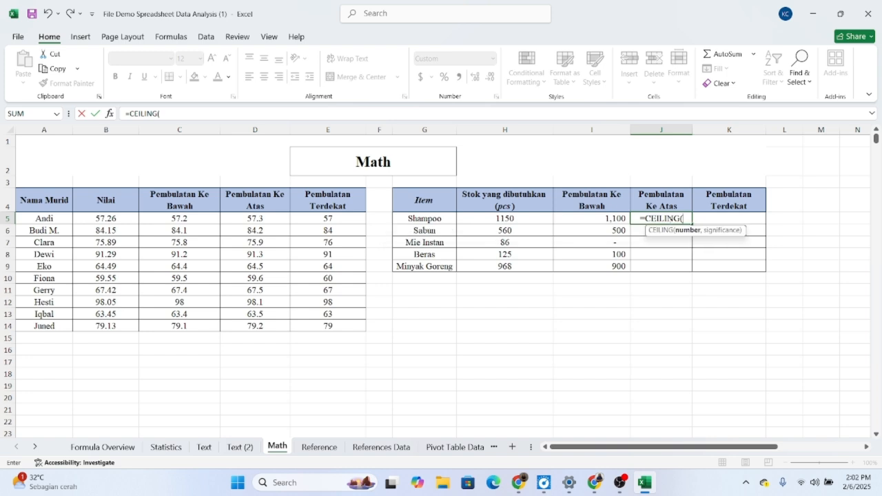
click(520, 219)
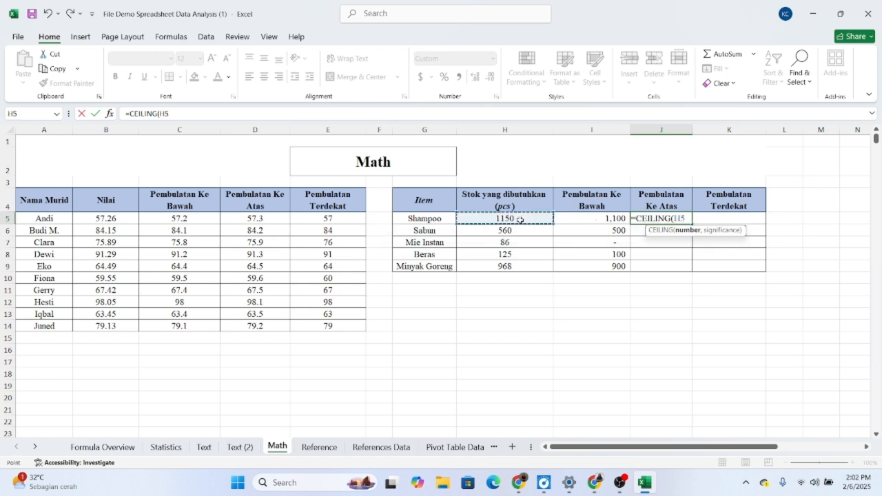
text(,100)
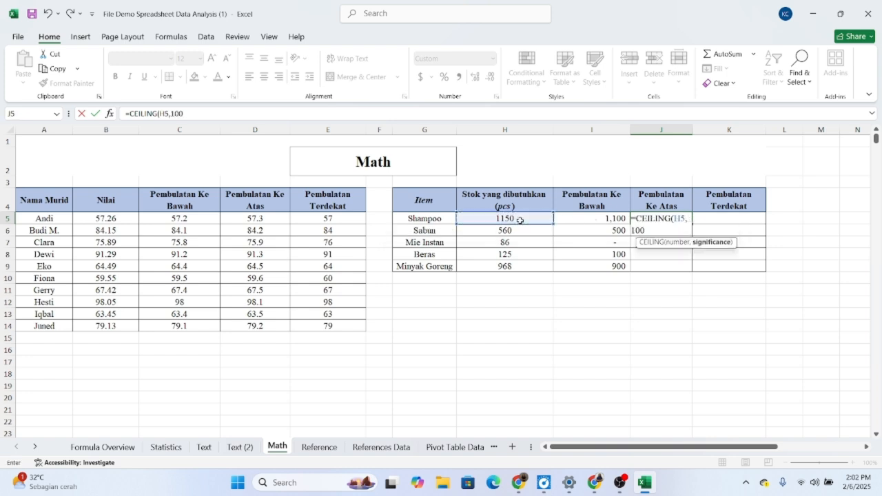
text())
key(Return)
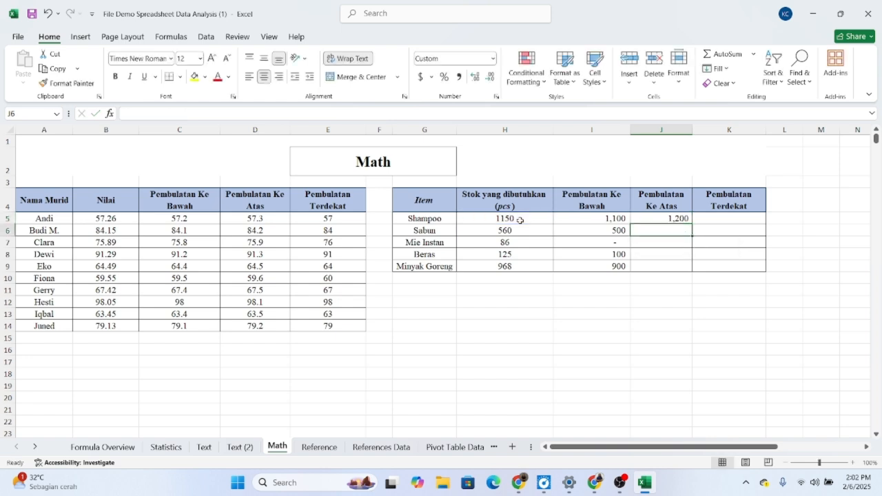
click(687, 221)
drag(692, 224, 695, 273)
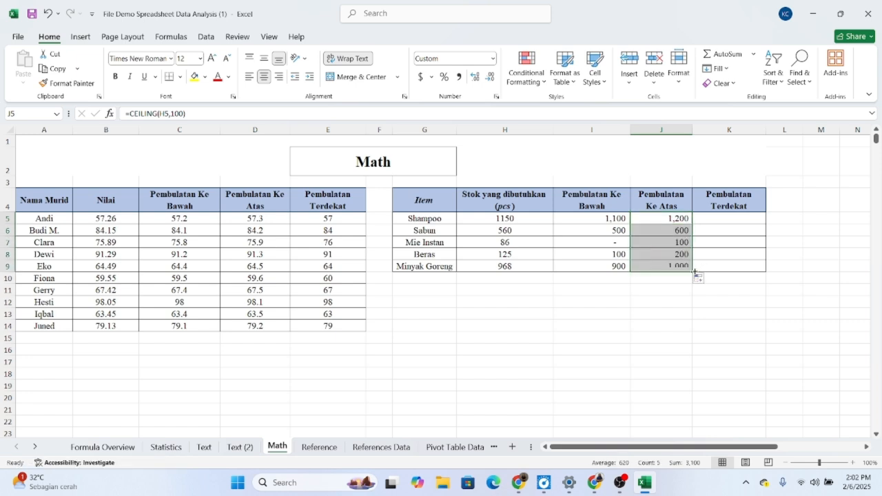
Step: Round the required stock to the nearest multiple of 100 in K5 with =MROUND(H5,100) and fill the formula down to K9
click(739, 218)
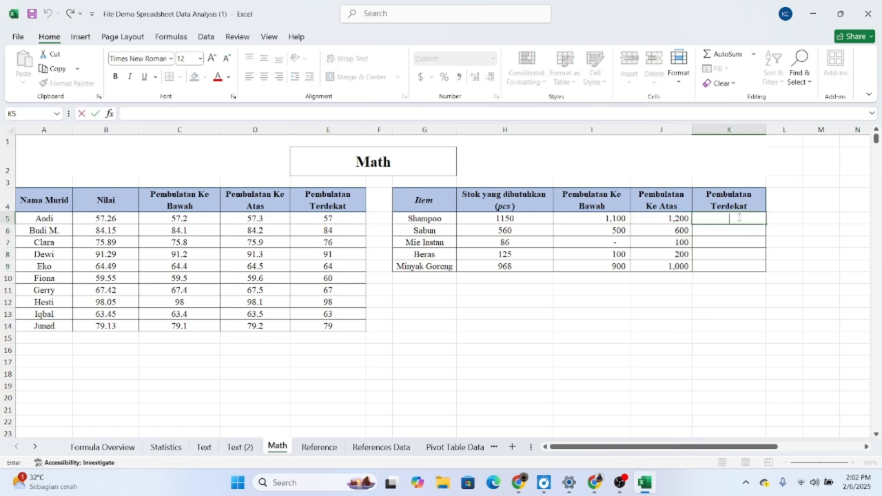
text(=)
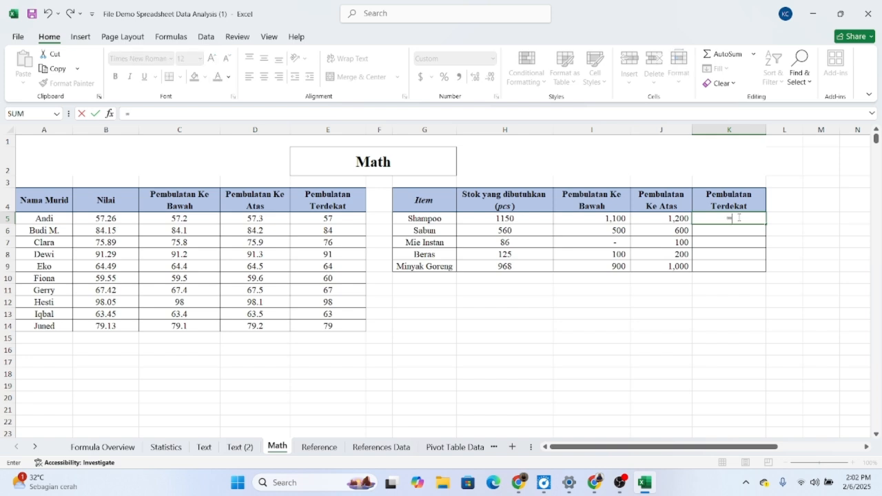
text(MROUND)
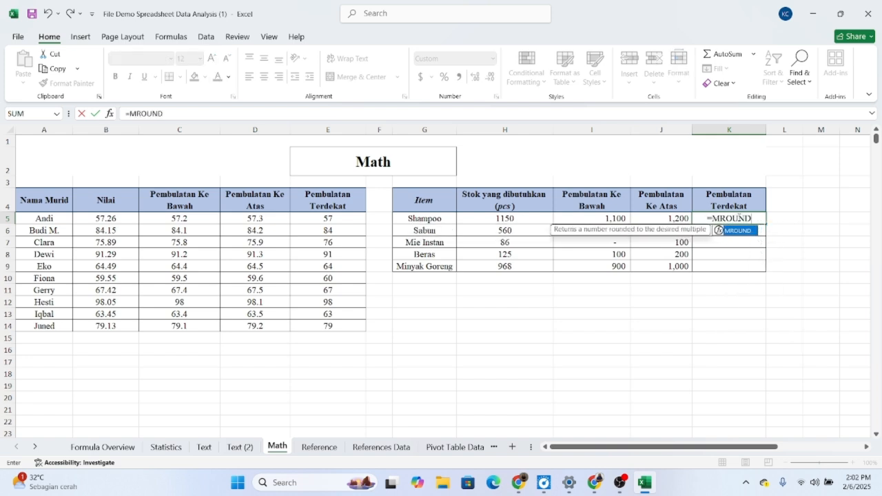
text(()
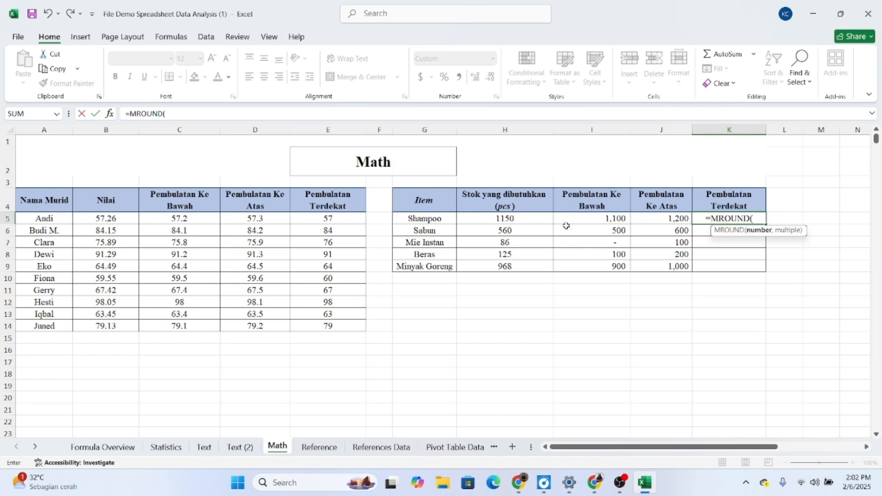
click(523, 217)
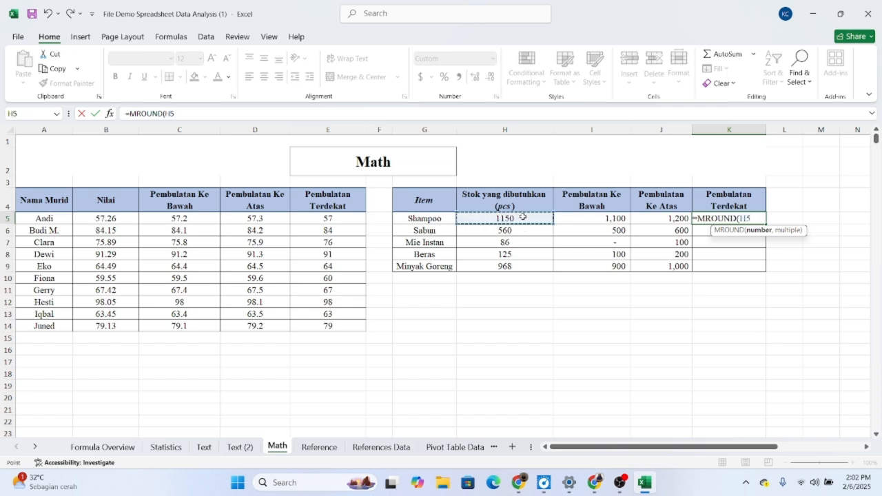
text(,100)
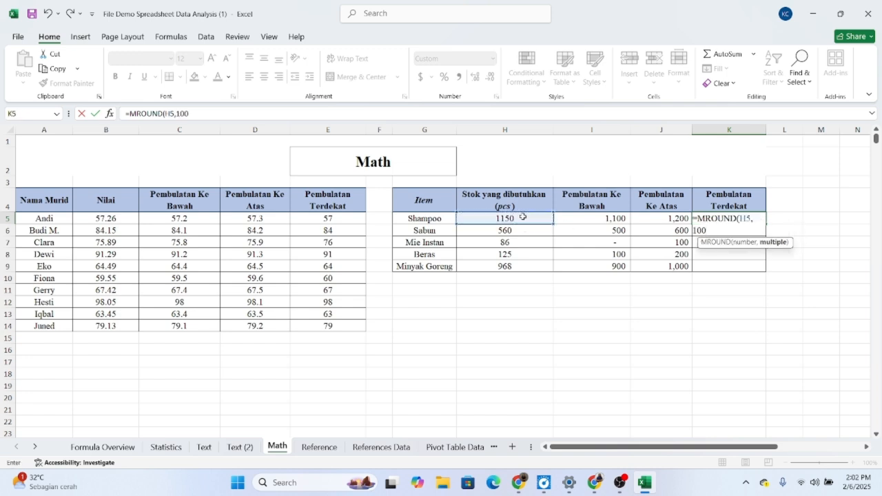
key(Return)
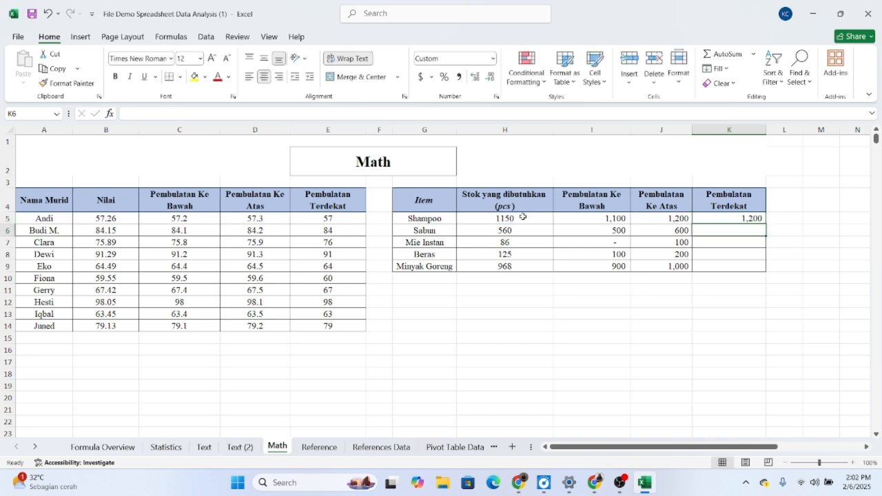
click(753, 216)
drag(763, 224, 765, 269)
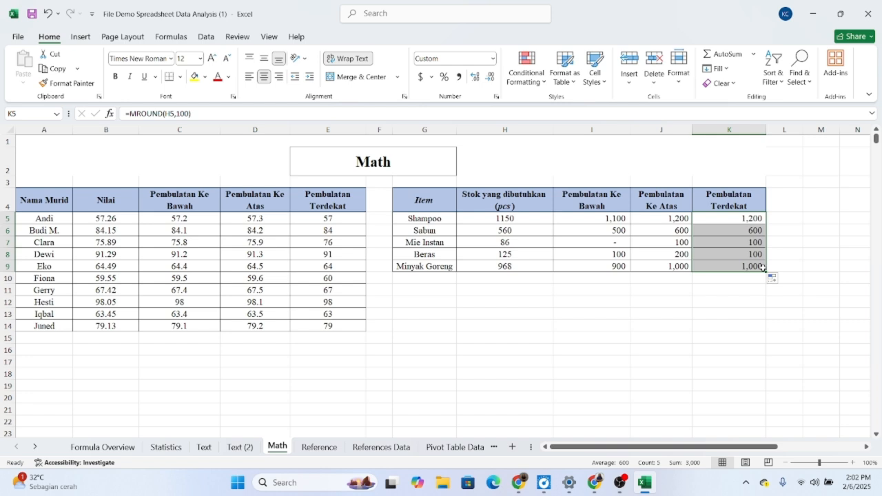
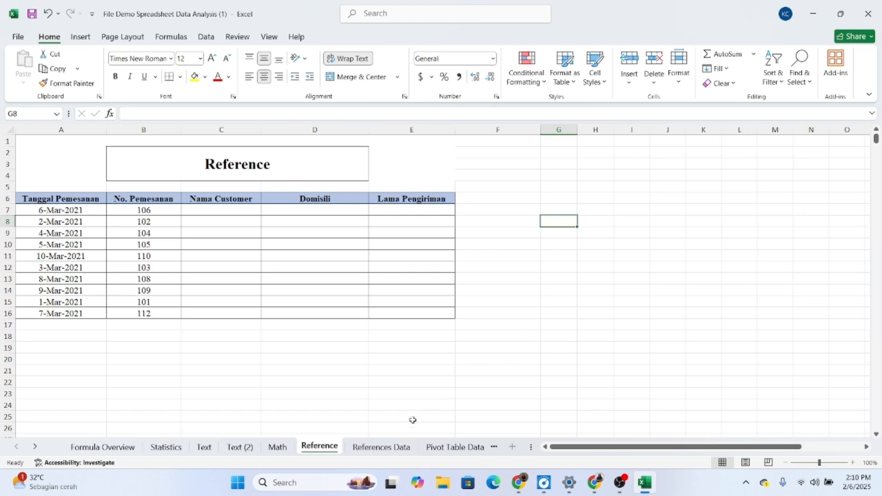
Step: Compare the Reference and References Data sheets, and start a VLOOKUP in C7 of the Reference sheet with B7 as the lookup value
click(392, 448)
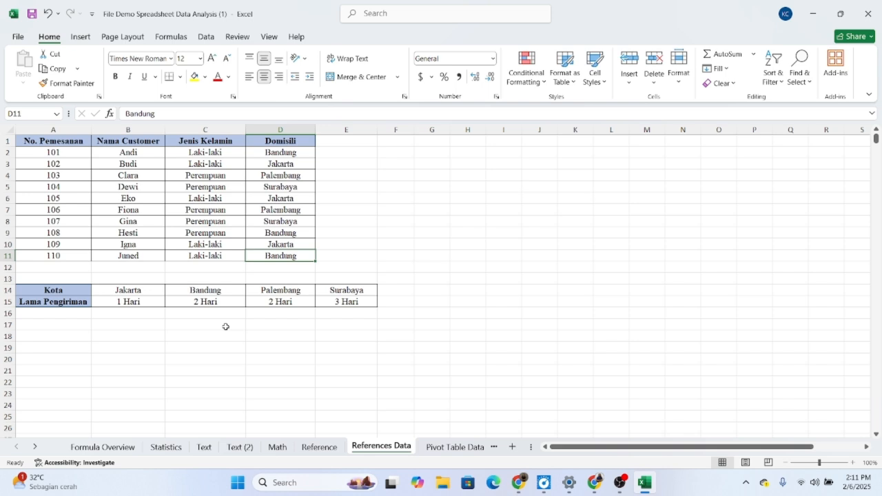
click(333, 448)
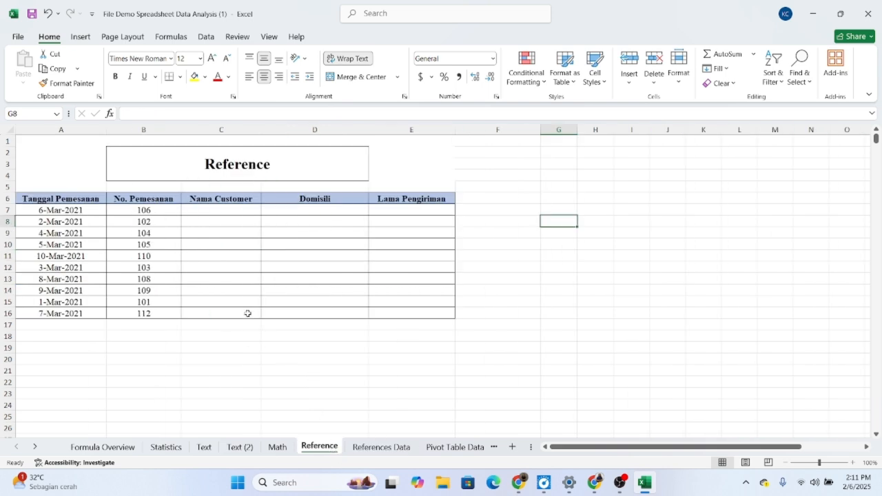
click(212, 211)
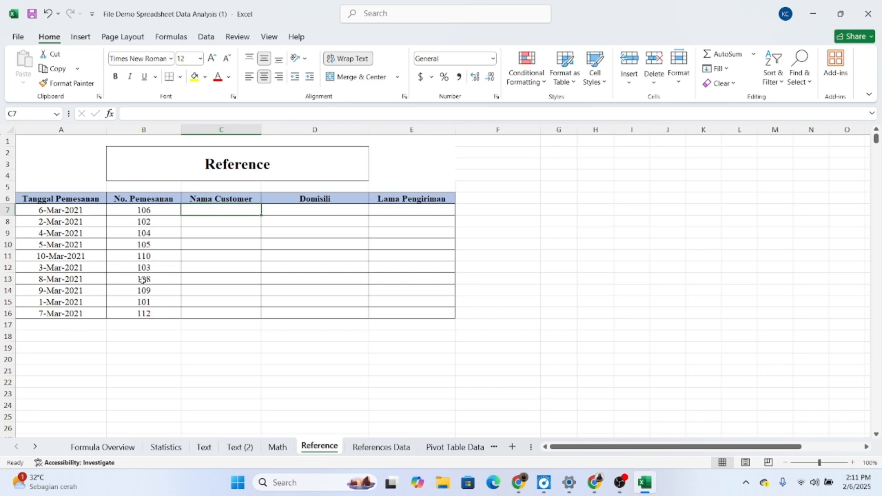
click(386, 447)
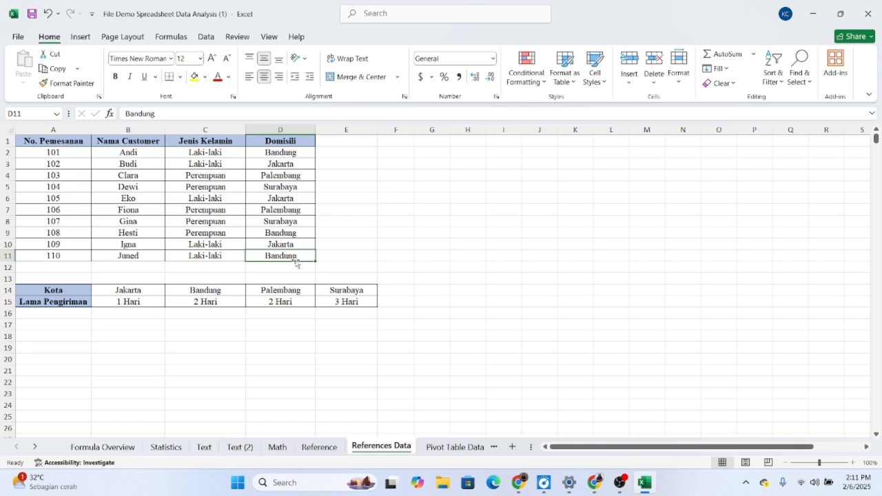
click(319, 447)
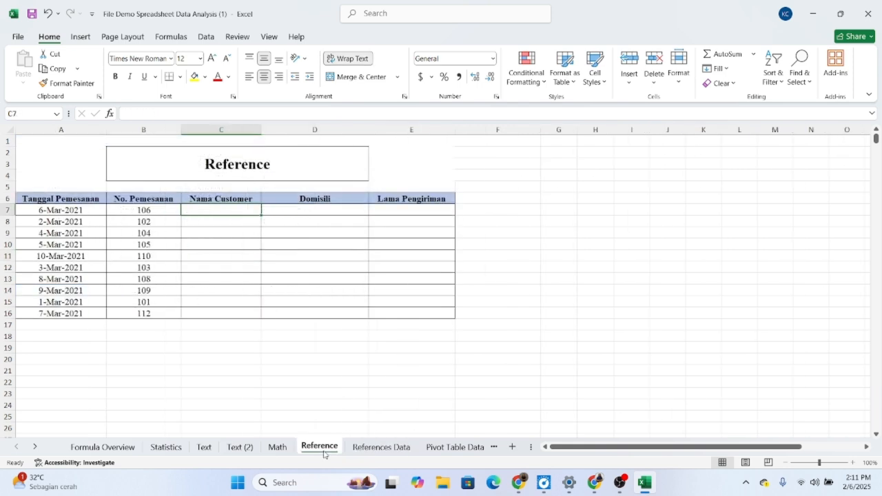
double_click(209, 212)
text(=V)
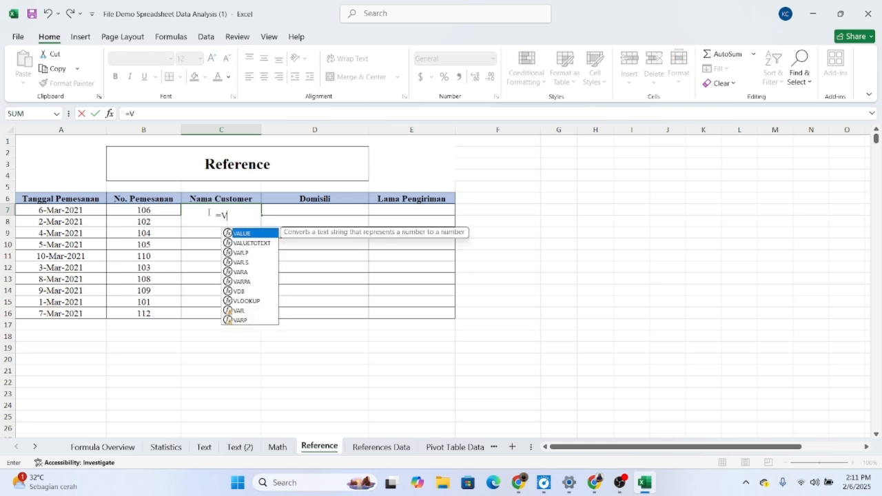
text(LOOKUP)
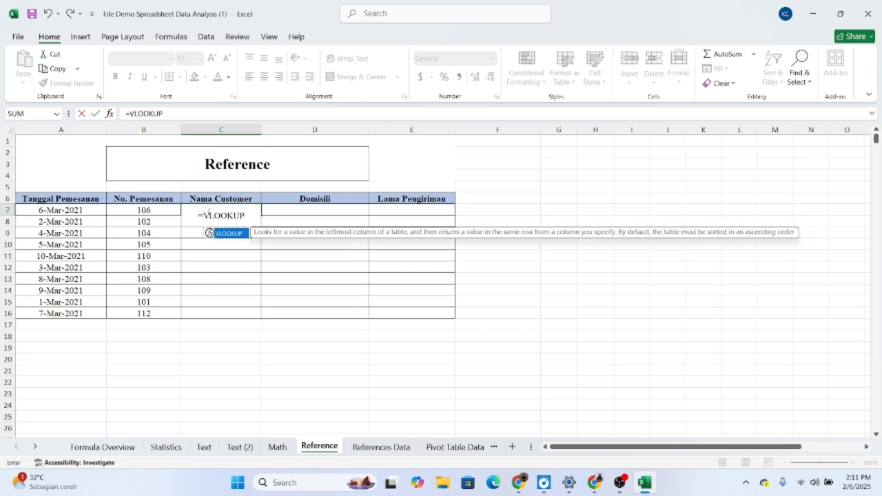
text(()
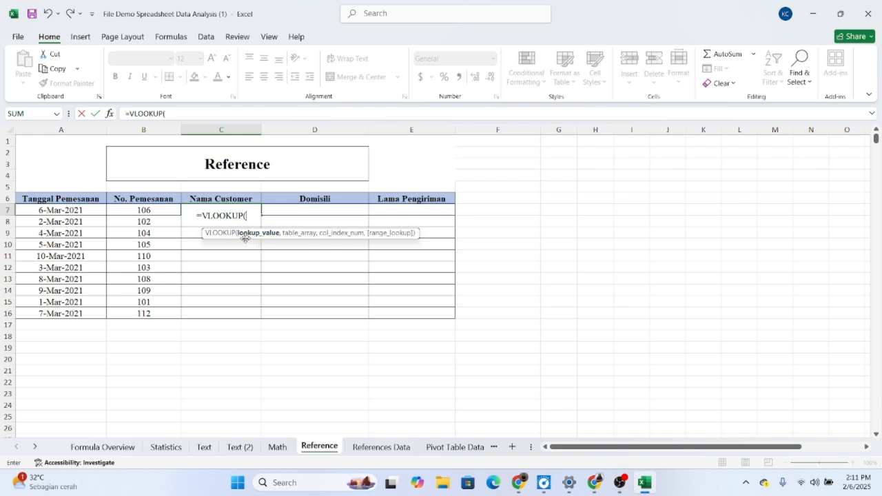
click(150, 211)
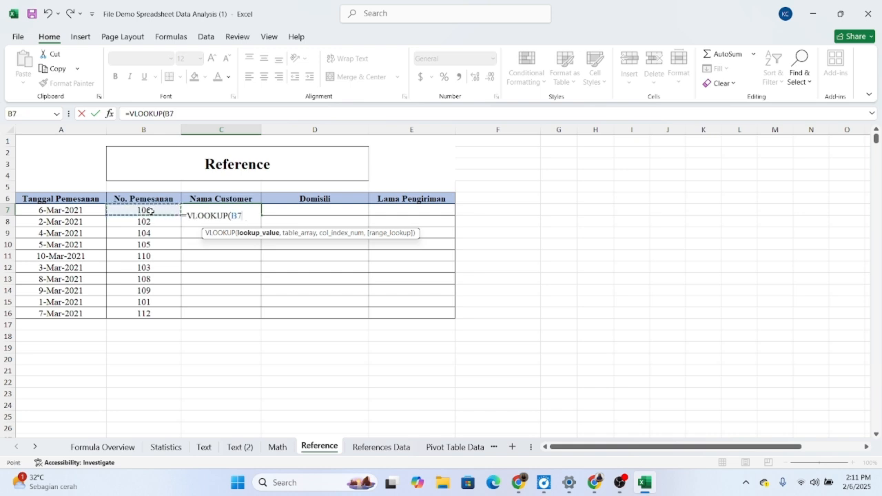
text(,)
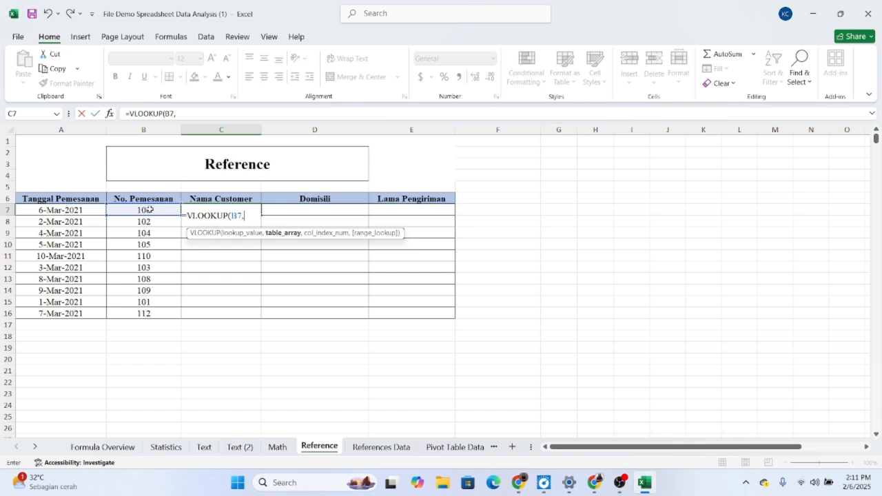
Step: Set the table array of the C7 VLOOKUP to the absolute range $A$1:$D$11 on the References Data sheet
click(381, 446)
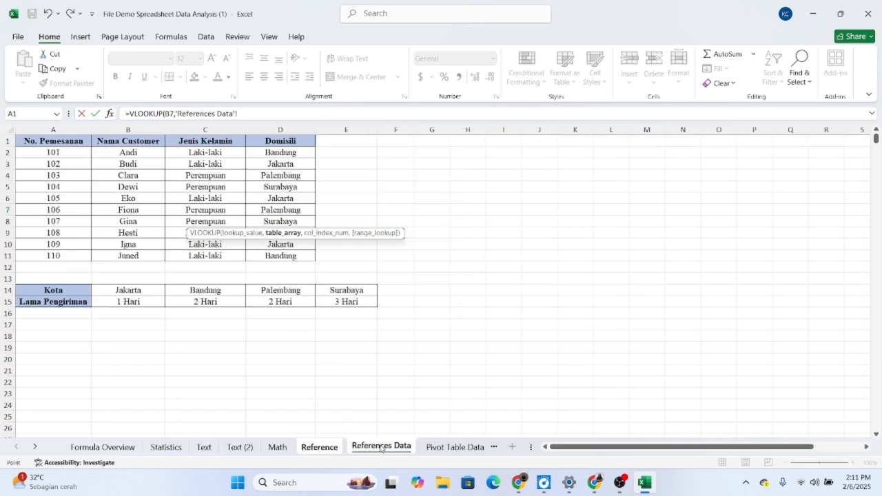
drag(68, 143, 282, 255)
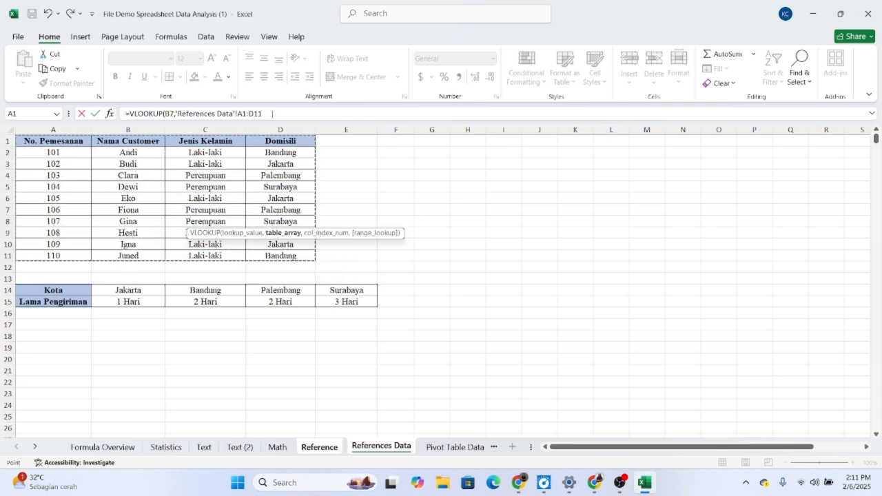
drag(273, 114, 175, 114)
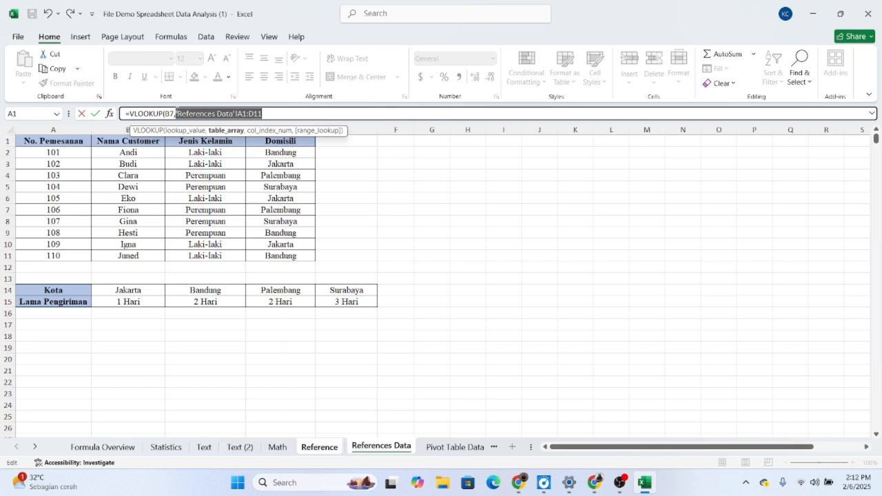
key(F4)
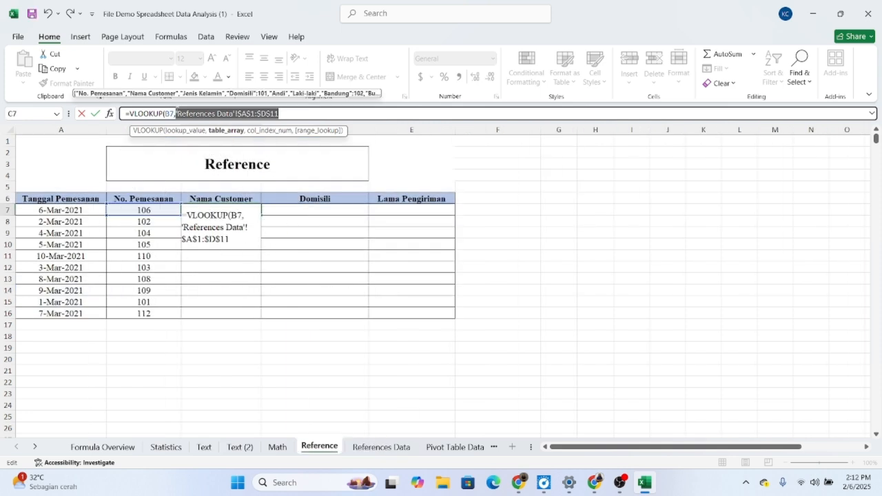
click(285, 114)
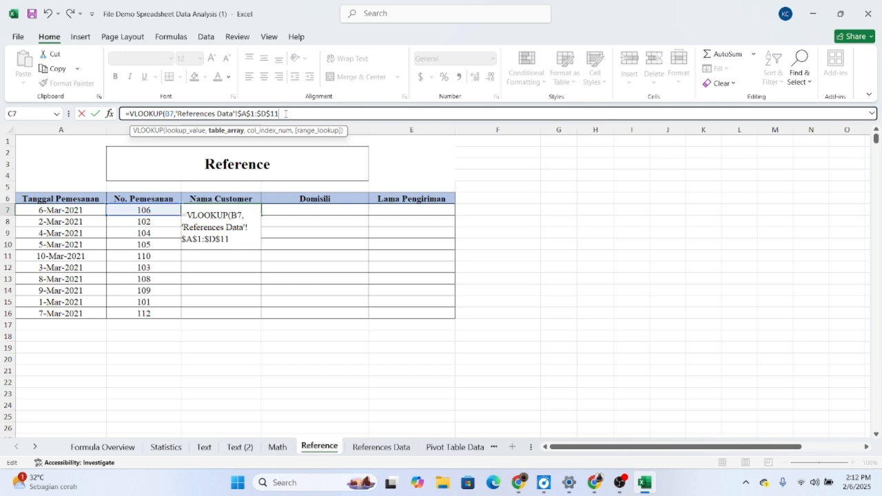
Step: Complete the customer name formula in C7 as =VLOOKUP(B7,'References Data'!$A$1:$D$11,2,0)
text(,2)
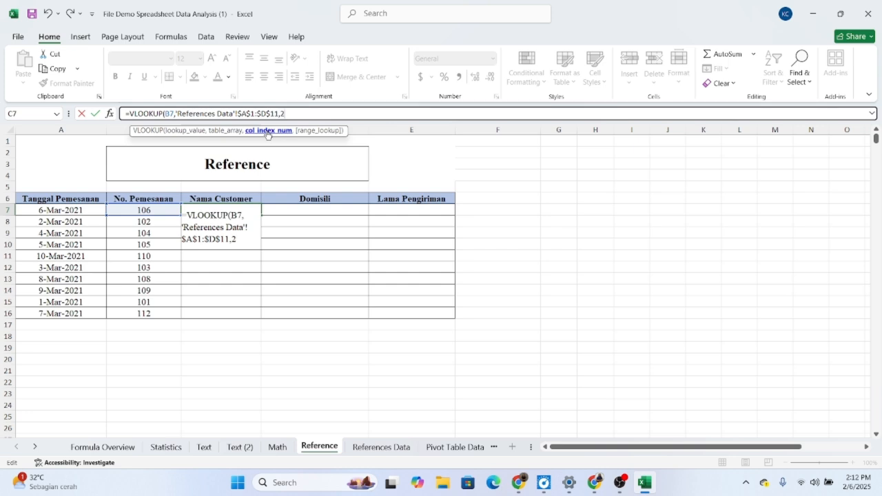
text(,)
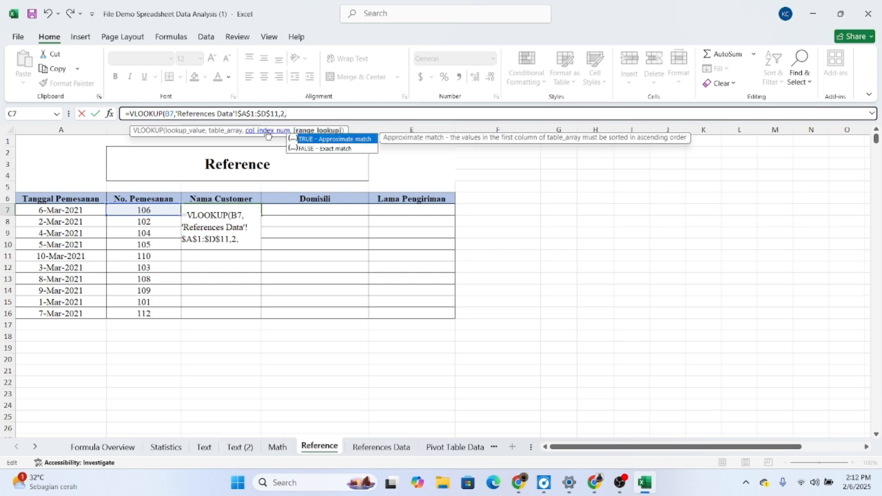
text(0))
key(Return)
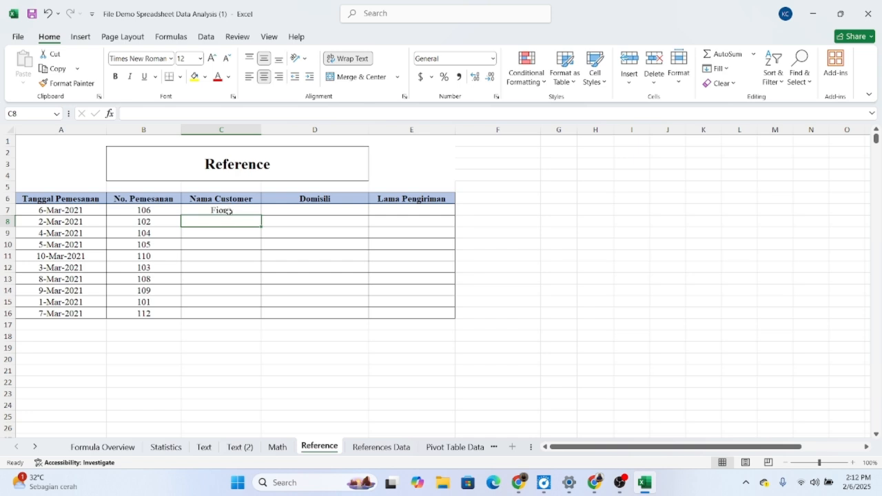
Step: Check the C7 result against the matching row on the References Data sheet and fill the formula down to C16
click(361, 447)
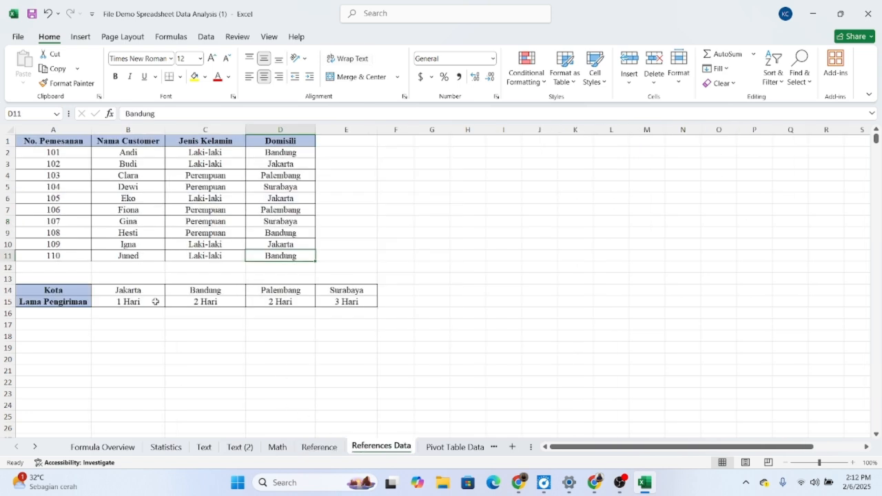
drag(67, 209, 108, 208)
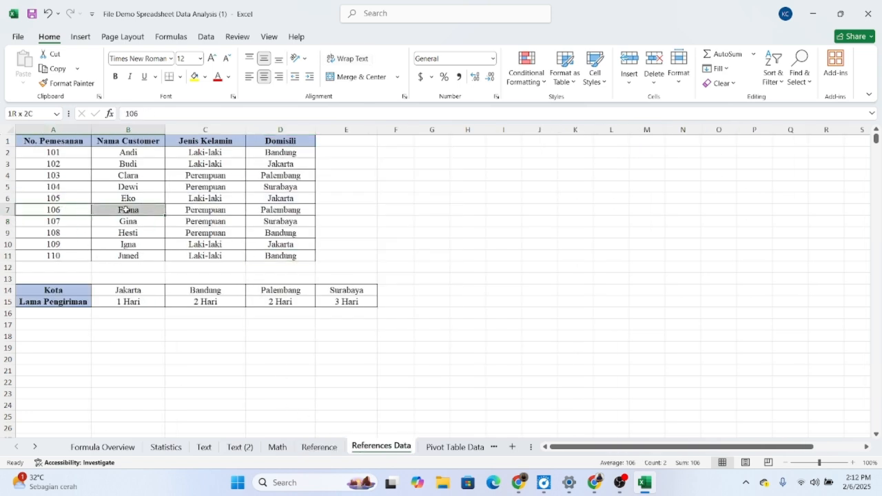
click(204, 213)
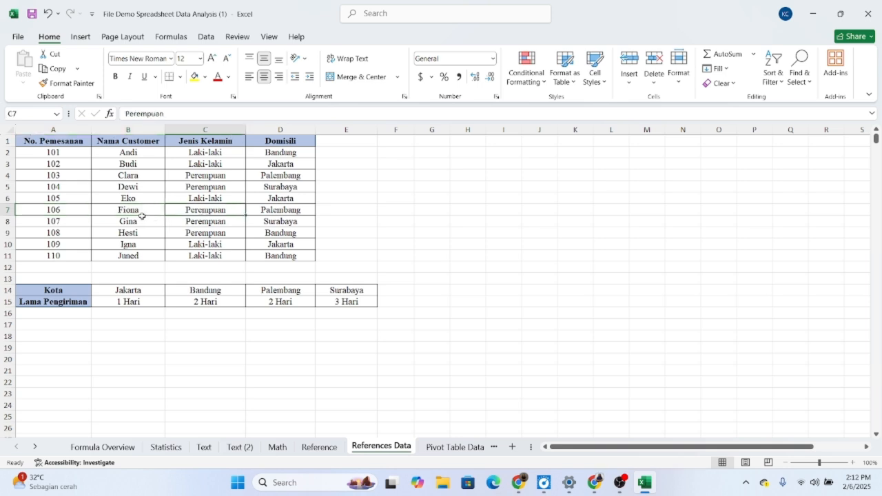
click(326, 450)
click(242, 209)
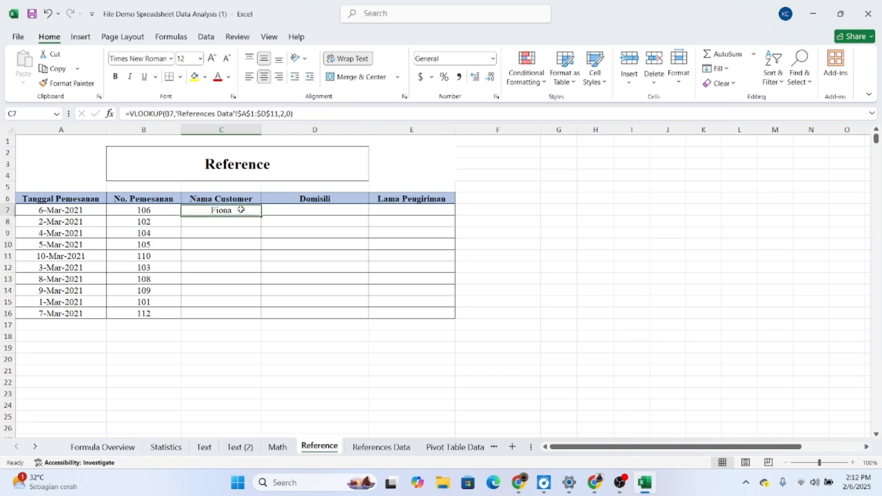
drag(261, 217, 258, 315)
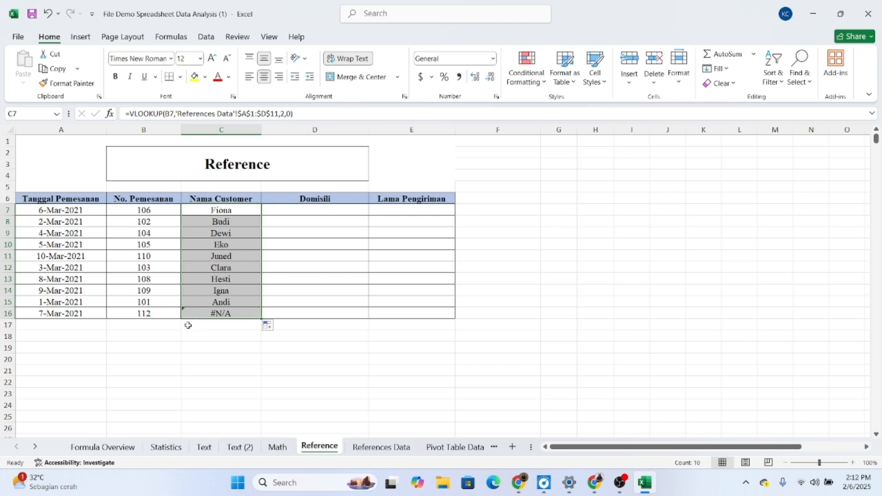
Step: Check whether the order number of row 16 is listed on the References Data sheet
click(233, 312)
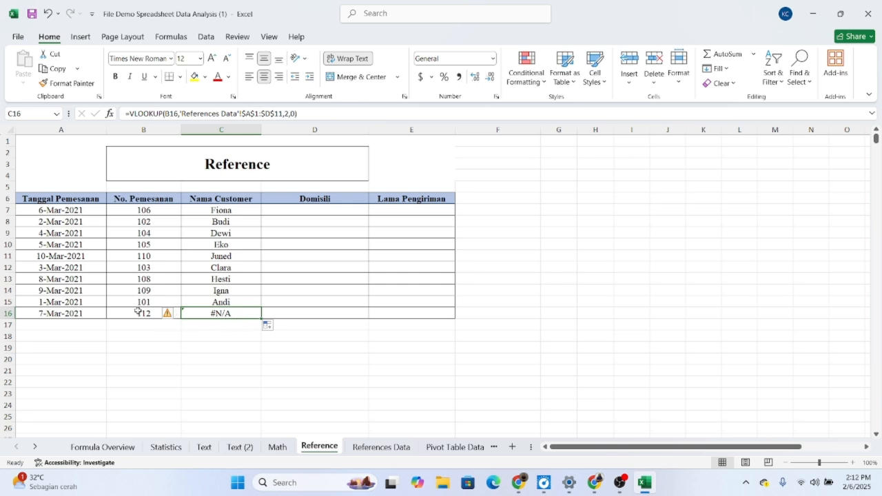
click(382, 447)
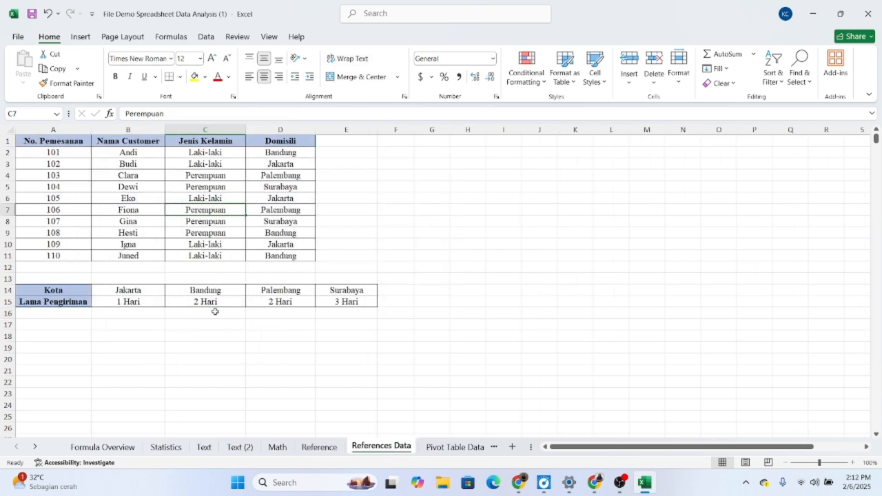
click(337, 449)
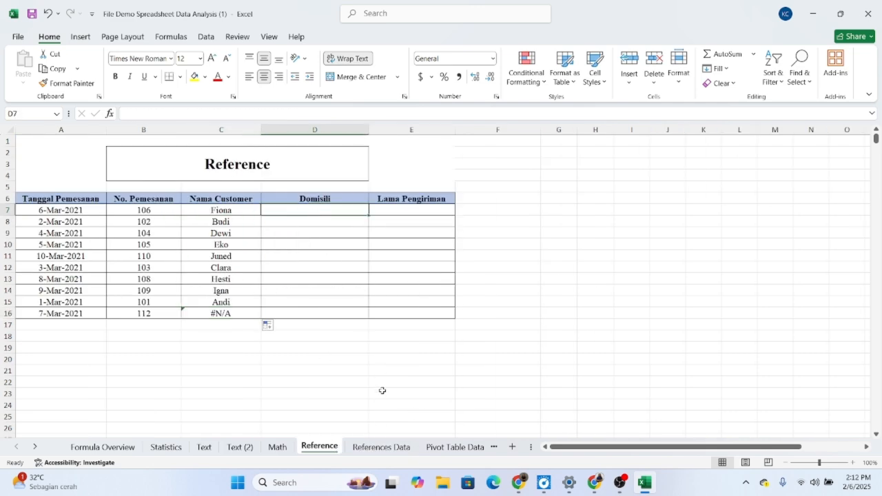
Step: Start a VLOOKUP for Domisili in D7 of the Reference sheet with B7 as the lookup value
click(381, 447)
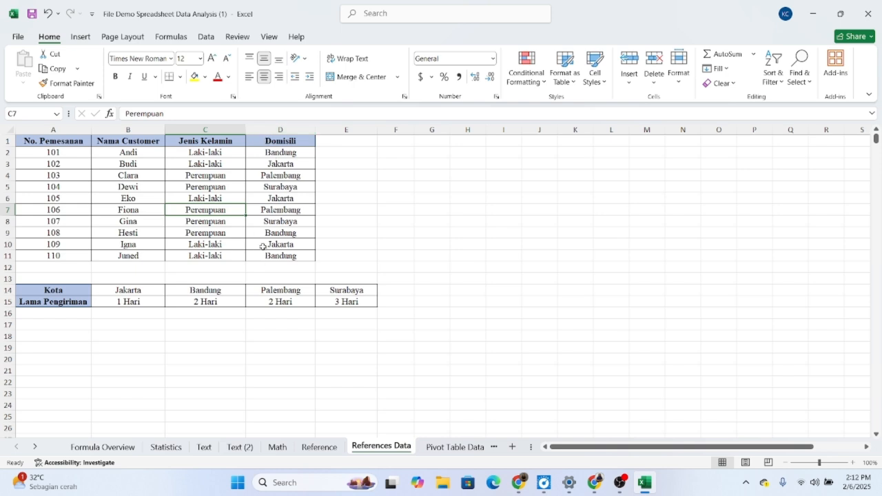
click(319, 448)
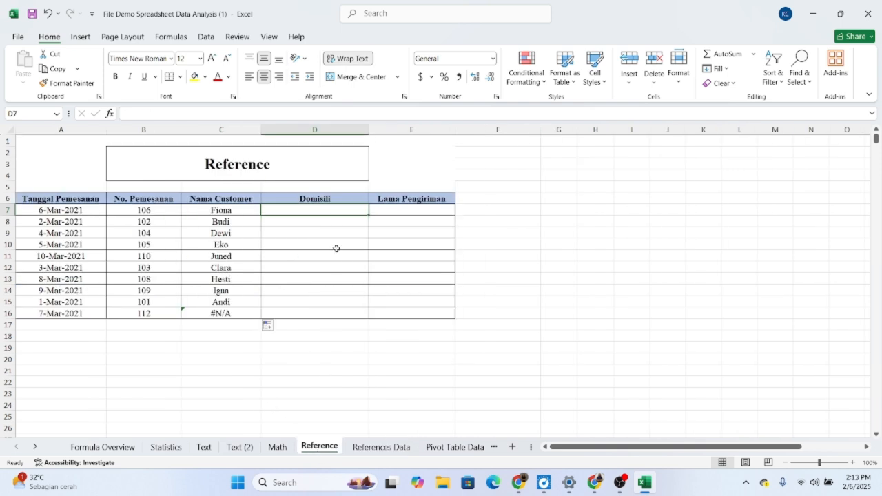
double_click(326, 211)
text(=)
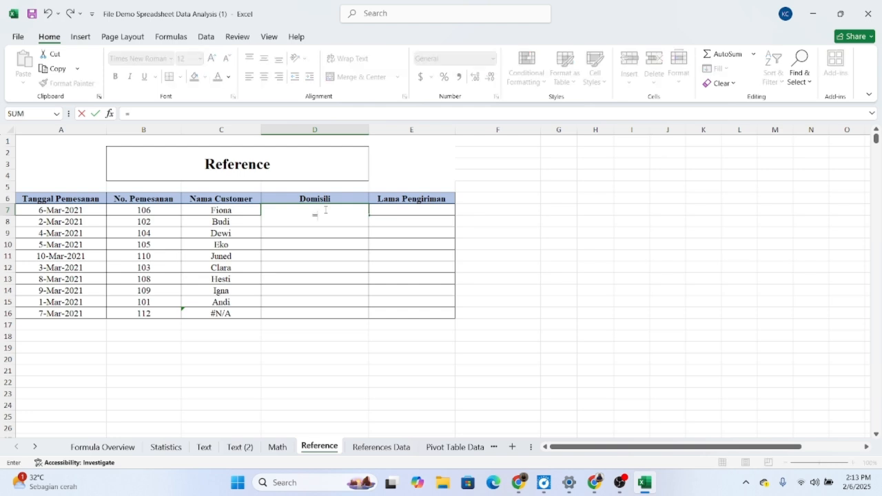
text(VLOOKUP)
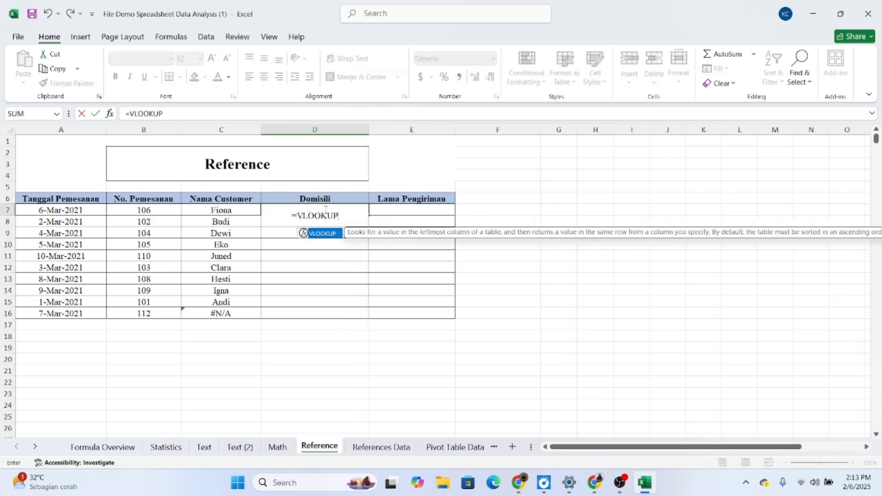
text(()
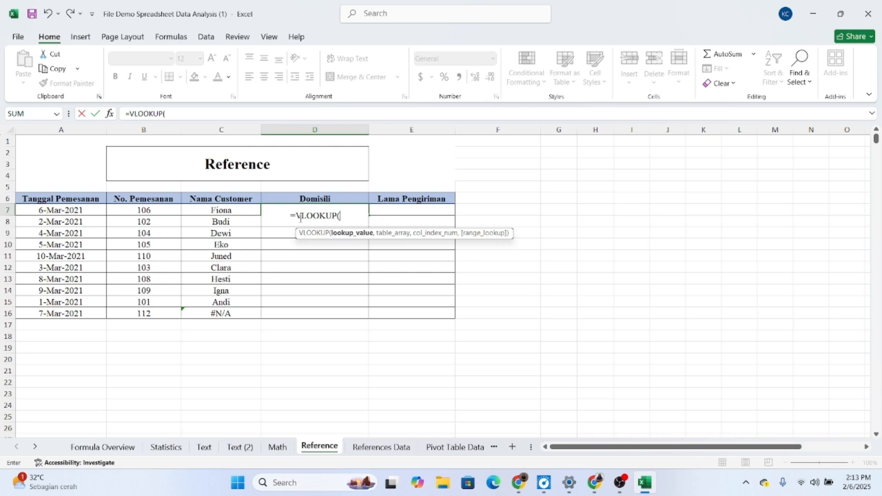
click(158, 209)
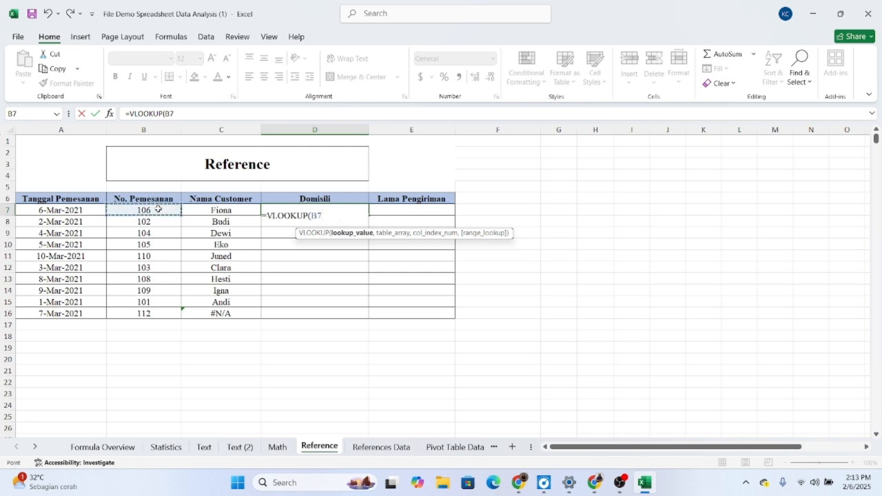
text(,)
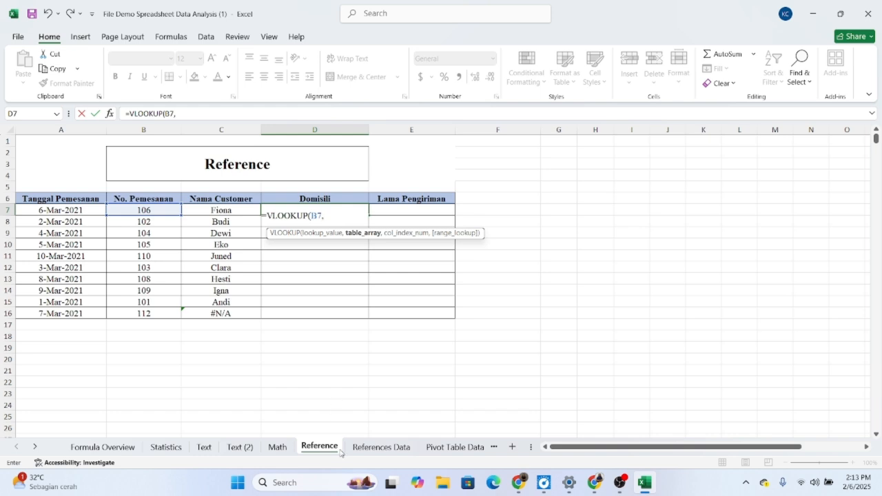
Step: Complete the Domisili formula in D7 as =VLOOKUP(B7,'References Data'!$A$1:$D$11,4,0)
click(360, 448)
drag(47, 141, 310, 258)
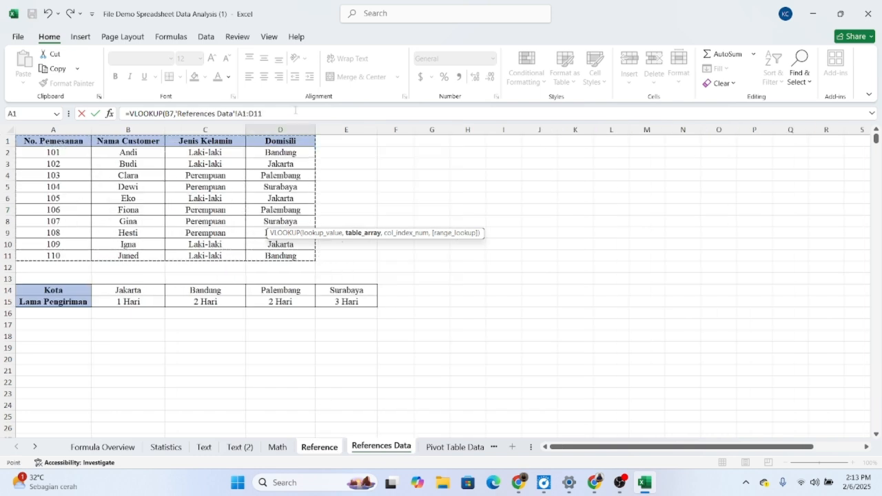
drag(295, 113, 176, 115)
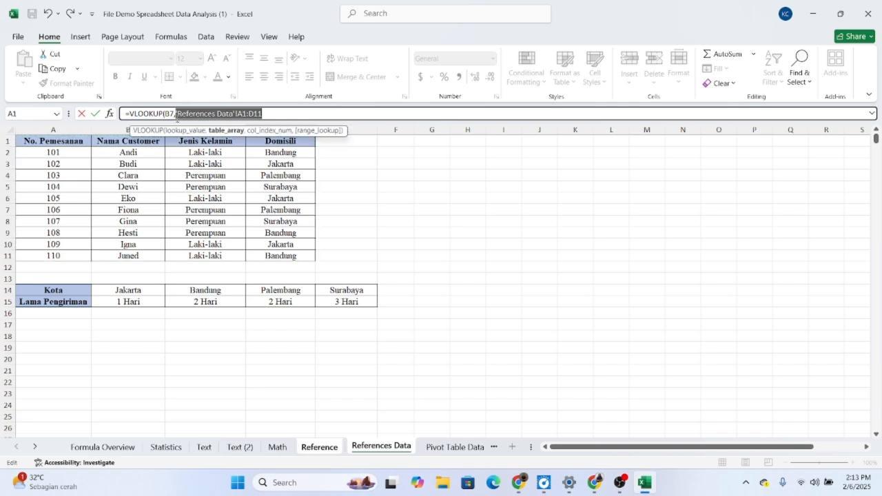
key(F4)
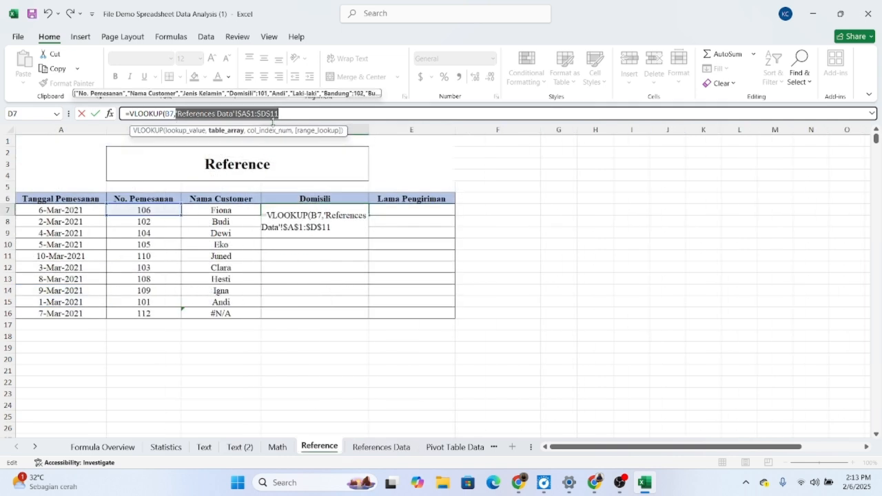
click(280, 115)
text(,)
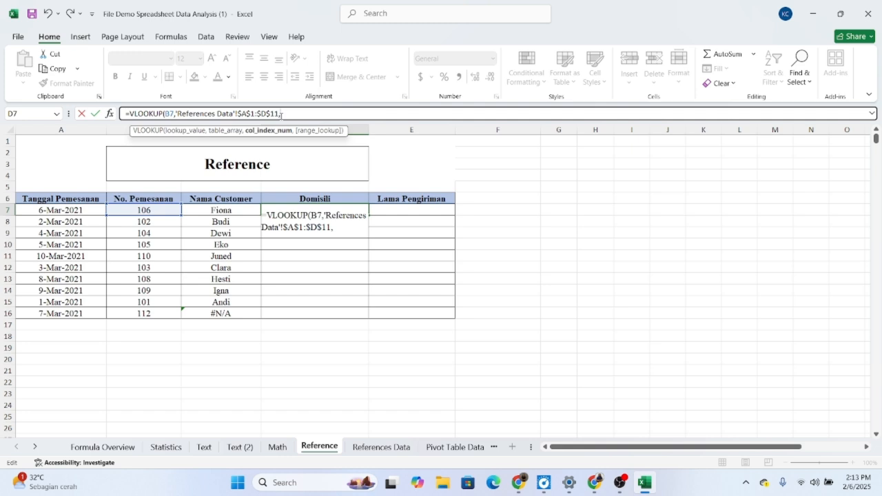
text(4,00)
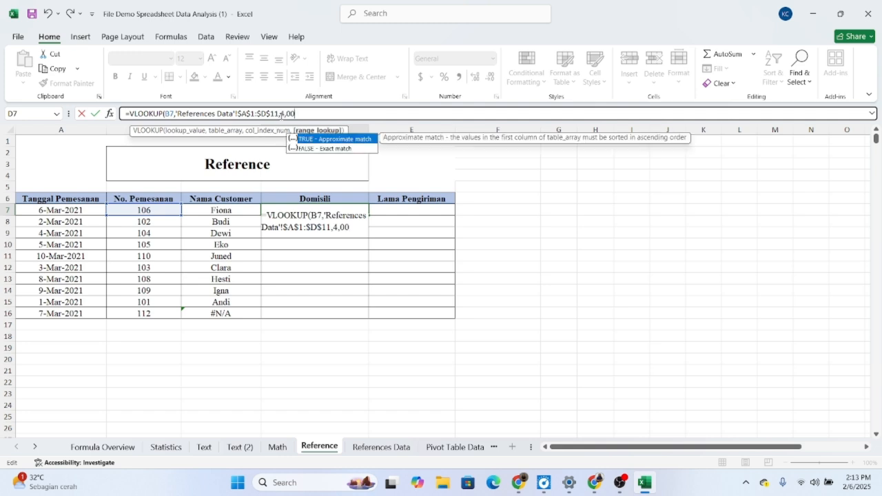
key(BackSpace)
text())
key(Return)
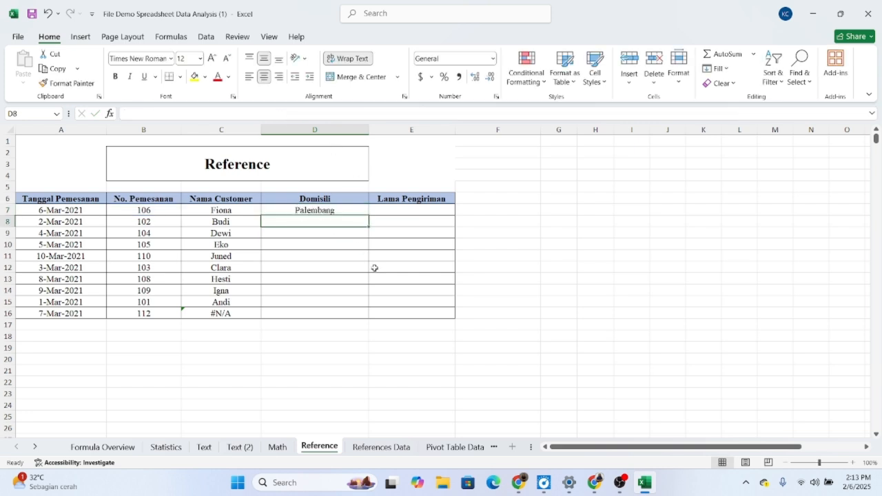
Step: Check the D7 result against the matching row on the References Data sheet and fill the formula down to D16
click(381, 447)
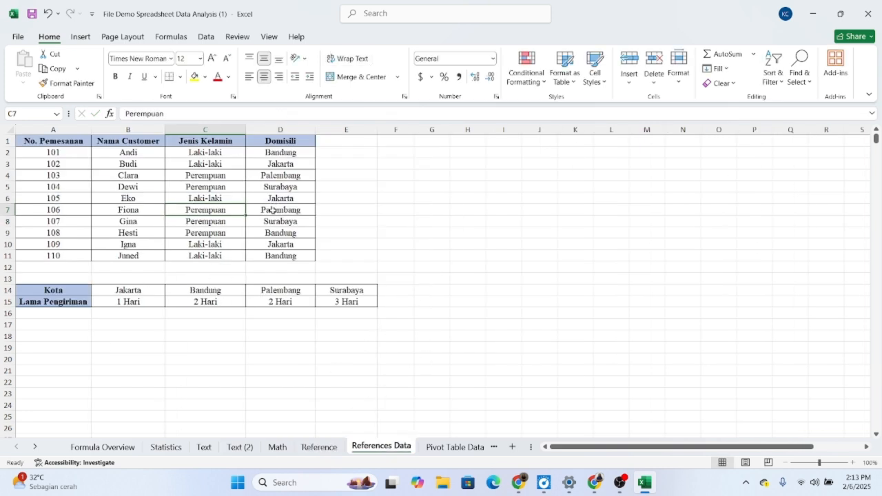
drag(273, 211, 78, 211)
click(320, 447)
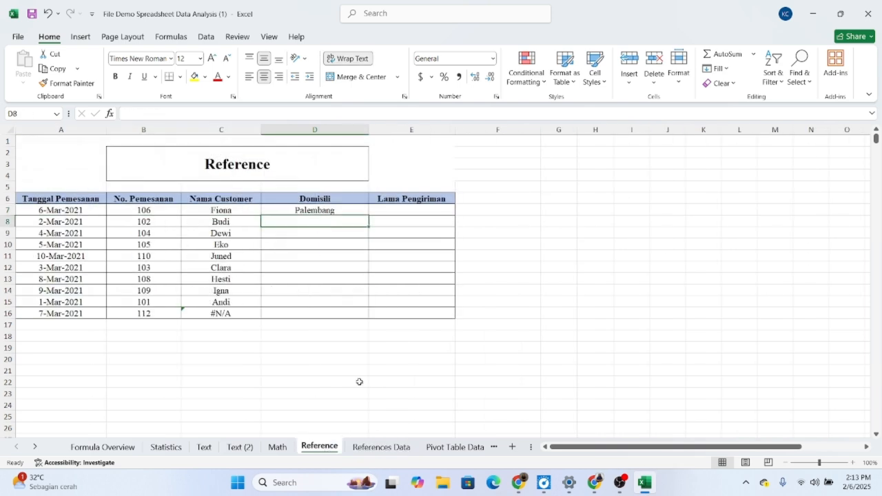
click(346, 209)
drag(370, 215, 356, 311)
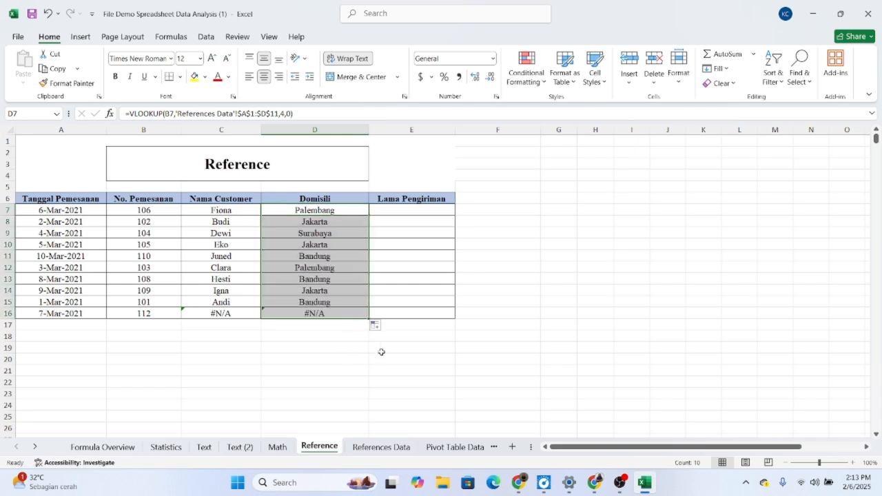
Step: Examine the Kota and Lama Pengiriman table in A14:E15 of the References Data sheet, then return to the Reference sheet
click(418, 214)
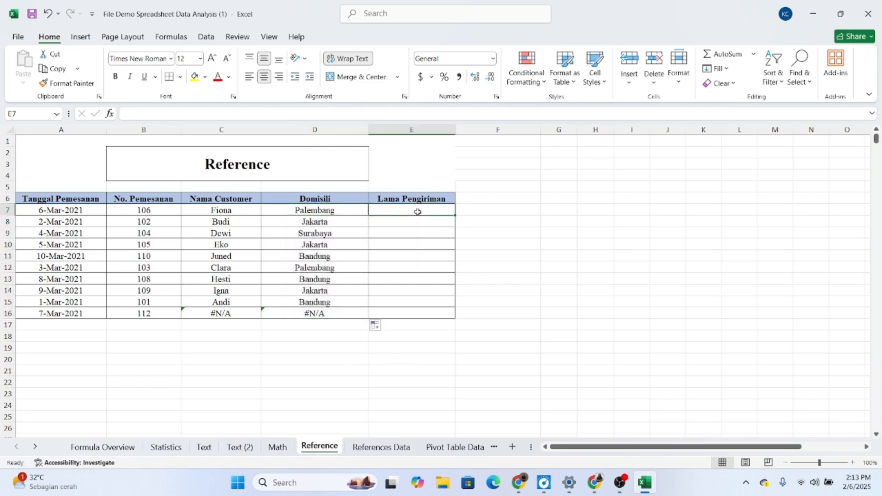
click(389, 448)
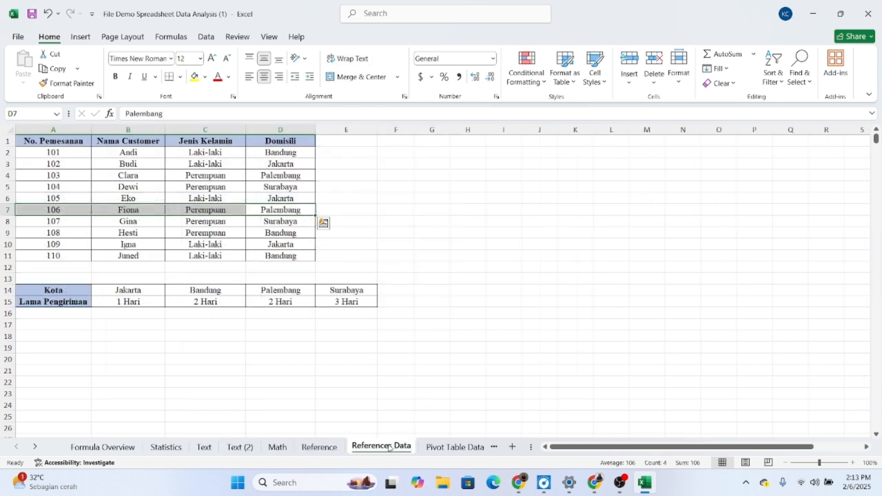
drag(128, 293, 141, 302)
drag(48, 290, 342, 304)
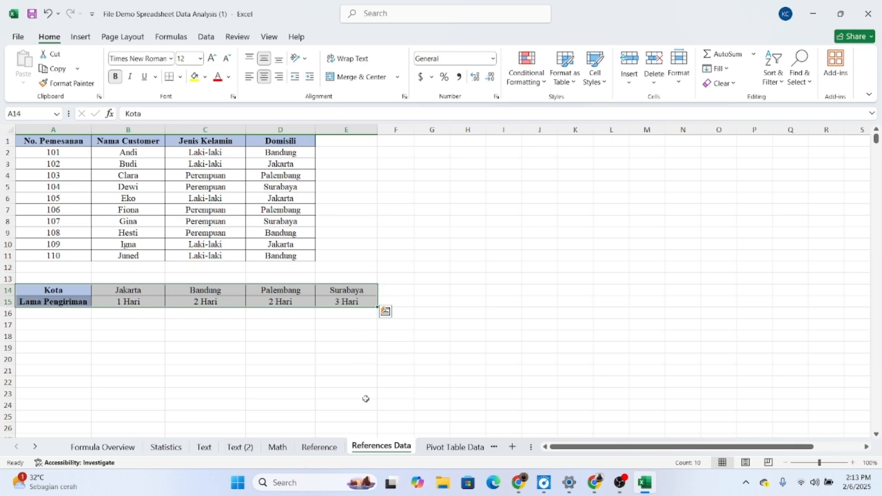
click(334, 347)
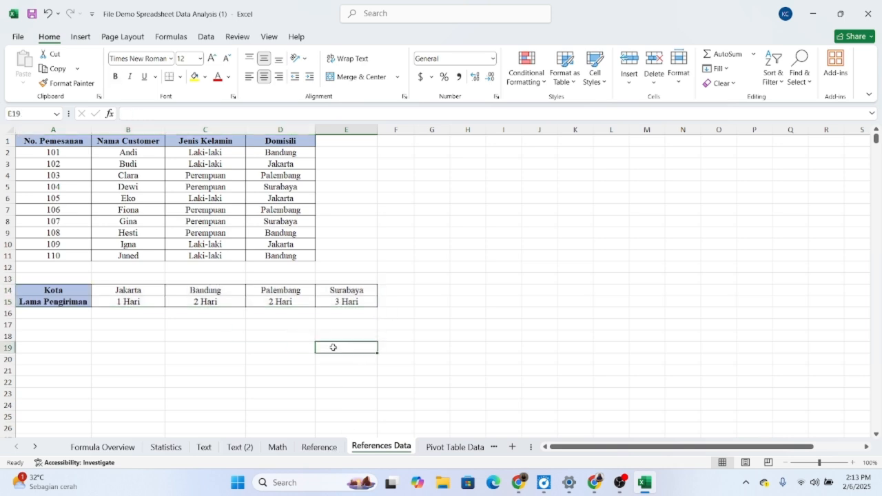
click(319, 447)
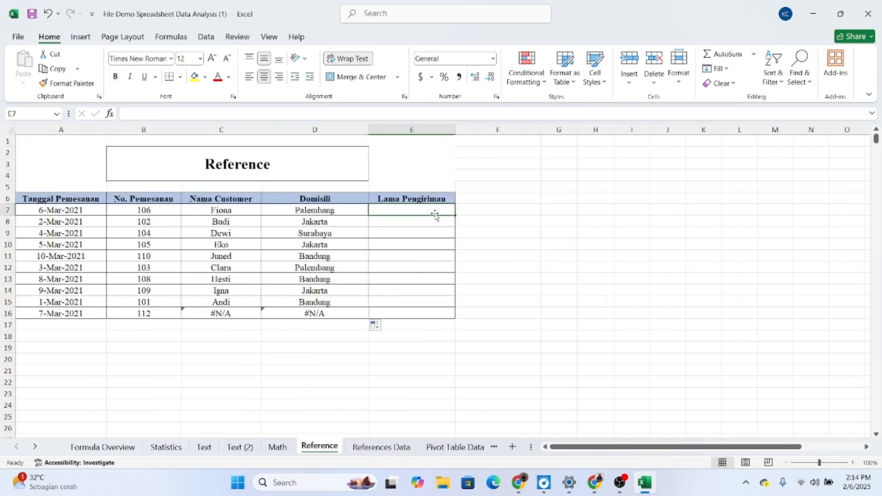
Step: Start an HLOOKUP for Lama Pengiriman in E7 of the Reference sheet with D7 as the lookup value
double_click(425, 208)
text(=HLOO)
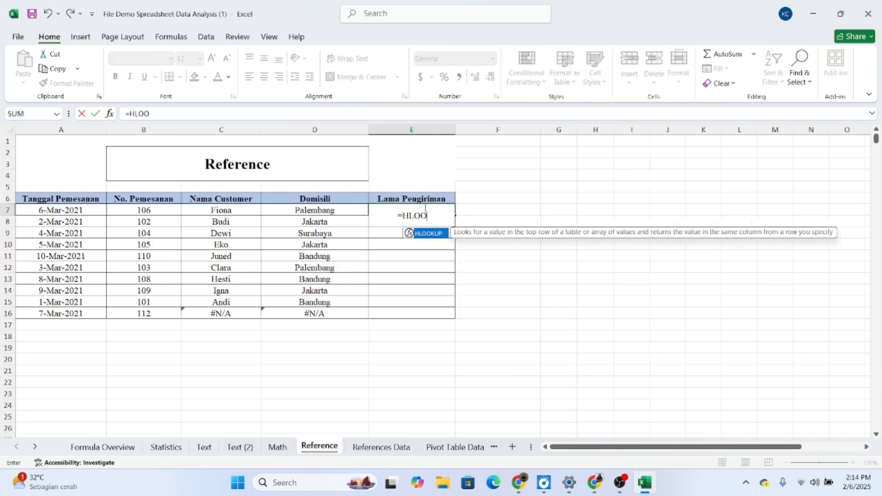
text(KUP()
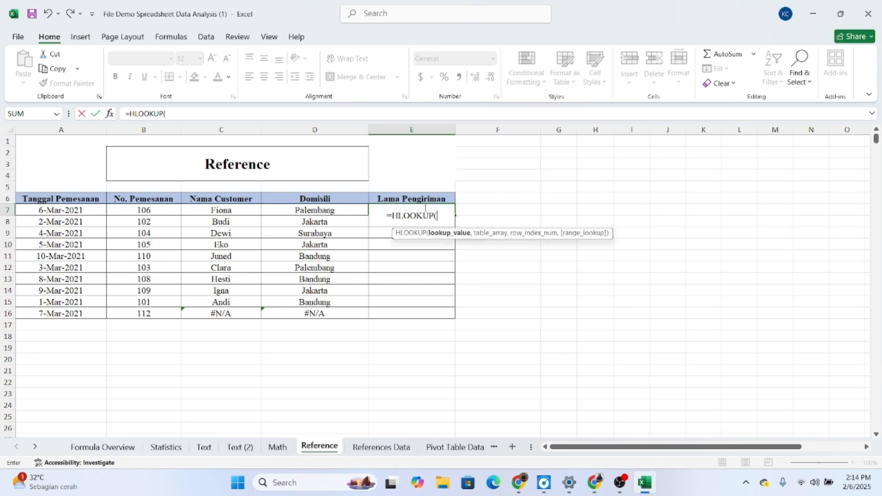
click(330, 210)
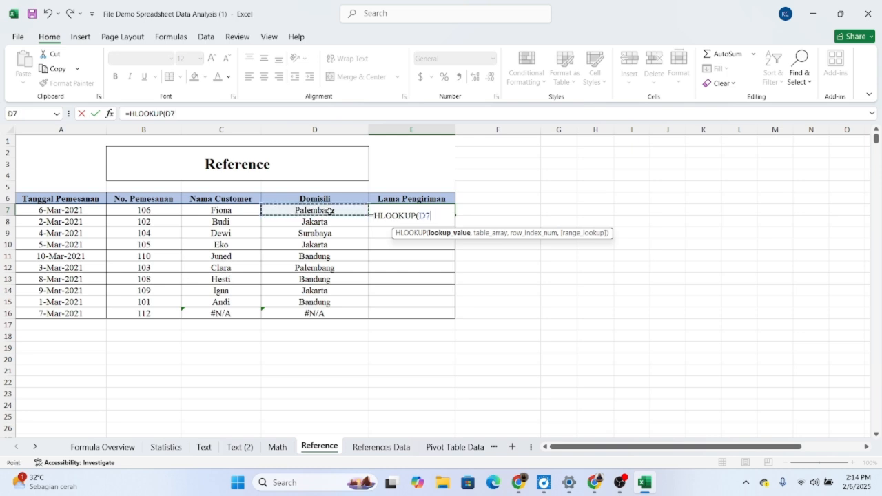
text(,)
Step: Complete the E7 formula as =HLOOKUP(D7,'References Data'!$A$14:$E$15,2,0)
click(381, 446)
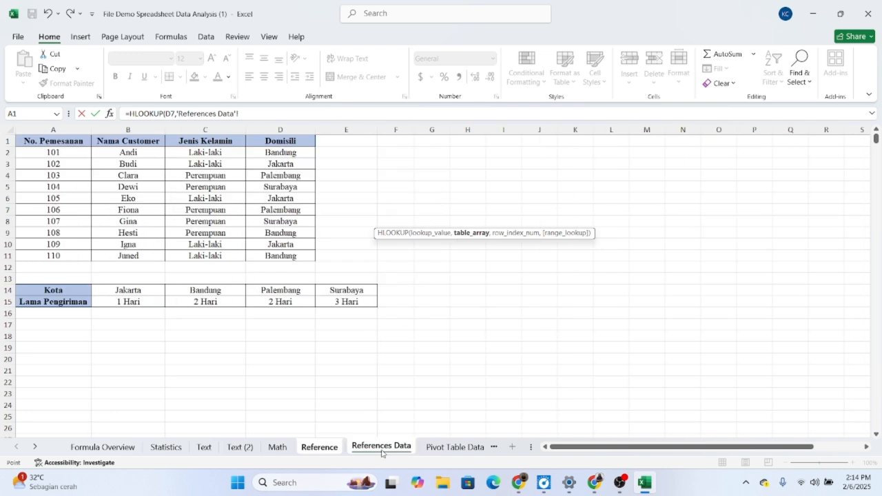
drag(73, 288, 327, 302)
drag(267, 114, 176, 114)
key(F4)
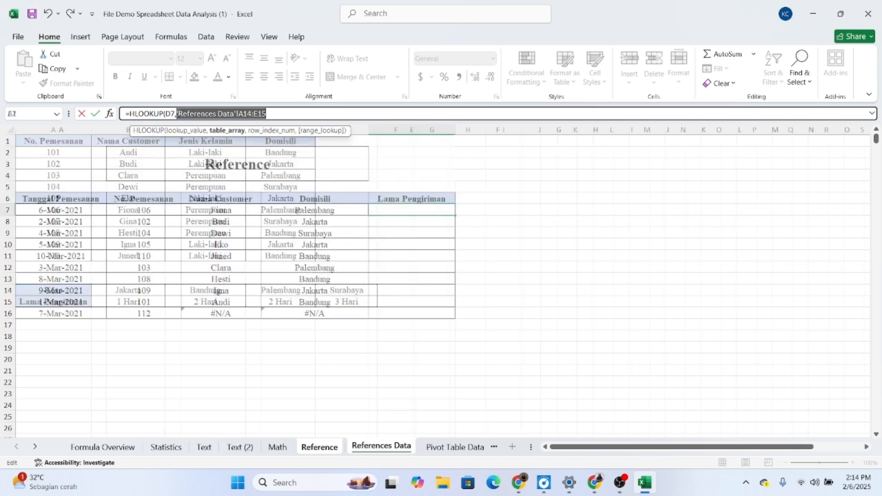
click(300, 115)
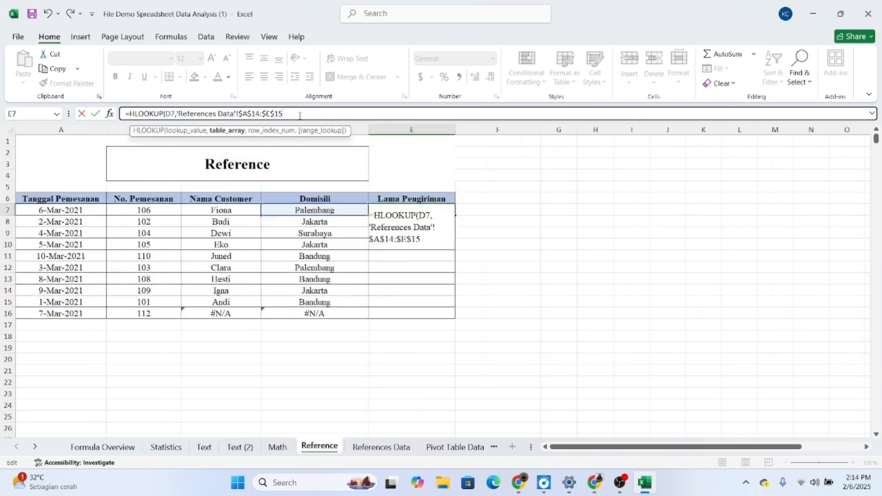
text(,)
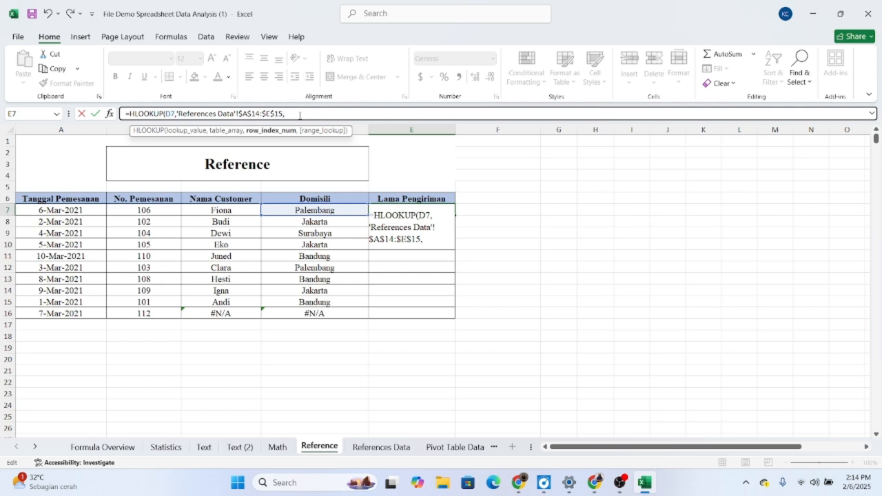
text(2,0)
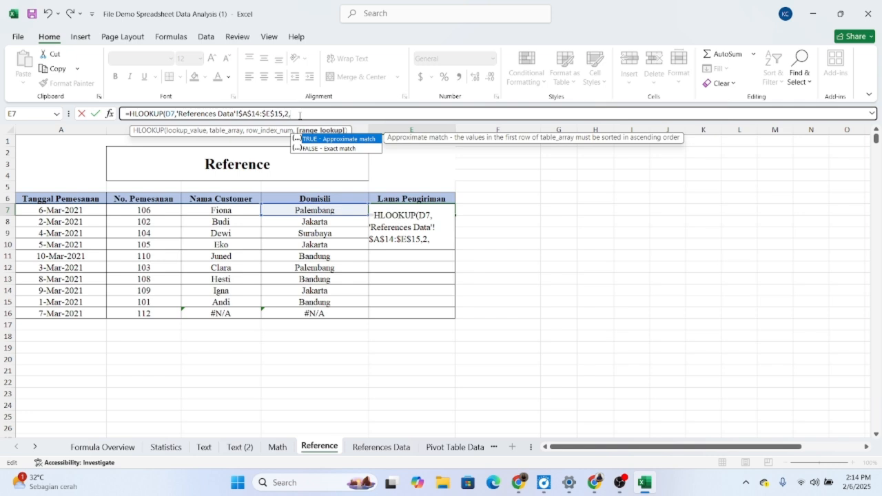
text())
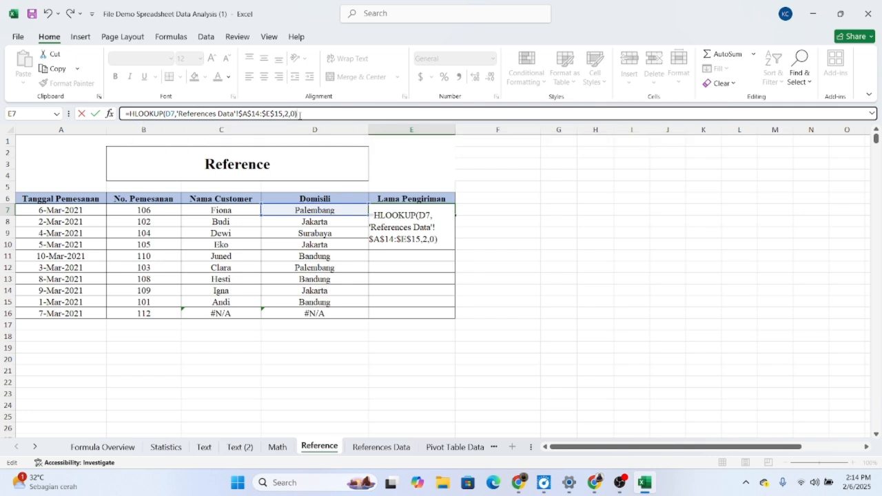
key(Return)
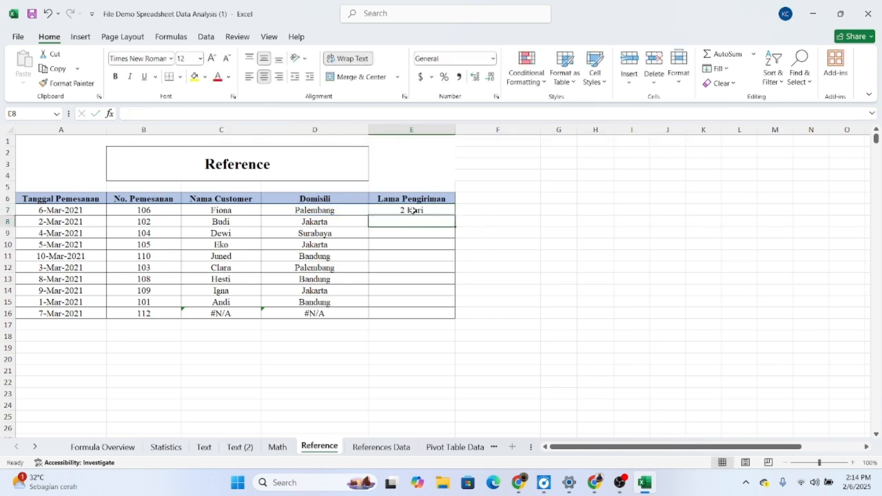
Step: Check the E7 delivery time against the city table on References Data and fill the formula down to E16
click(387, 453)
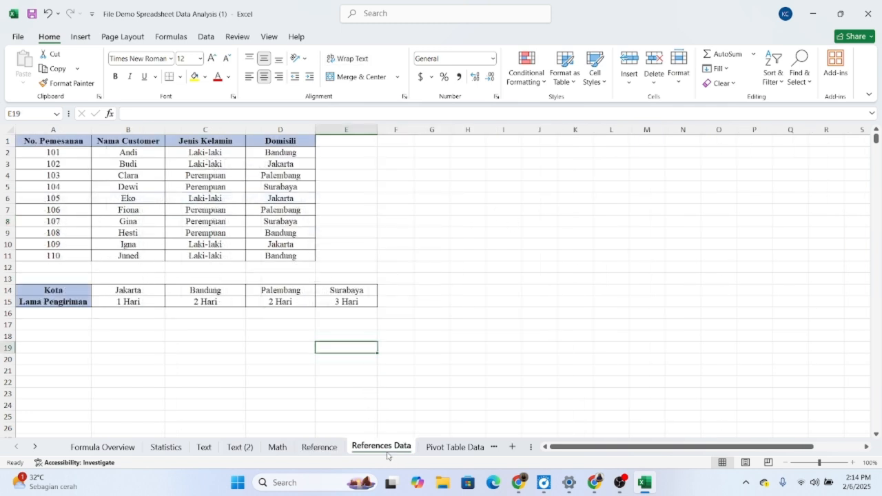
click(285, 302)
click(321, 446)
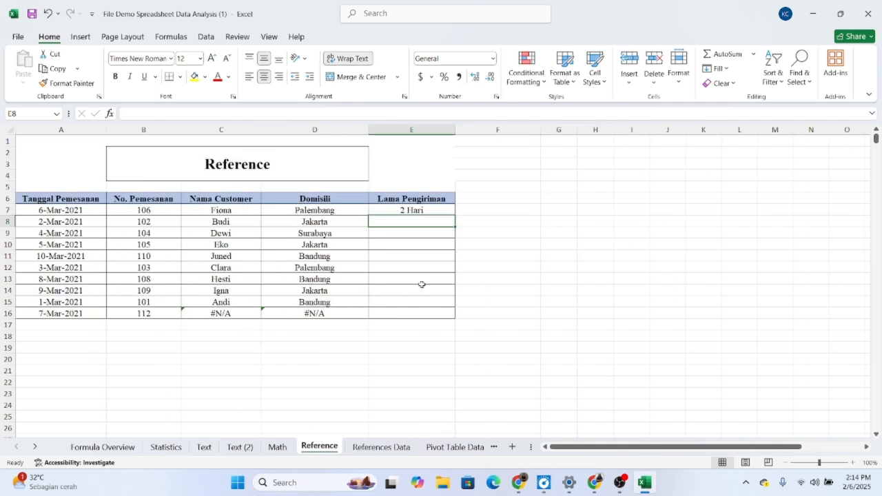
click(437, 211)
drag(455, 216, 451, 319)
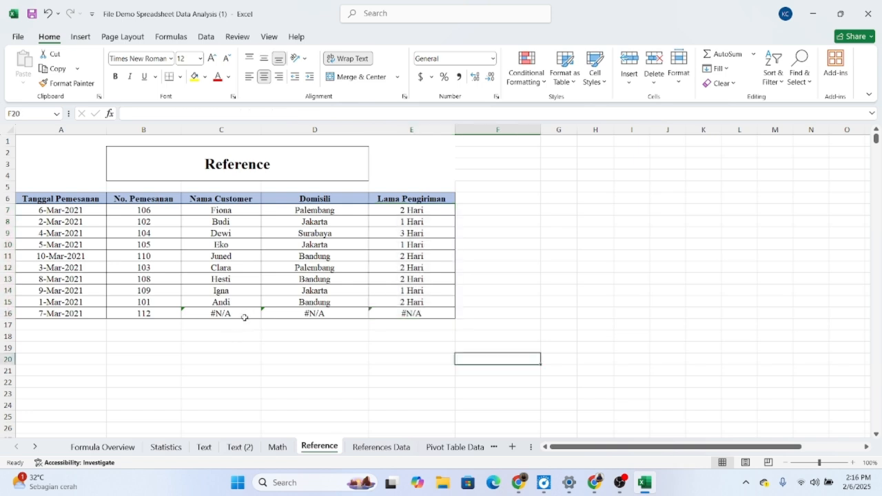
Step: Wrap the VLOOKUP in C7 of the Nama Customer column in an IFERROR function
click(241, 315)
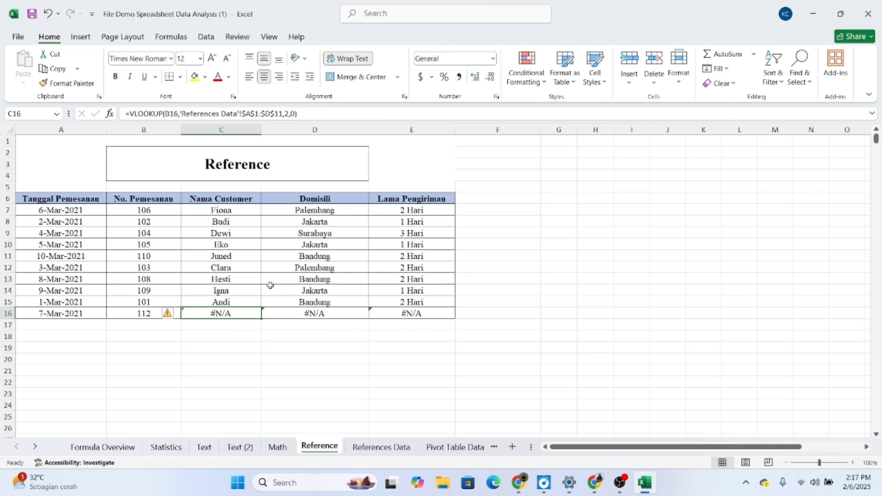
double_click(221, 210)
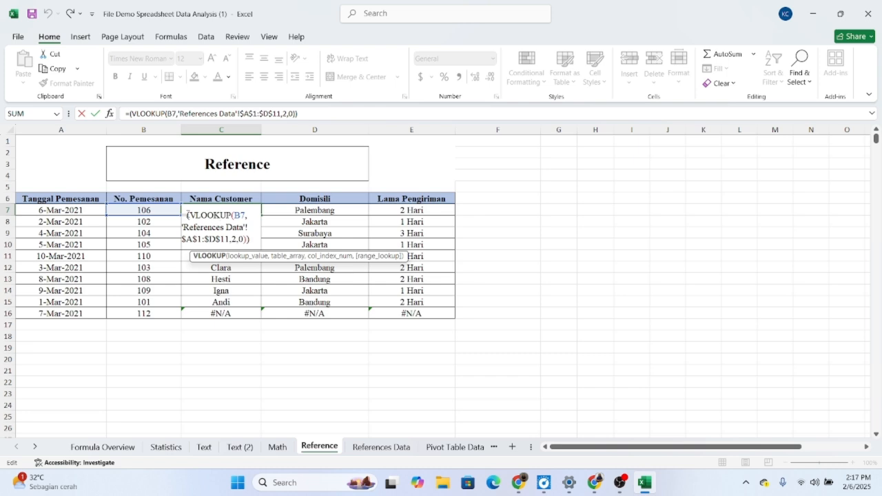
click(187, 215)
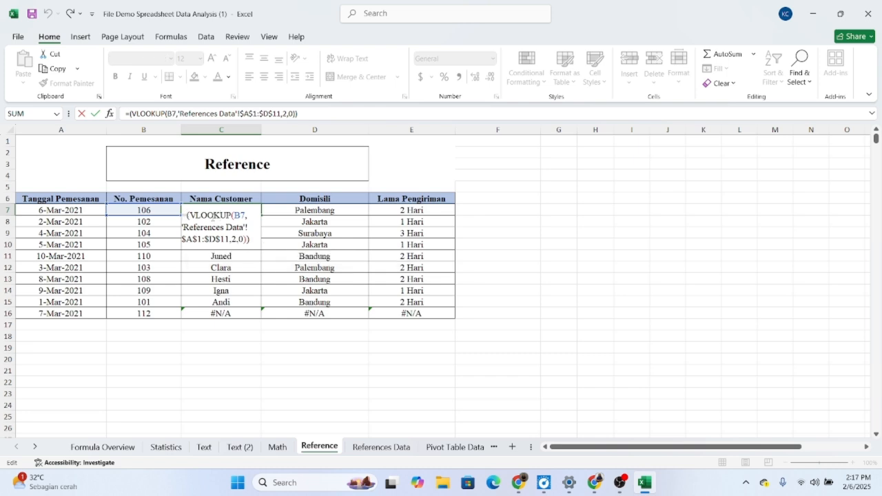
text(if)
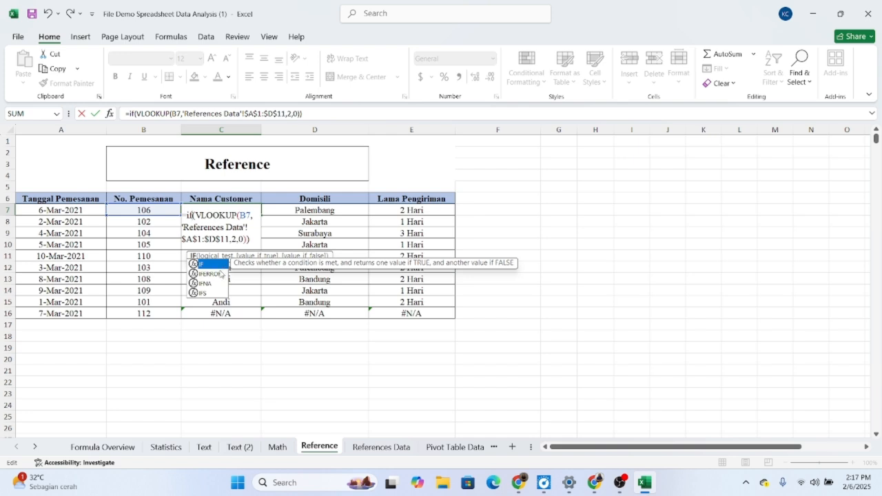
double_click(220, 274)
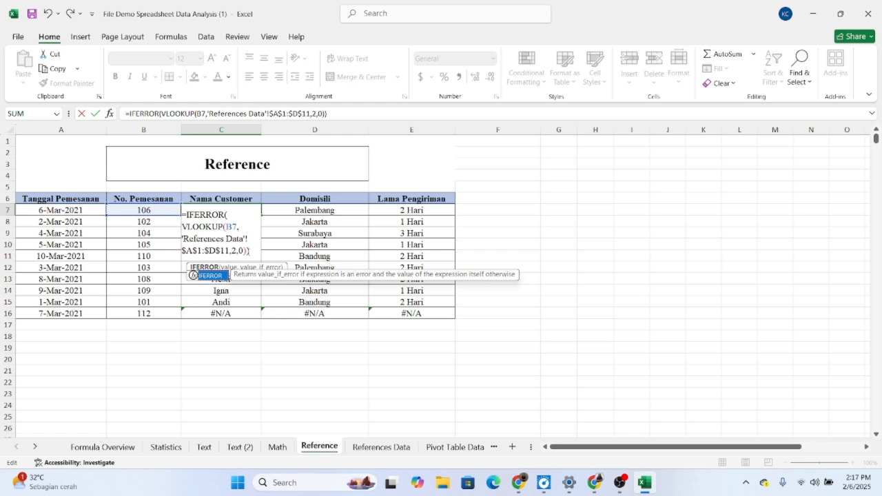
click(246, 251)
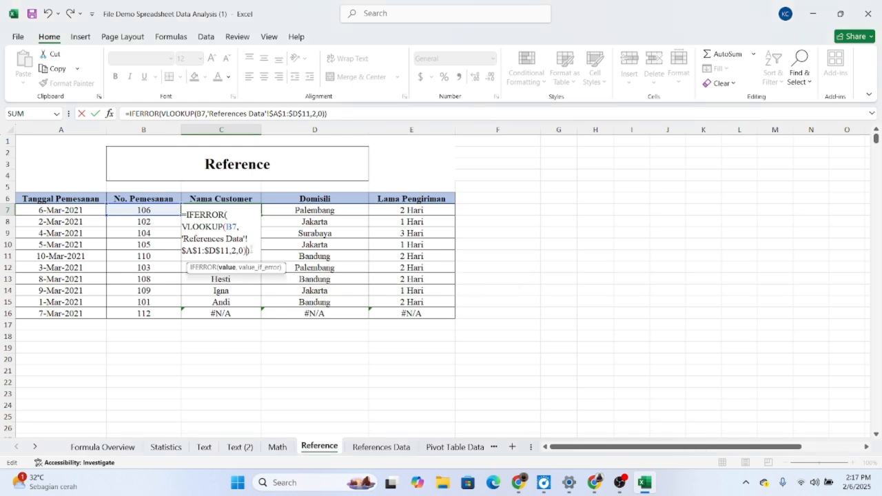
Step: Complete the C7 IFERROR formula with "TIDAK ADA" as the value returned on an error
text(,)
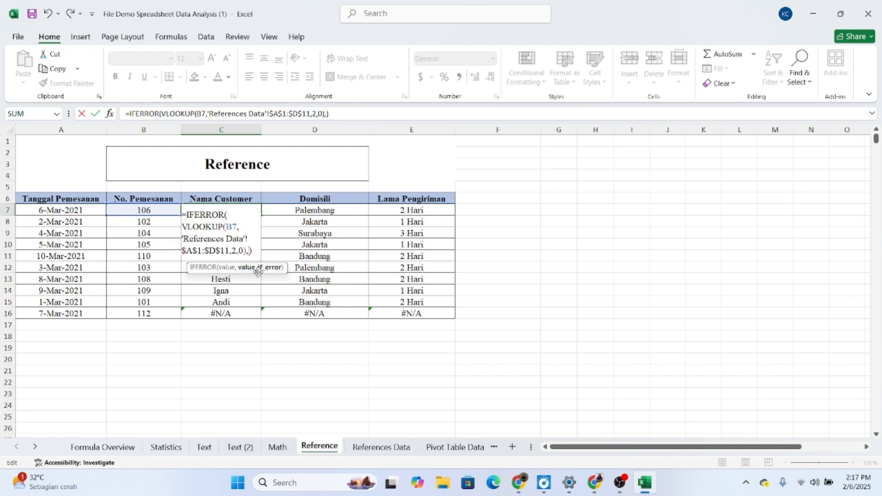
text("tida)
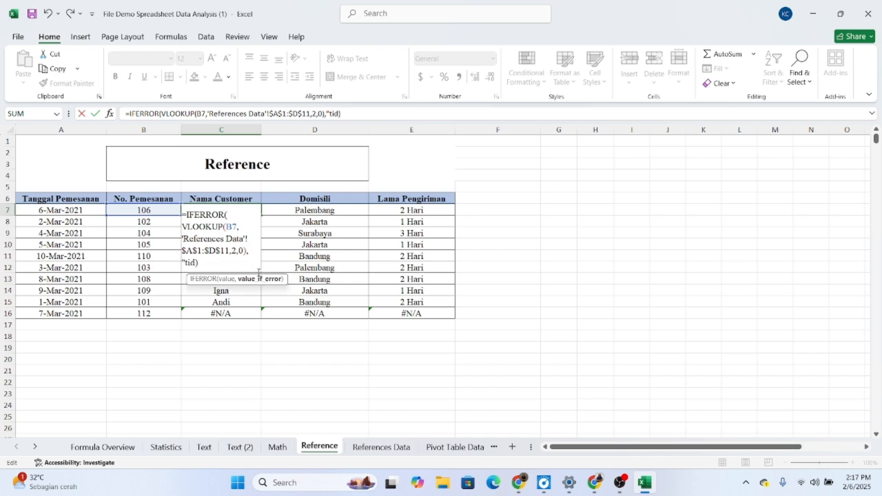
key(BackSpace)
key(BackSpace)
key(BackSpace)
key(BackSpace)
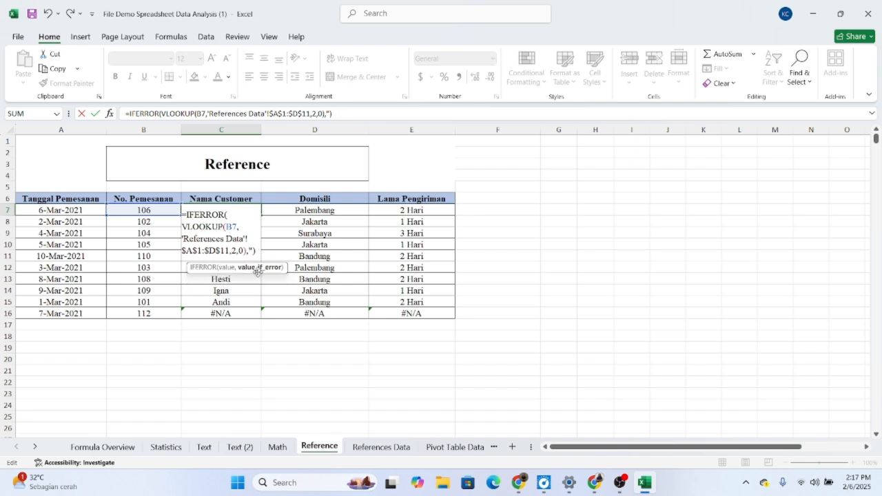
text(TIDAK ADA)
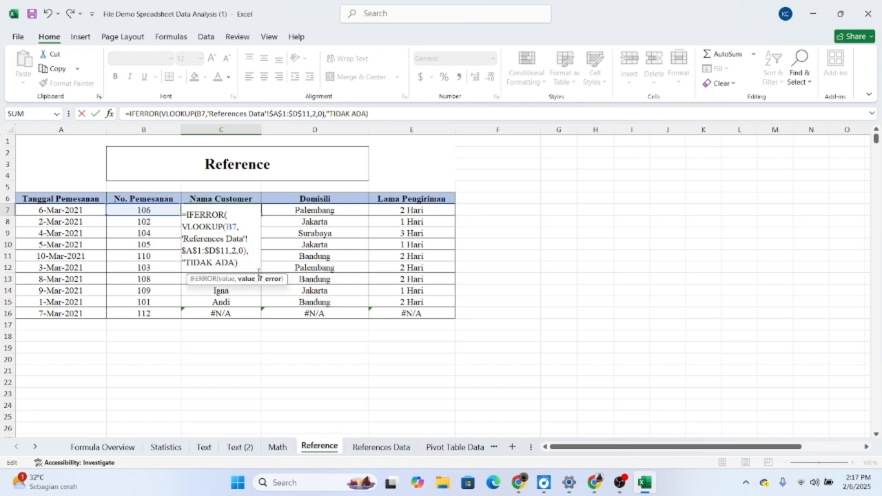
text(")
key(Return)
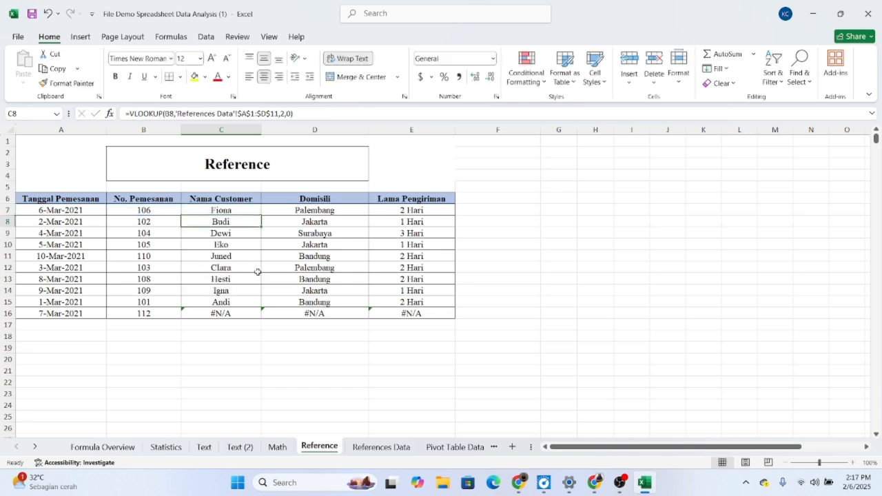
Step: Fill the C7 formula down to C16 and check the formula in the row of order 112
click(246, 213)
drag(260, 216, 257, 316)
click(257, 340)
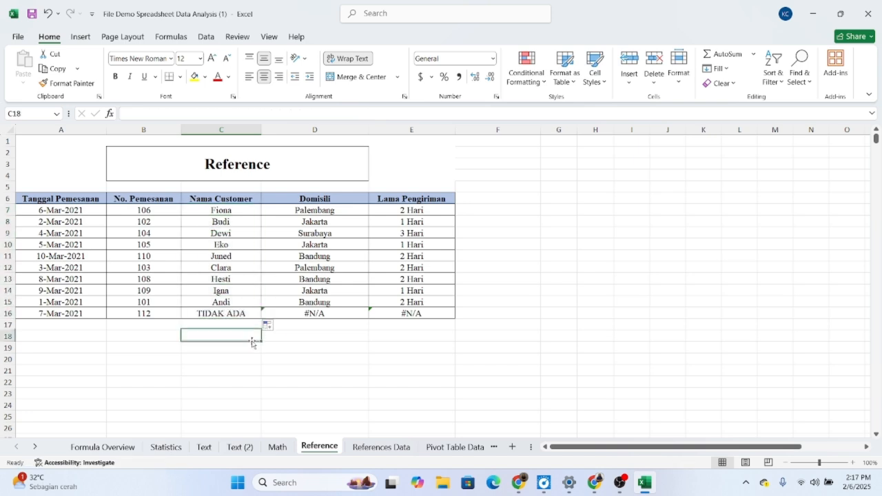
click(221, 315)
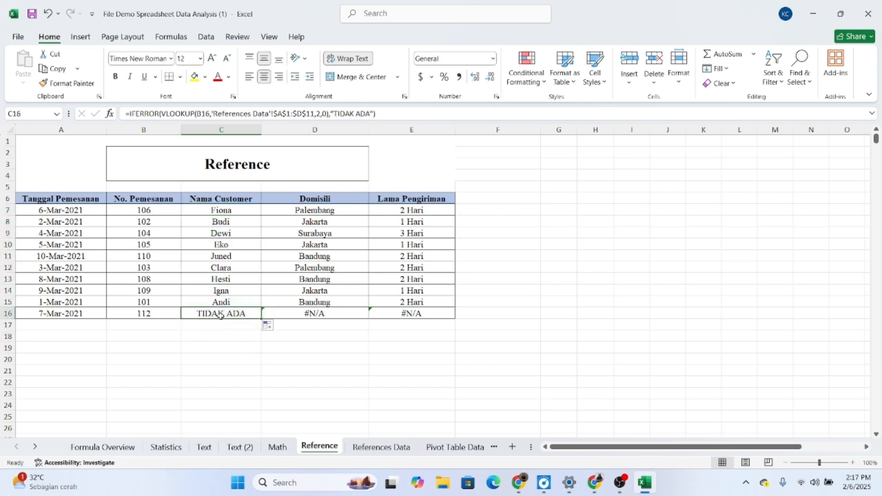
Step: Wrap the Domisili VLOOKUP in D7 in an IFERROR that returns "TIDAK ADA" on an error
double_click(337, 211)
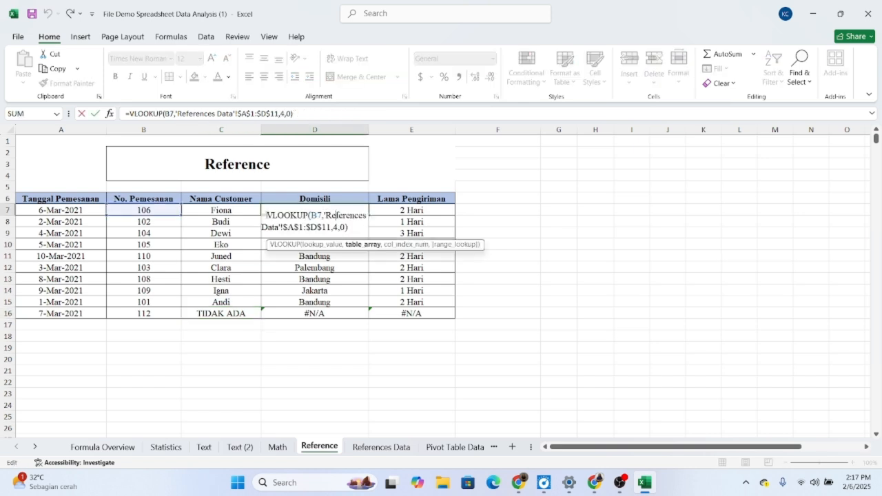
click(267, 215)
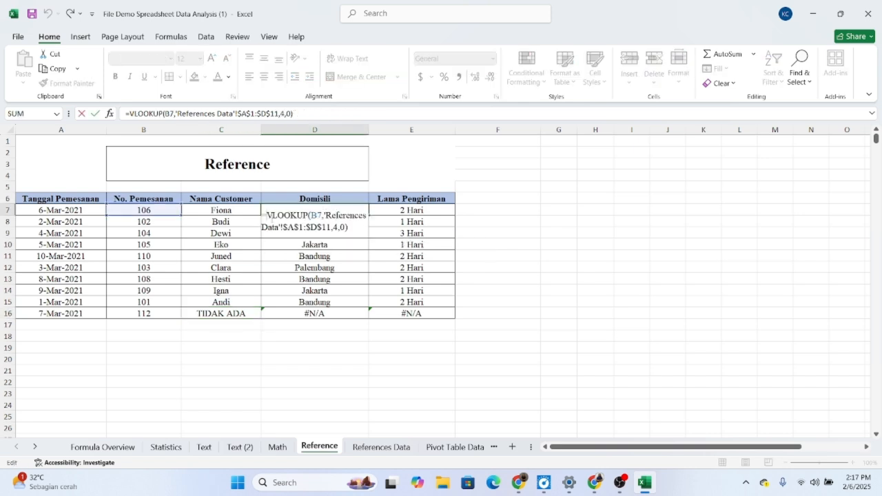
text(IF)
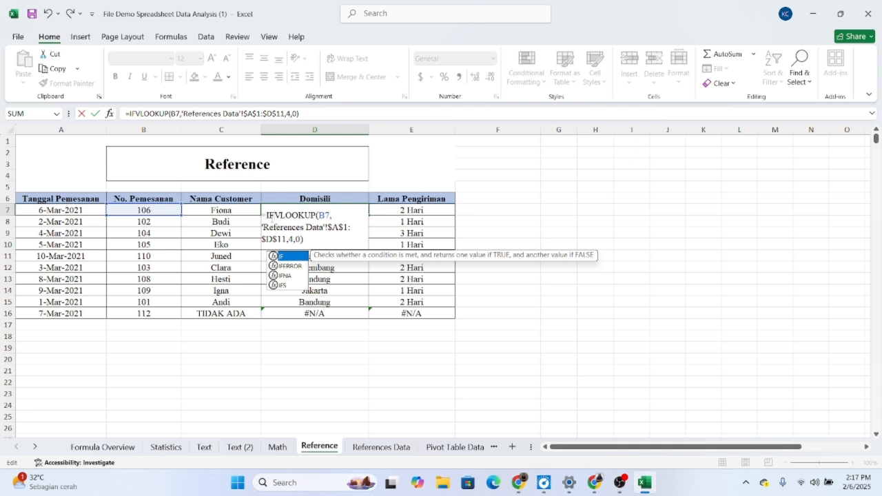
text(ERROE)
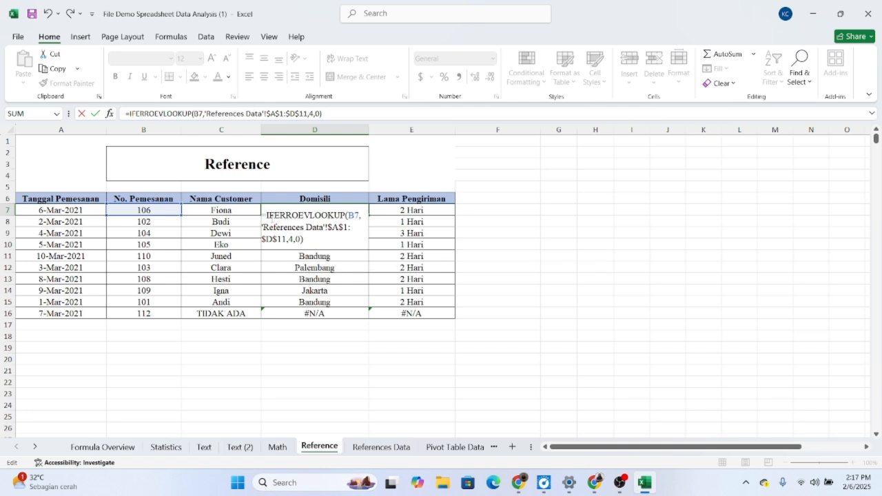
text(()
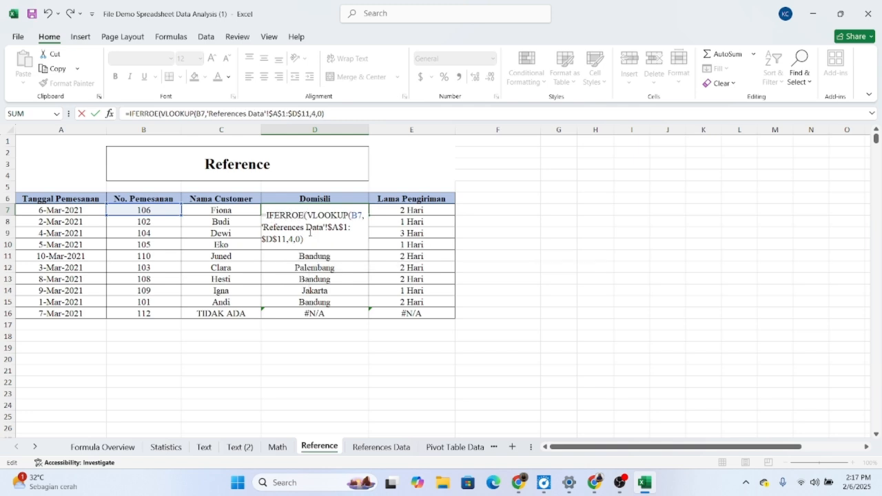
text(,"TIDAK ADA)
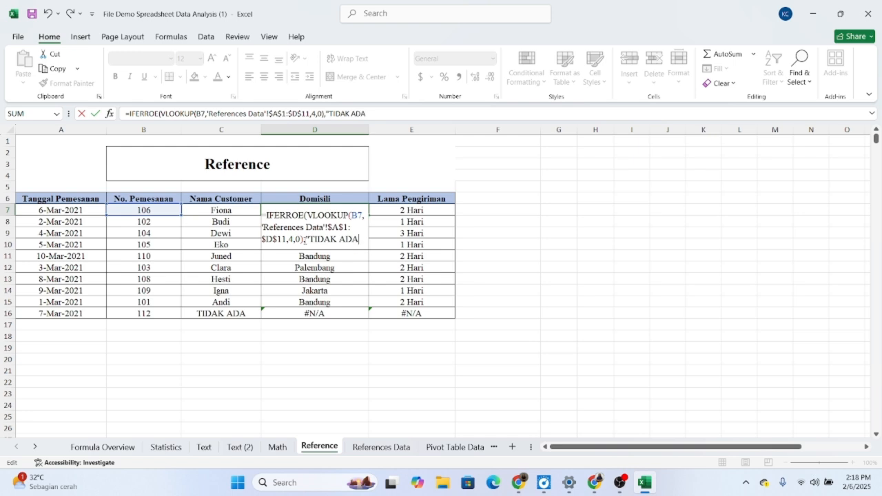
text("))
key(Return)
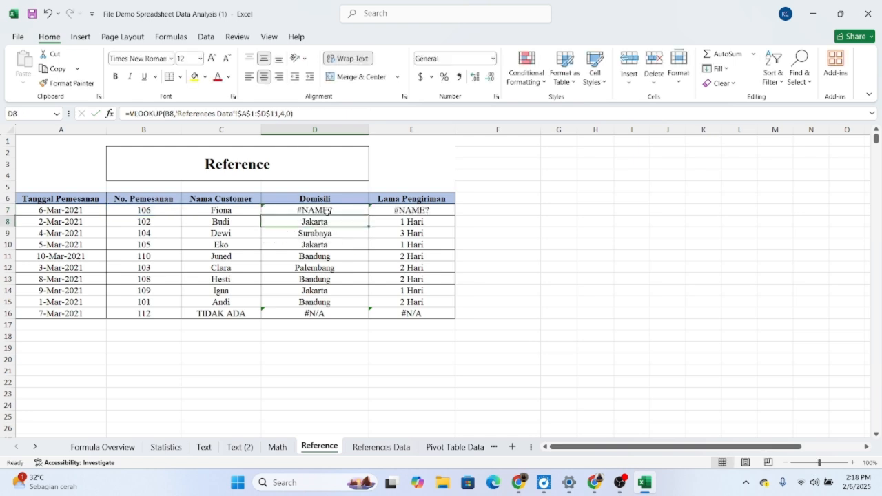
Step: Correct the misspelled function name in the D7 formula to IFERROR
double_click(328, 213)
click(304, 215)
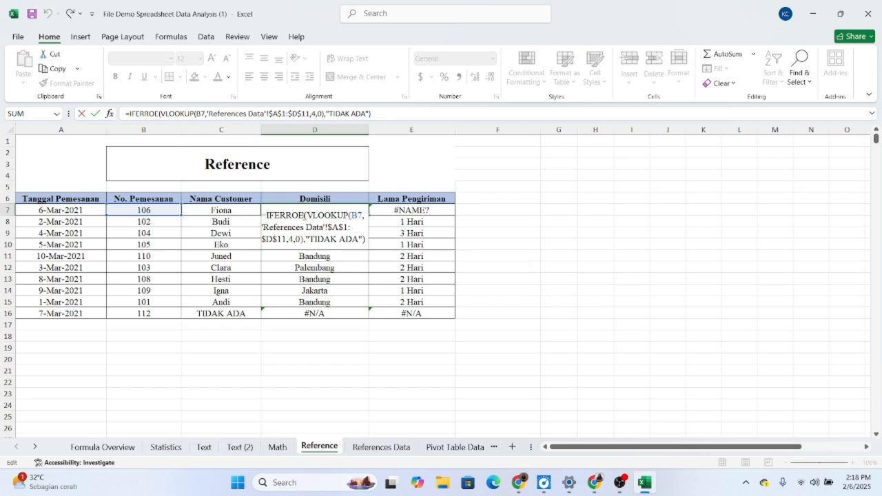
key(BackSpace)
text(R)
key(Return)
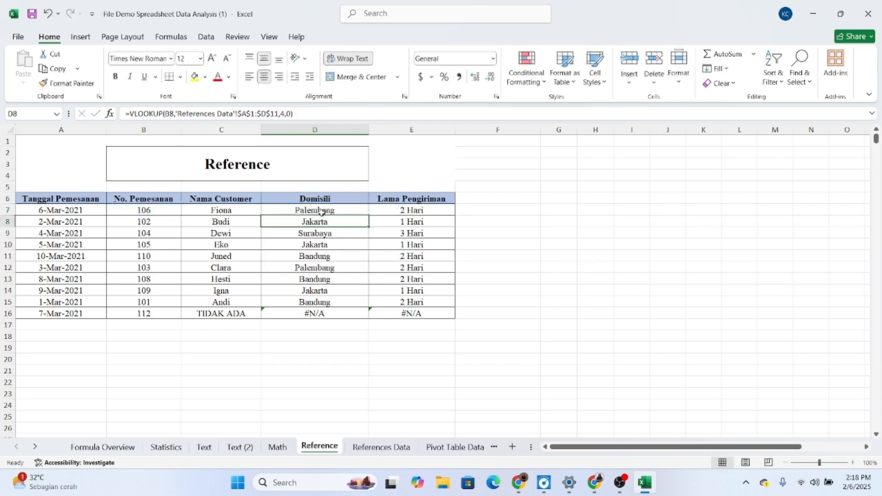
Step: Fill the D7 IFERROR formula down the Domisili column to D16
click(321, 212)
drag(371, 216, 348, 316)
click(317, 334)
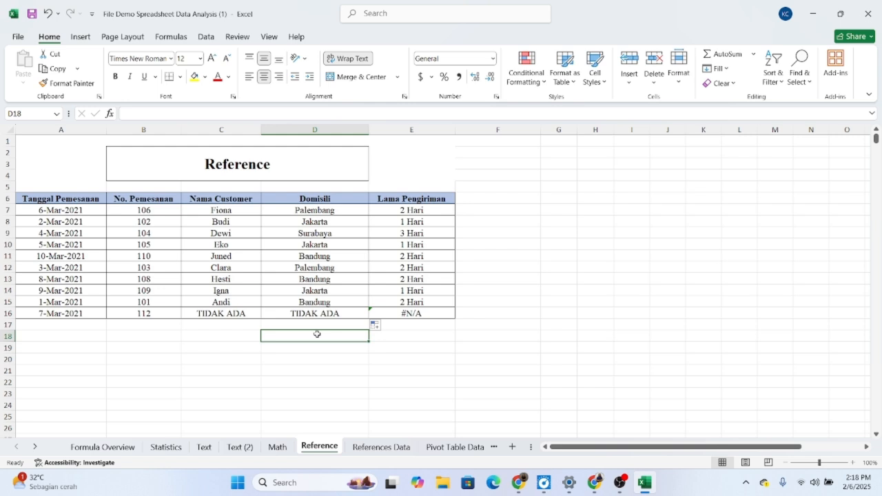
Step: Examine the list of formulas and their categories on the Formula Overview sheet
click(121, 452)
scroll(160, 338, down, 1)
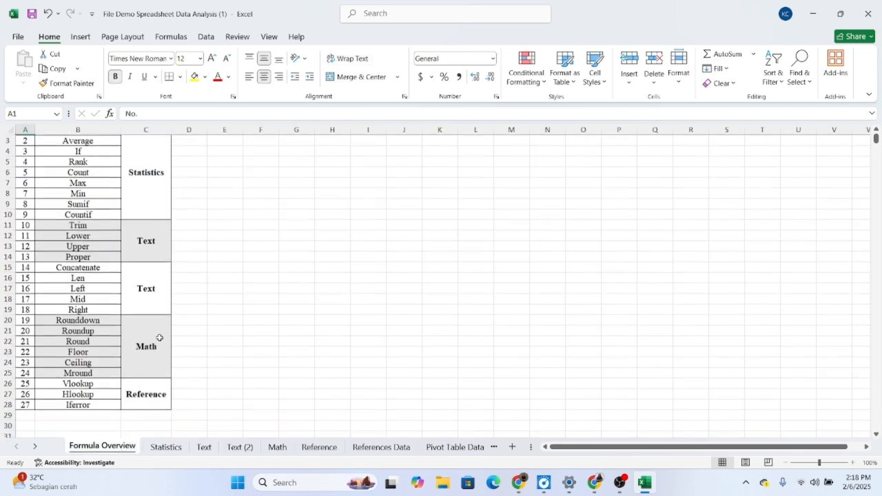
scroll(159, 338, up, 1)
scroll(159, 338, down, 1)
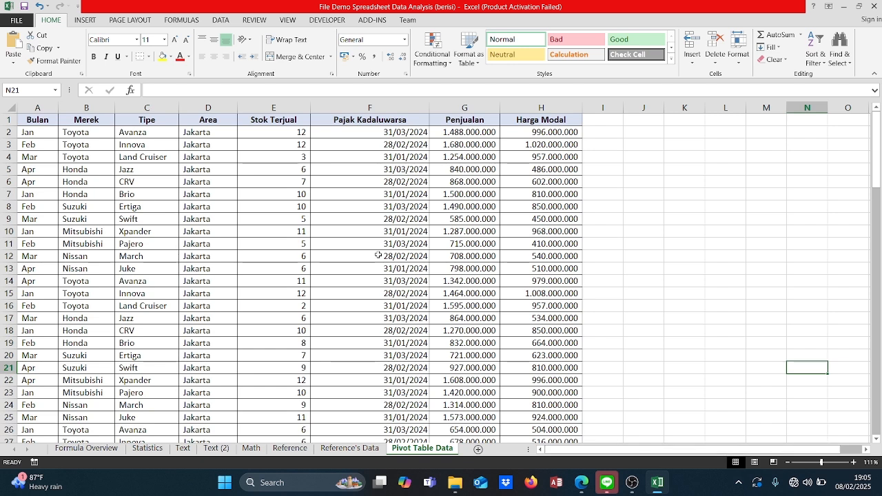
Step: Start a PivotTable on the Pivot Table Data sheet with A1:H109 as its source range
click(86, 21)
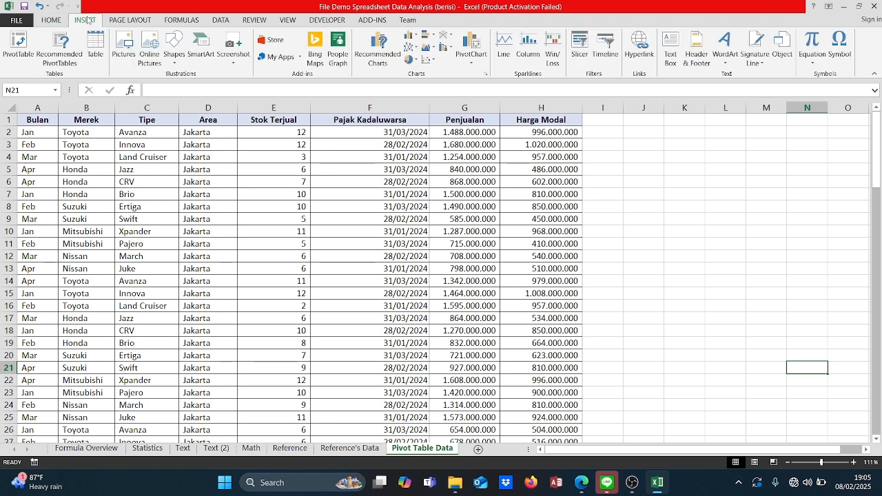
click(19, 42)
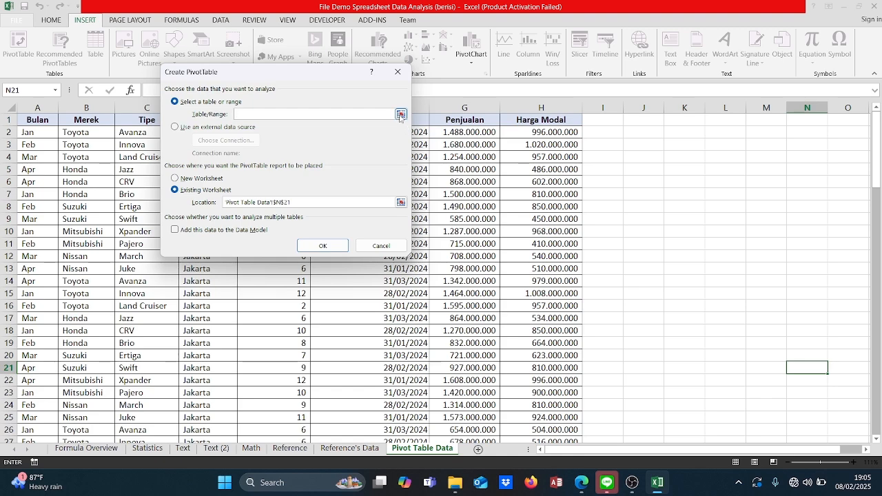
drag(328, 76, 737, 111)
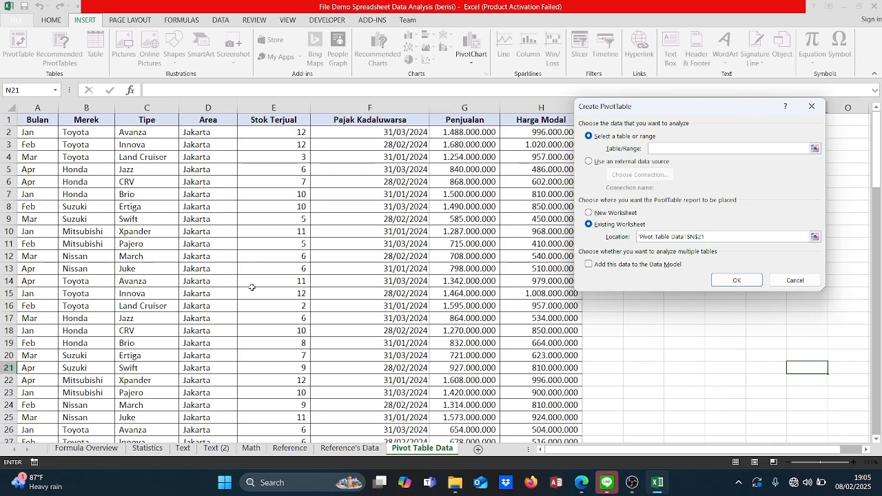
scroll(252, 287, down, 8)
scroll(252, 287, down, 20)
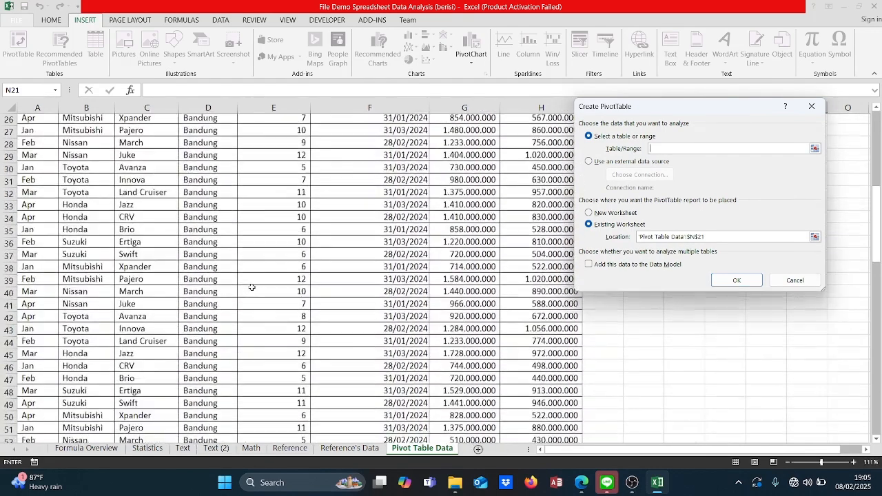
scroll(253, 286, up, 20)
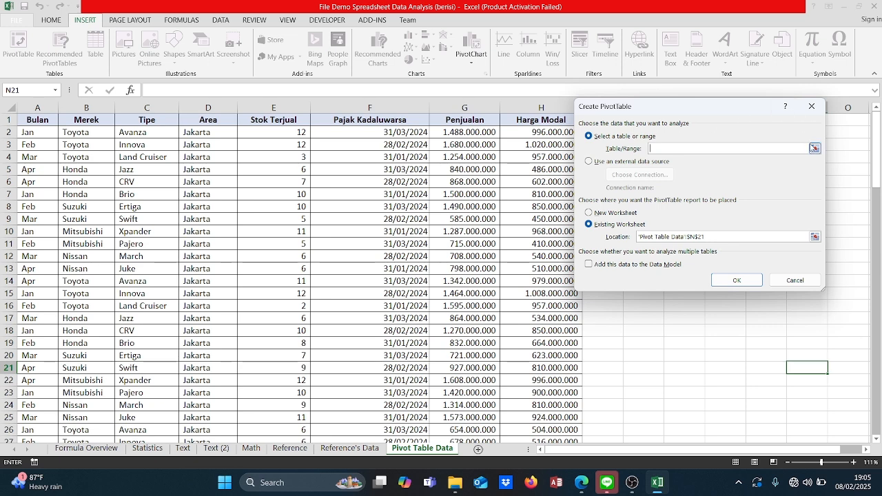
click(814, 149)
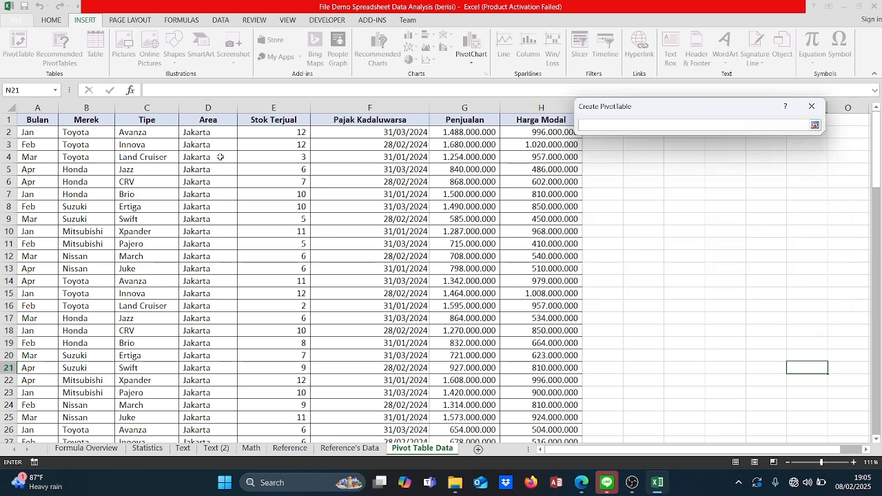
click(34, 122)
drag(35, 122, 519, 401)
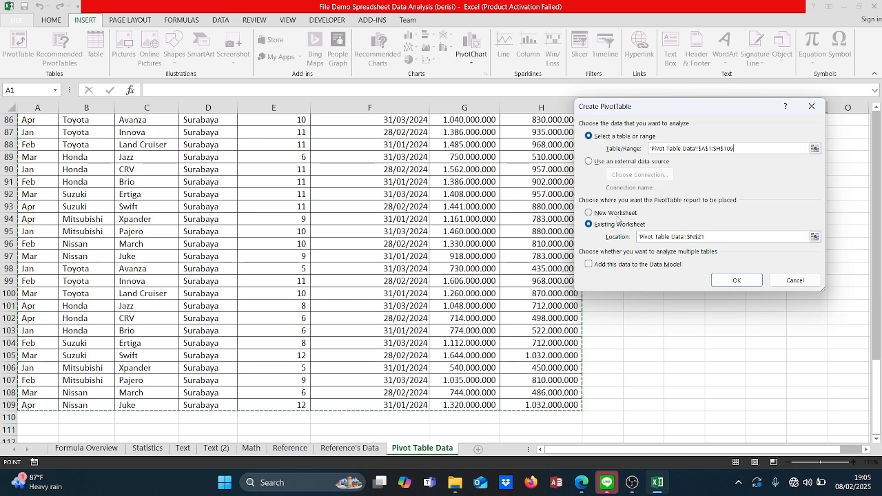
Step: Create the PivotTable from the A1:H109 car sales data in a new worksheet
click(618, 216)
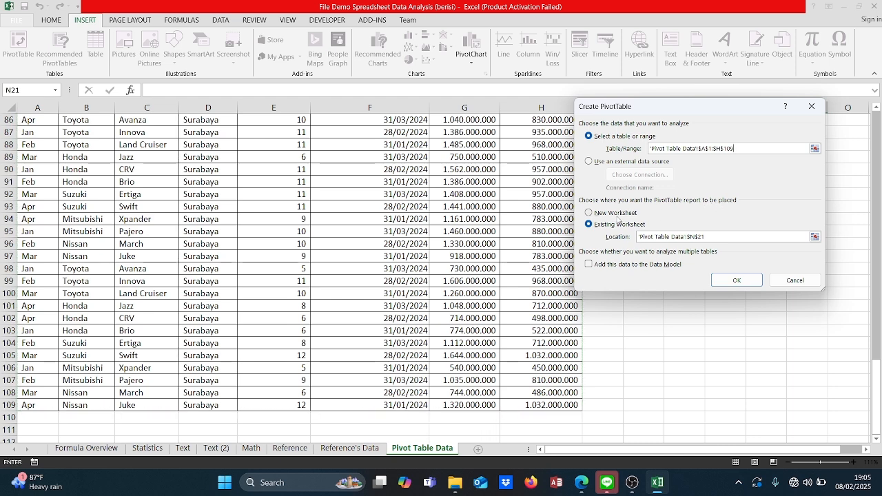
click(597, 215)
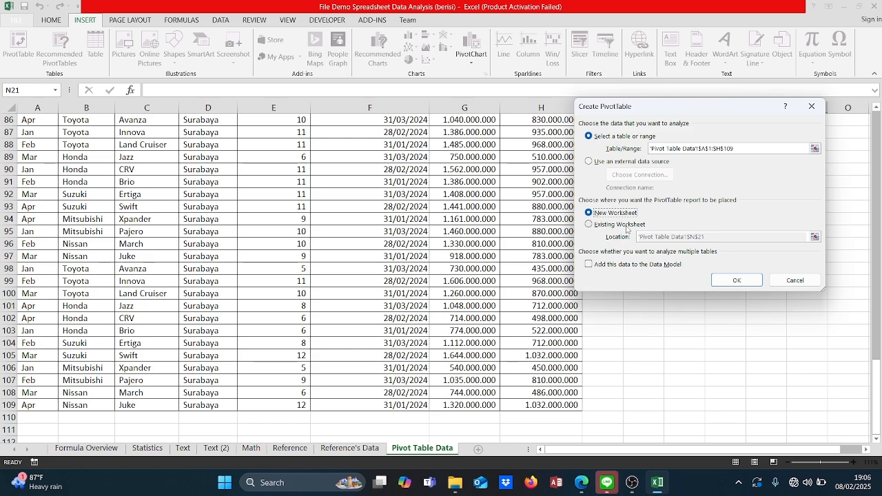
click(627, 226)
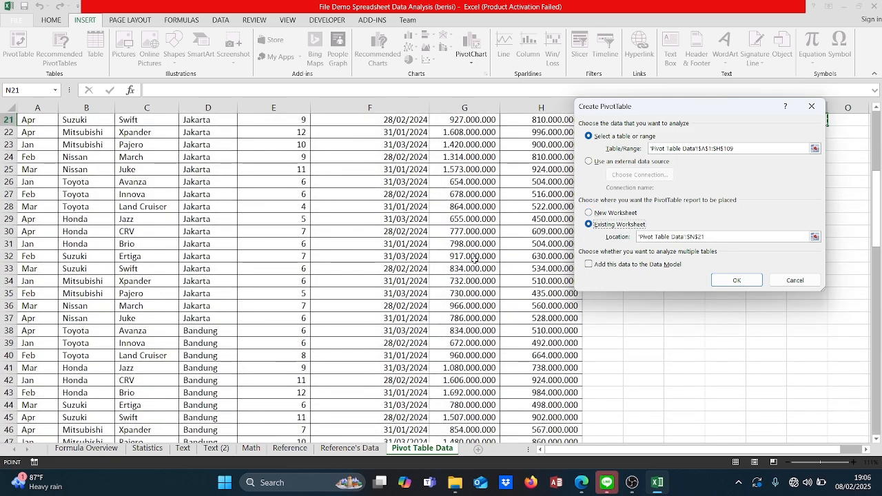
scroll(475, 260, up, 7)
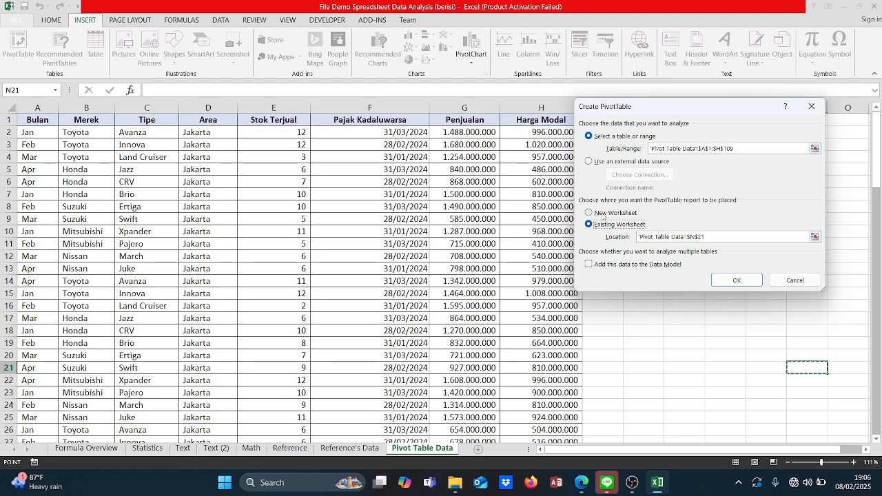
click(601, 213)
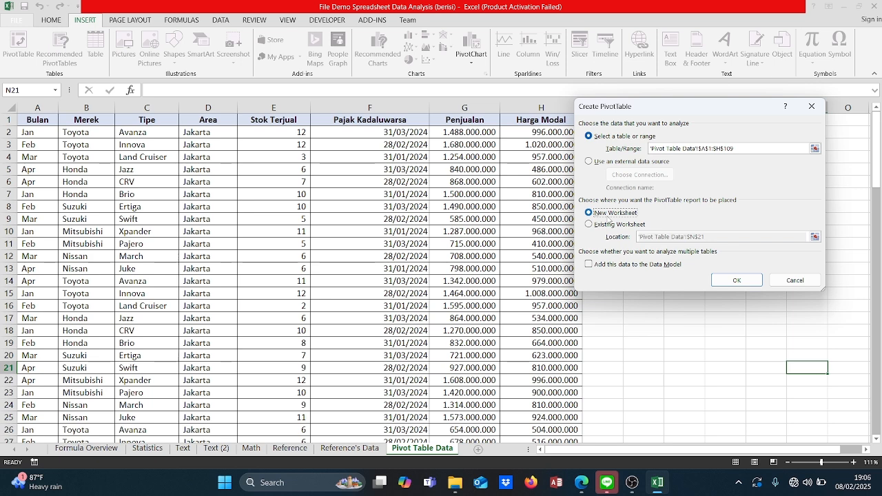
click(744, 280)
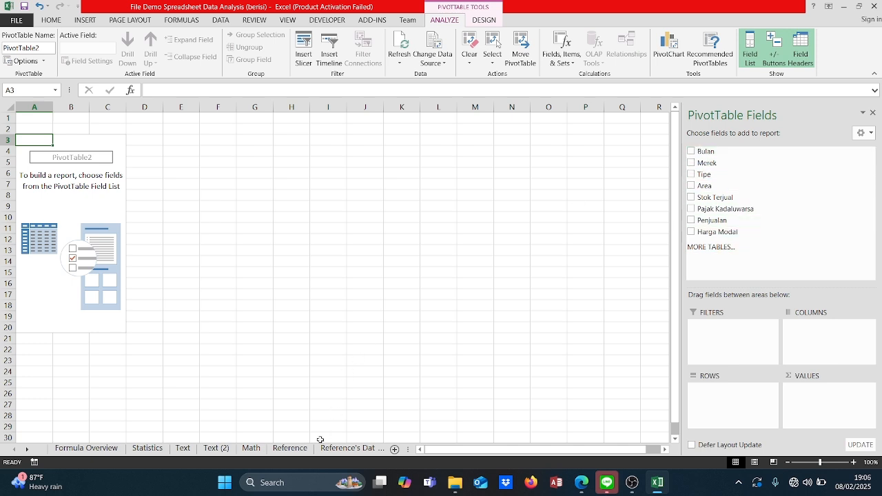
Step: On Sheet1, summarize Penjualan as the PivotTable values, with Merek and then Tipe as row fields
click(365, 450)
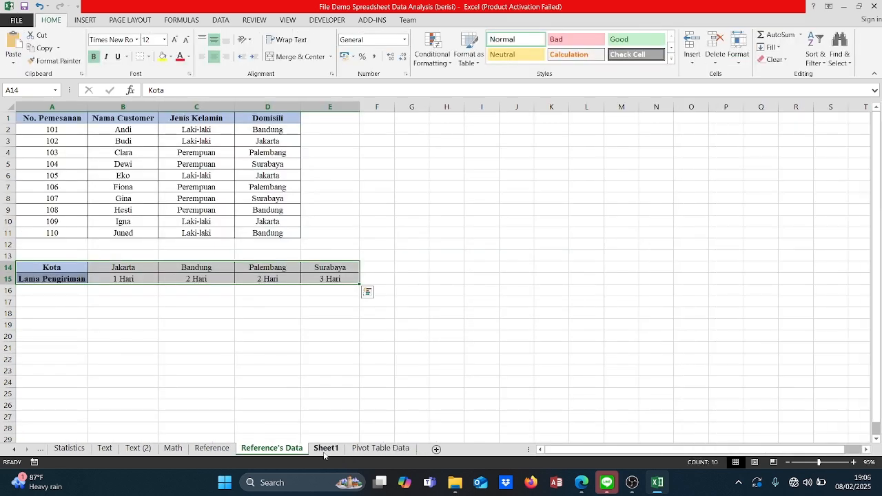
click(365, 449)
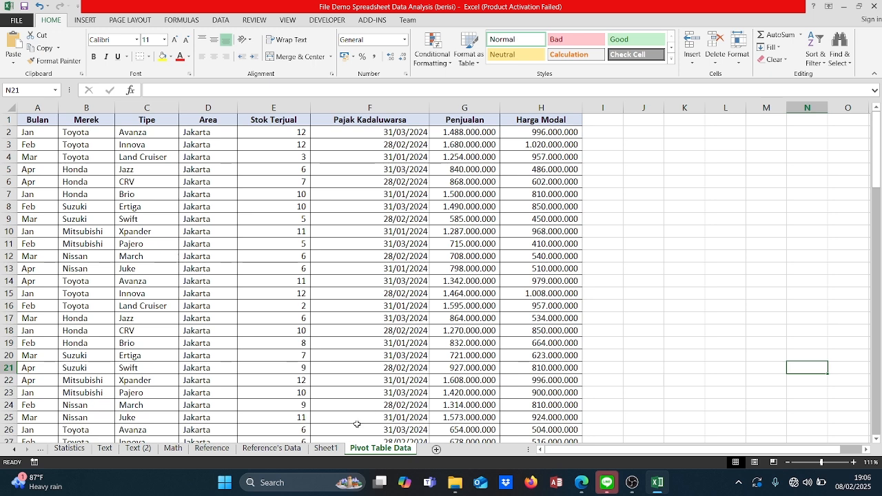
click(326, 449)
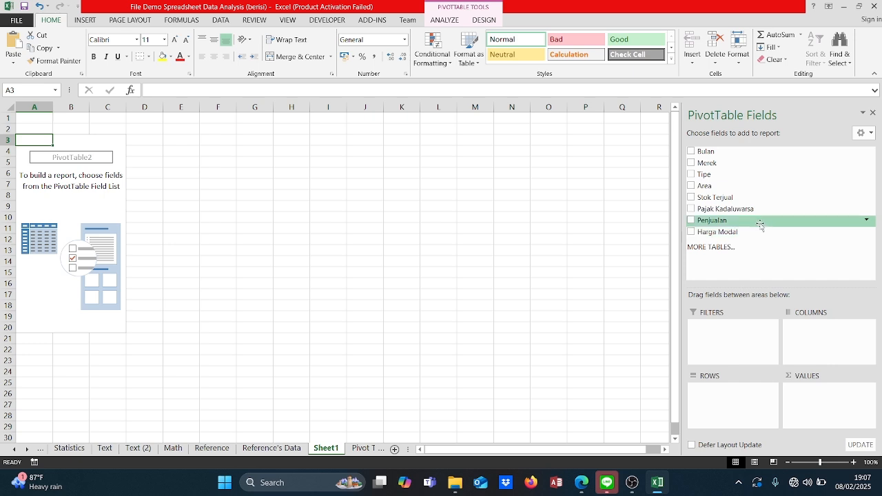
drag(758, 224, 816, 404)
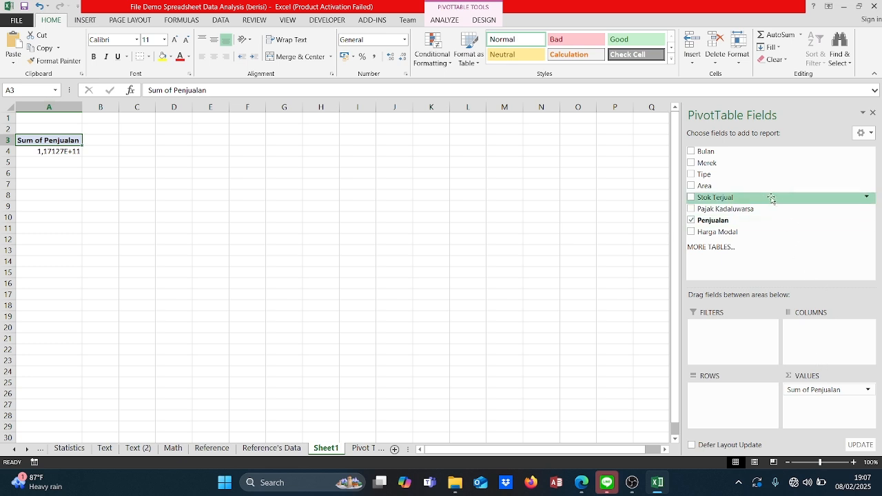
drag(738, 164, 728, 392)
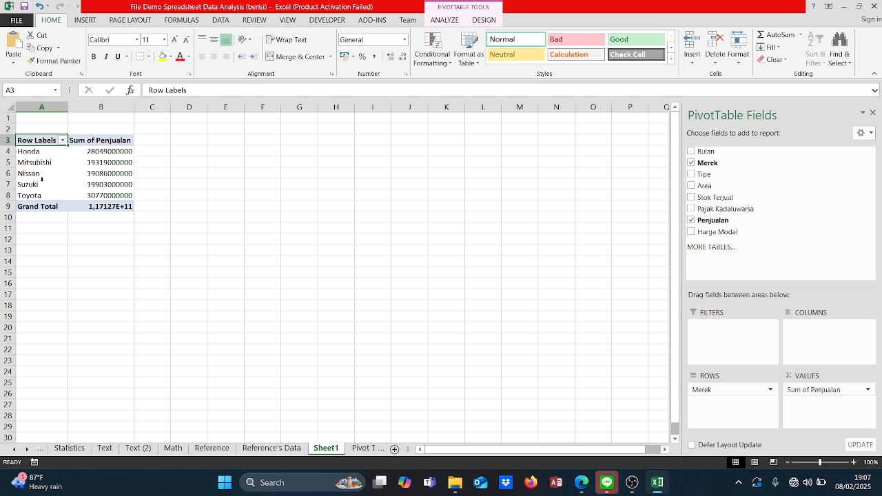
drag(715, 176, 725, 399)
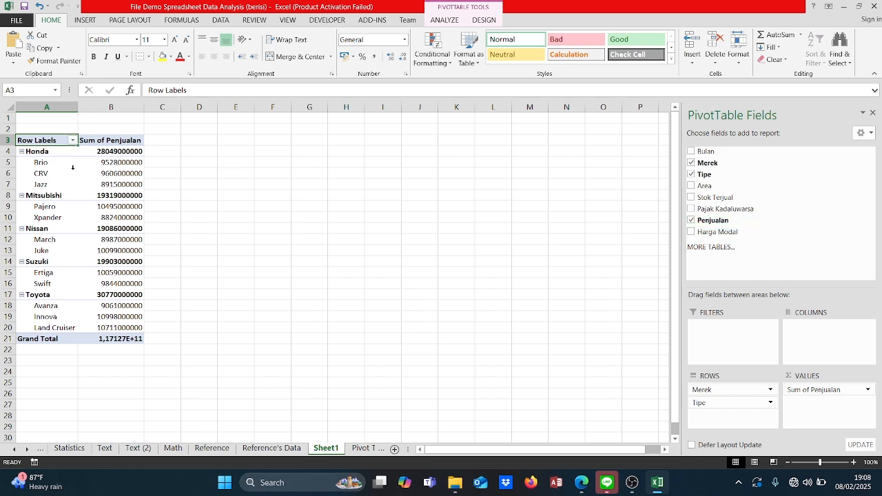
Step: Format the sales totals in B4:B21 as Number with 0 decimal places and a thousands separator
mouse_move(116, 151)
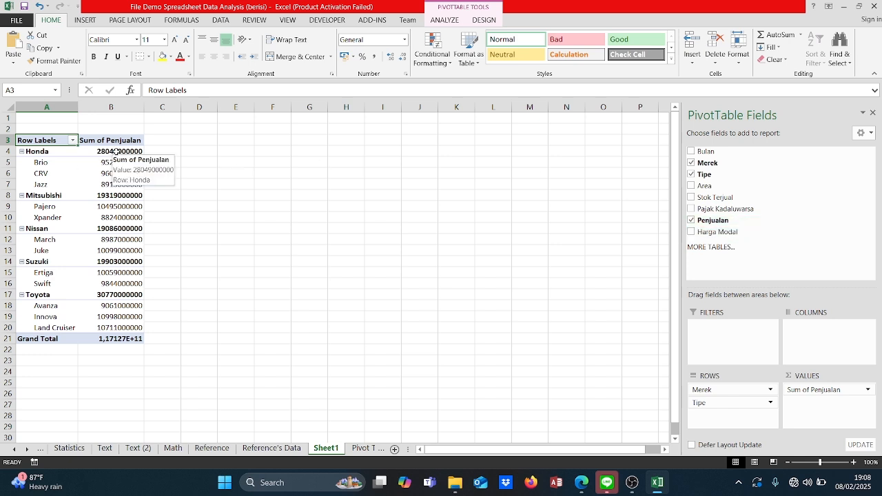
drag(116, 151, 109, 340)
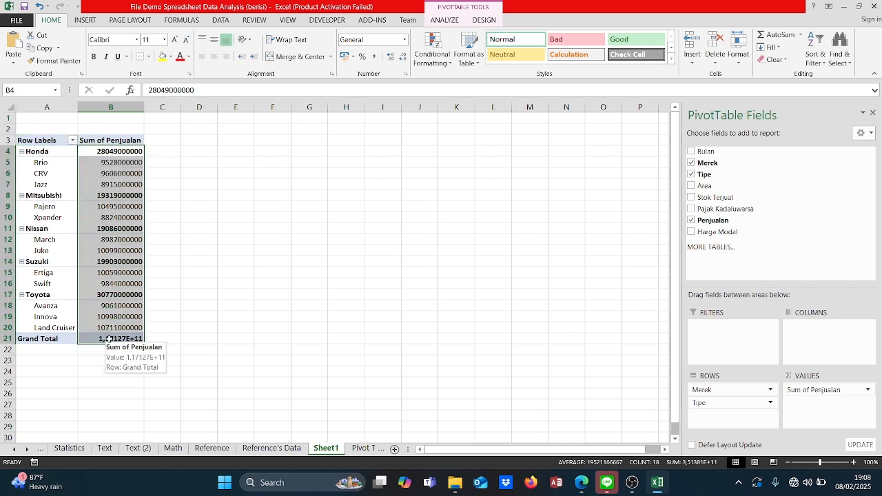
click(407, 77)
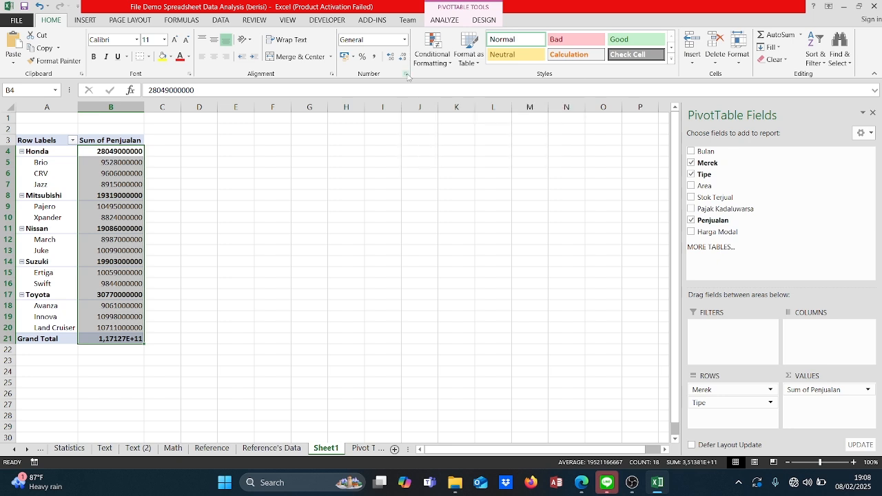
click(572, 119)
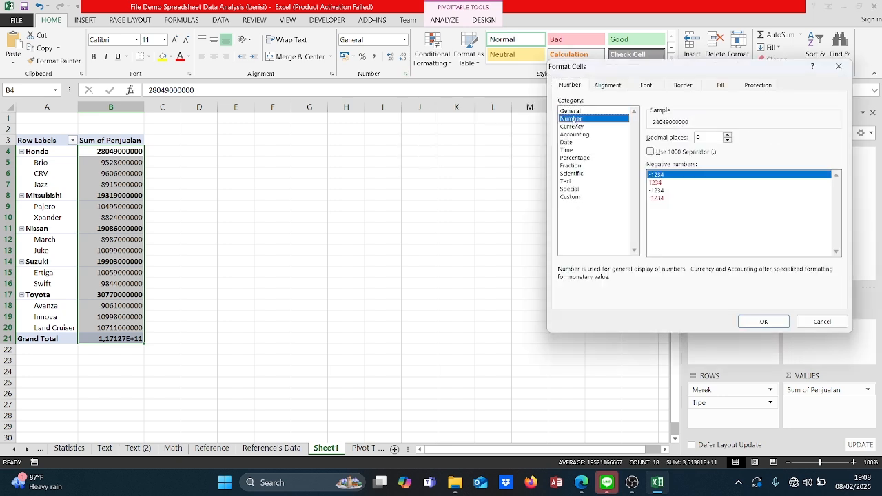
click(659, 152)
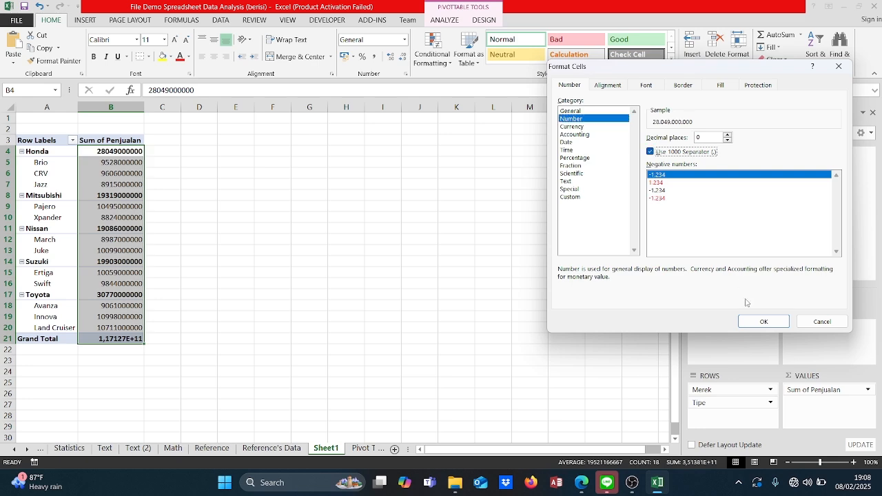
click(763, 322)
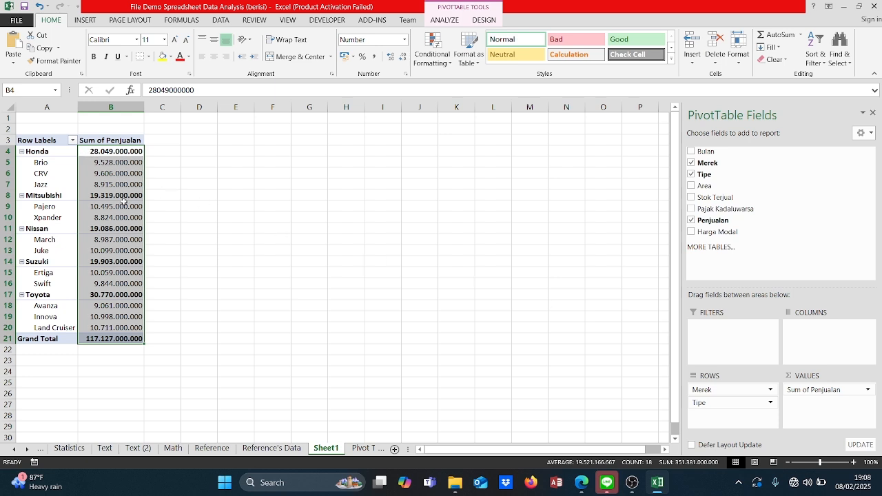
Step: Add Area as the PivotTable's column field and Bulan as its report filter
mouse_move(133, 220)
mouse_move(725, 153)
mouse_down()
mouse_move(787, 187)
mouse_move(799, 210)
mouse_move(719, 169)
mouse_move(713, 153)
mouse_up()
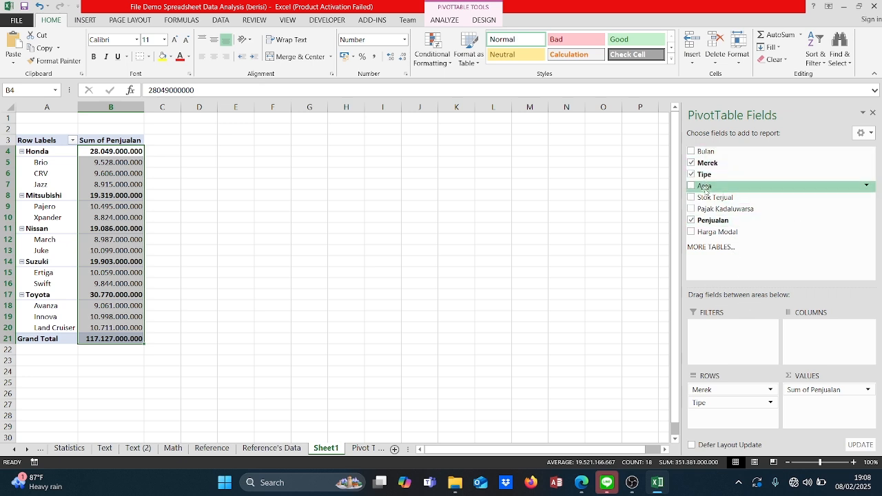
drag(704, 189, 815, 330)
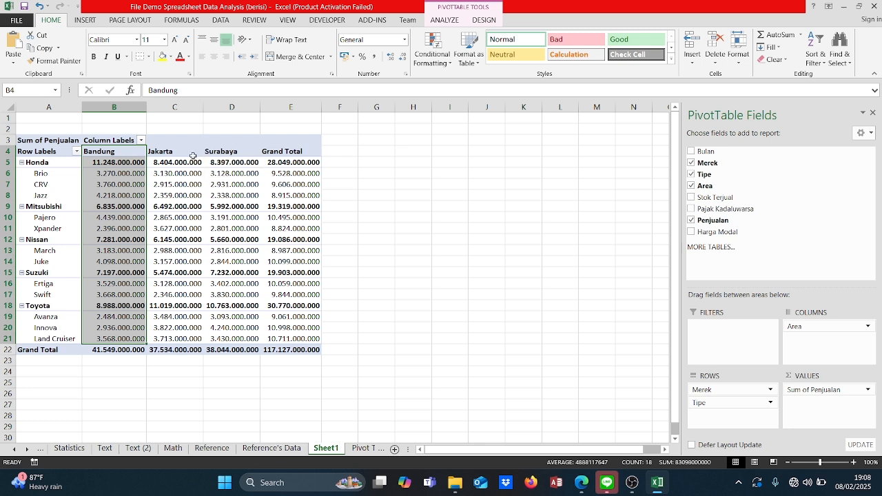
click(164, 151)
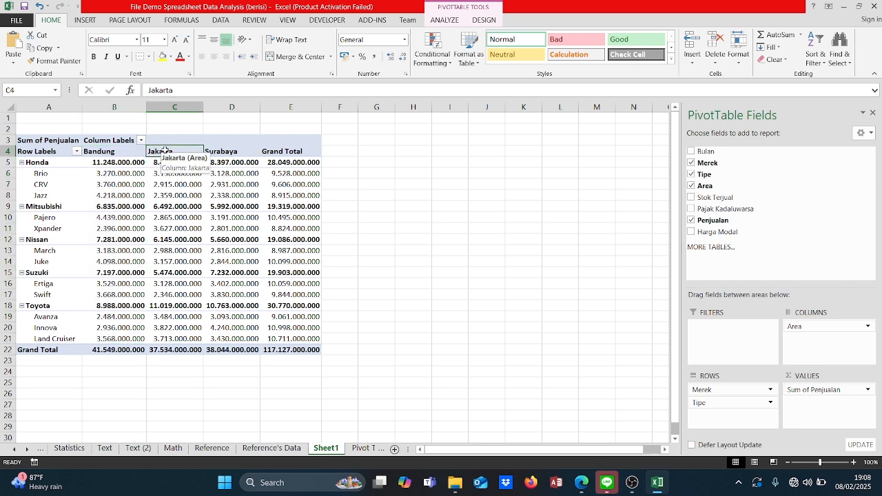
key(Down)
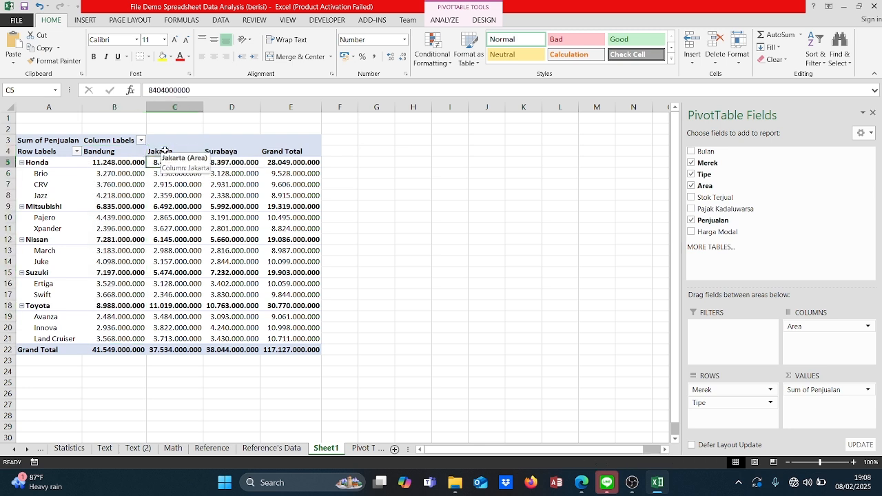
key(Left)
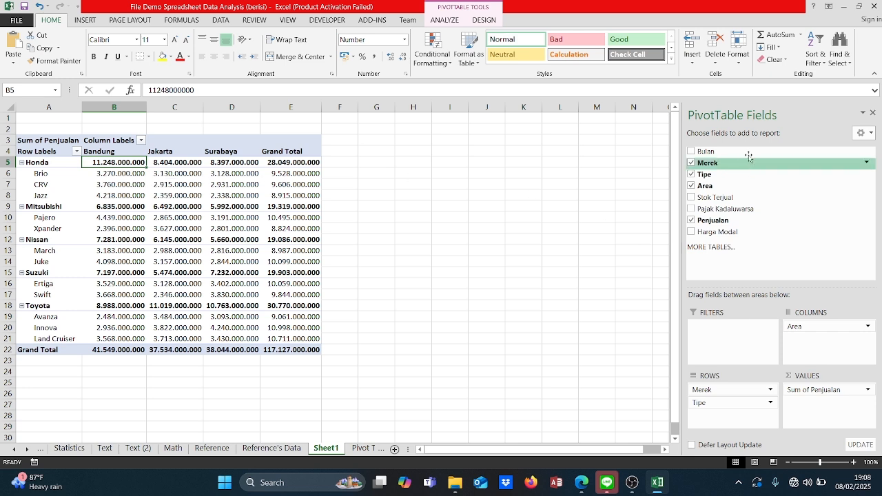
drag(749, 152, 734, 326)
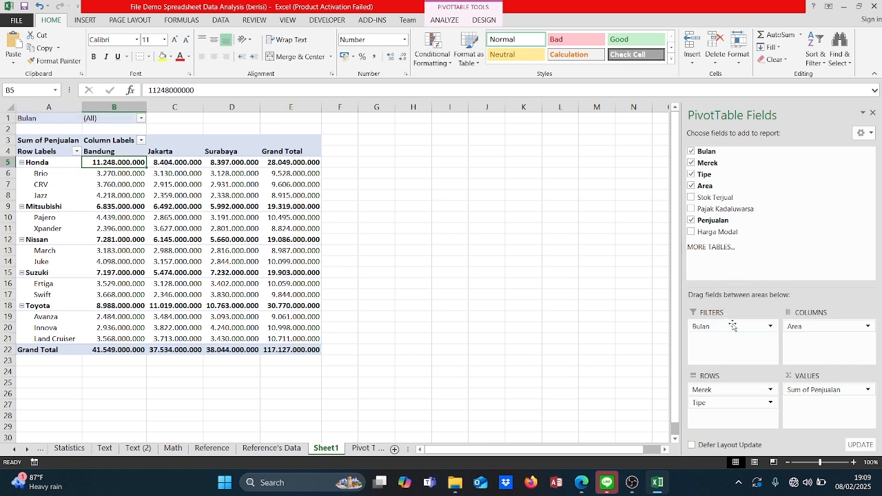
Step: Filter the PivotTable by Bulan to show only Feb
click(140, 118)
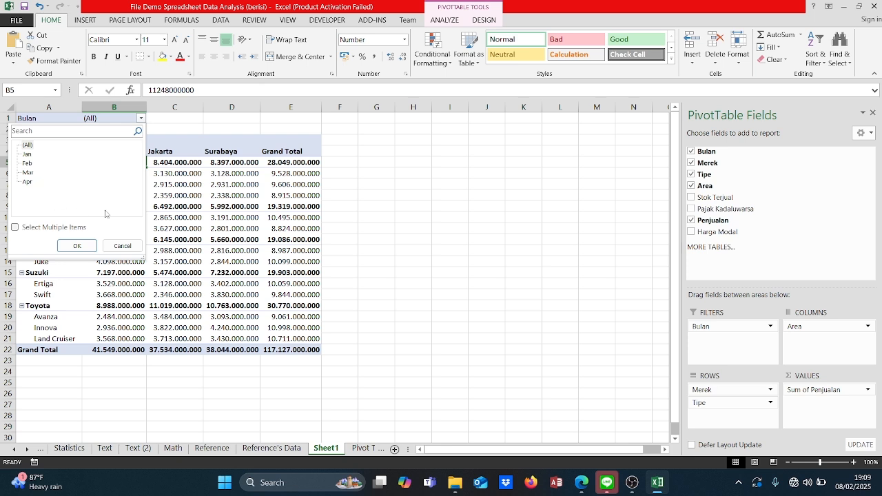
click(27, 155)
click(29, 164)
click(78, 246)
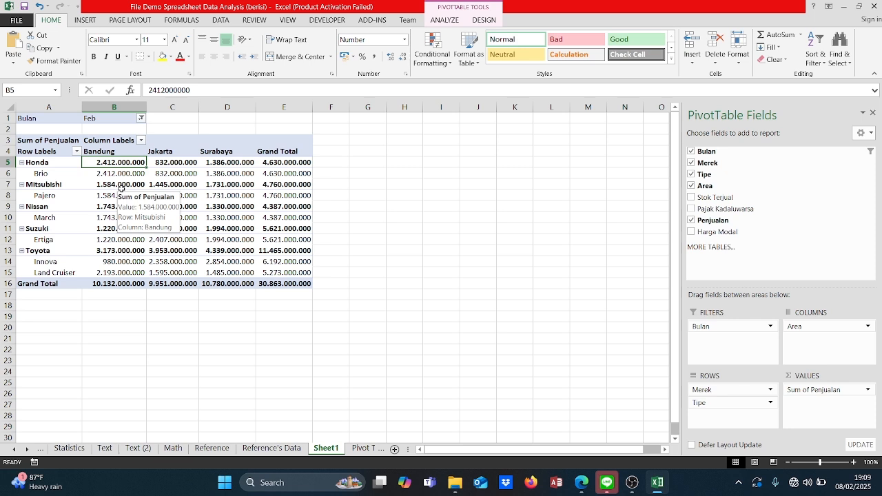
Step: Allow multiple items in the Bulan filter and show only Jan and Mar
click(140, 118)
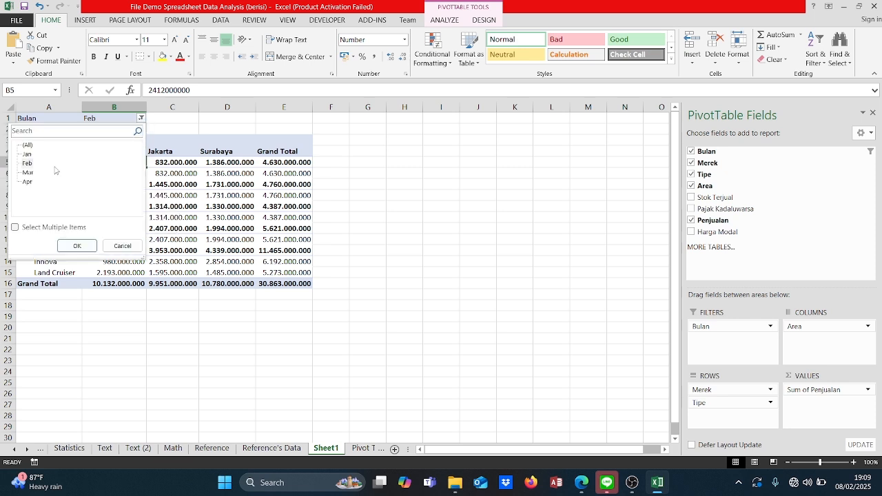
click(25, 232)
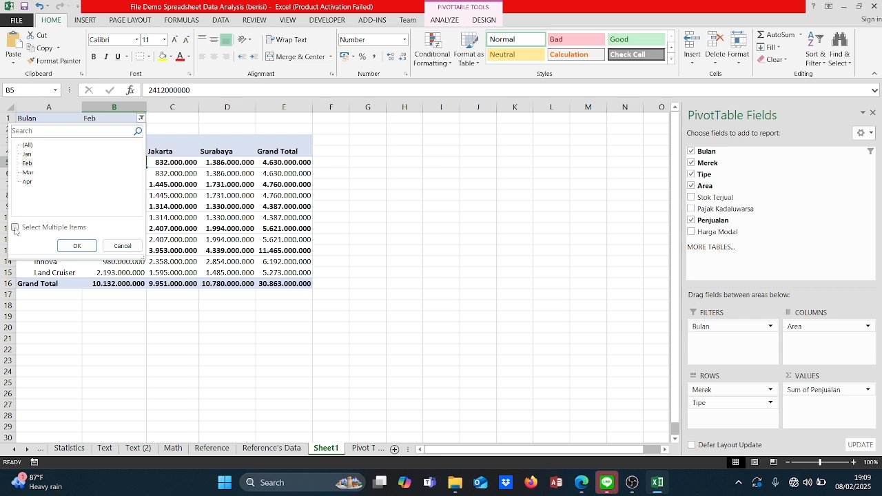
click(26, 163)
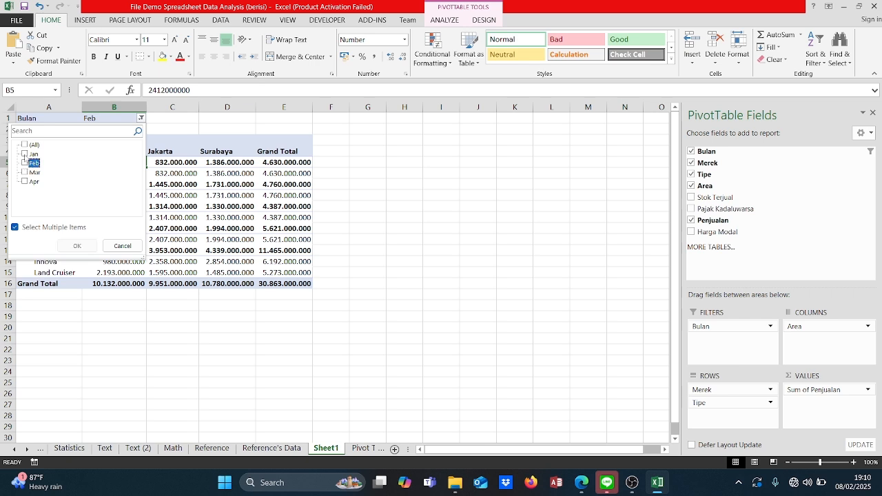
click(24, 154)
click(25, 172)
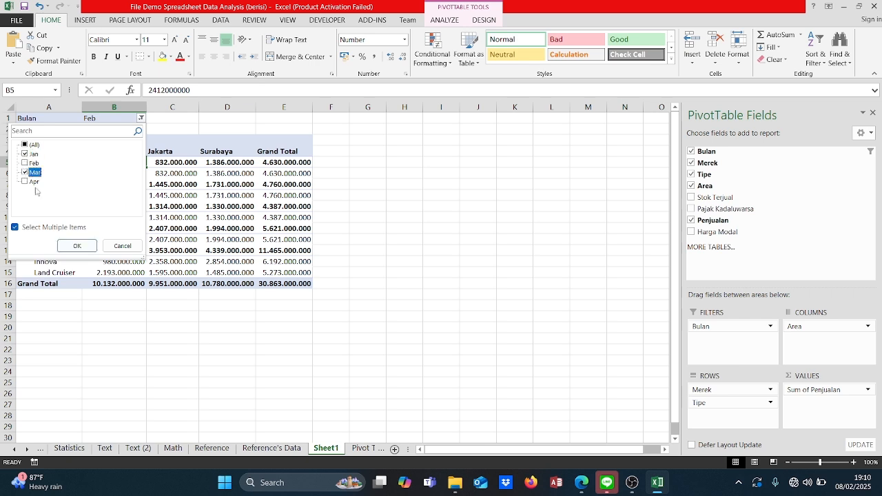
click(77, 247)
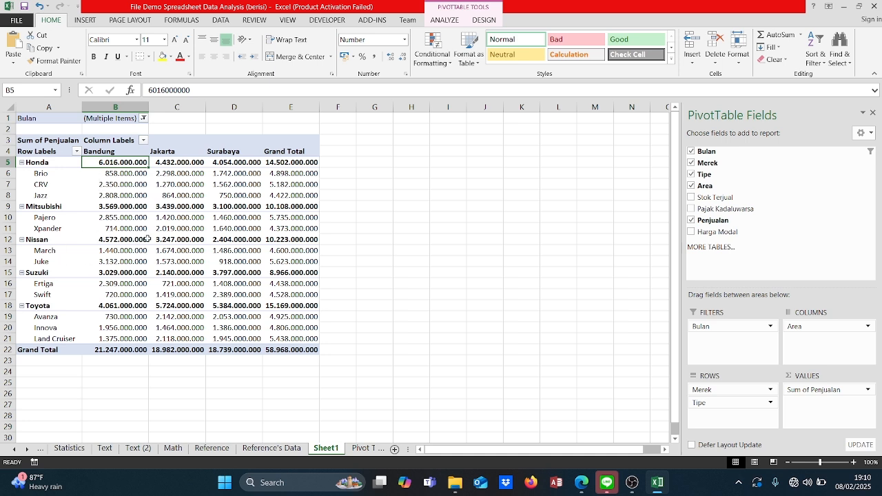
Step: Reset the Bulan report filter to include all months
mouse_move(147, 238)
click(143, 119)
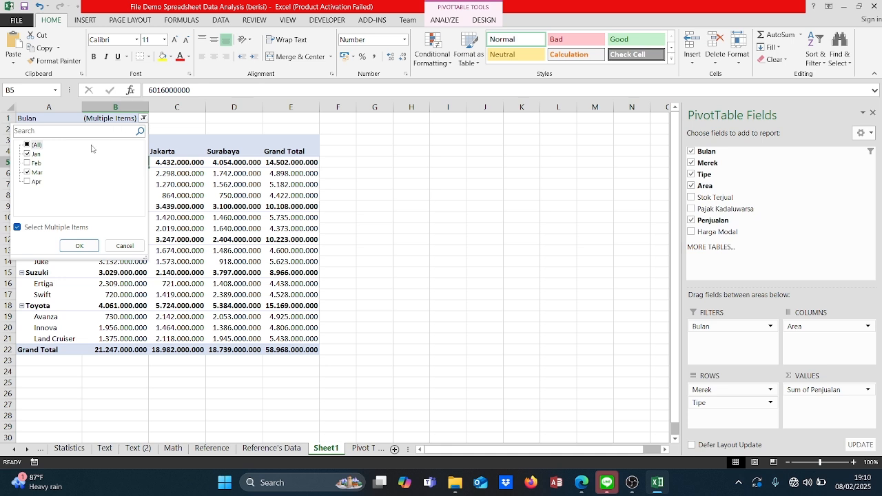
click(26, 145)
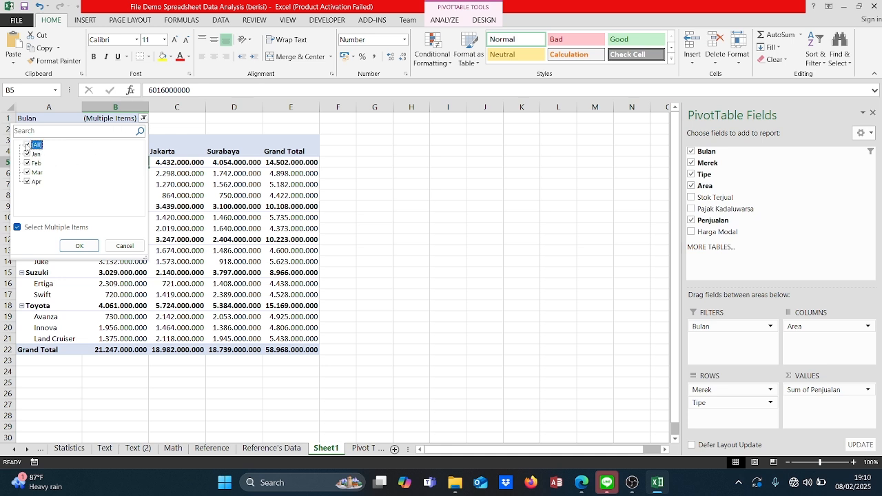
click(79, 246)
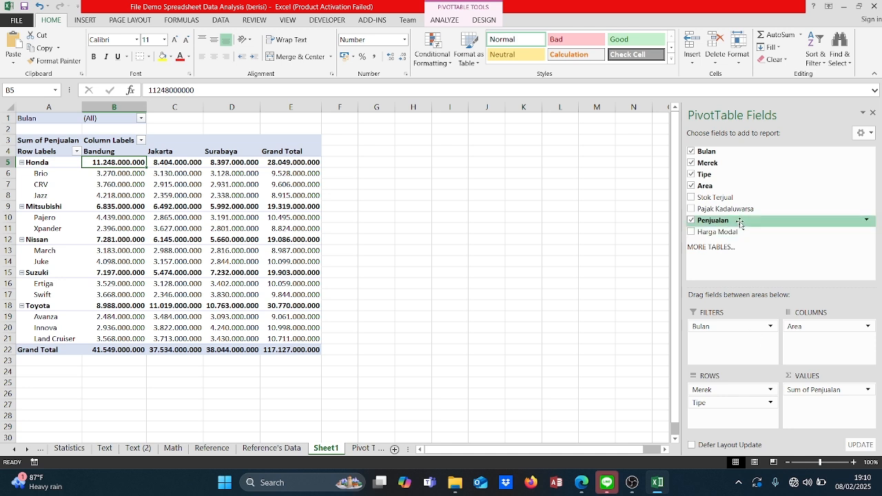
Step: Add Penjualan a second time as a value field in the PivotTable
drag(740, 222, 819, 407)
scroll(577, 286, right, 3)
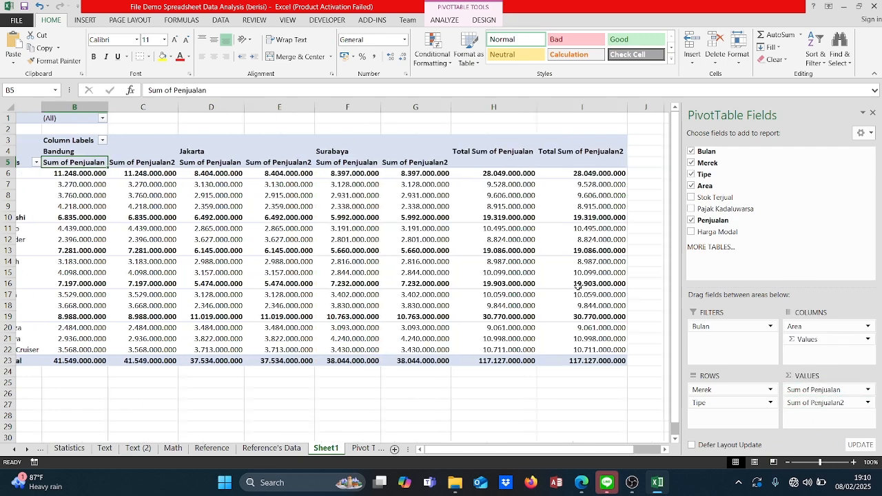
scroll(578, 286, left, 3)
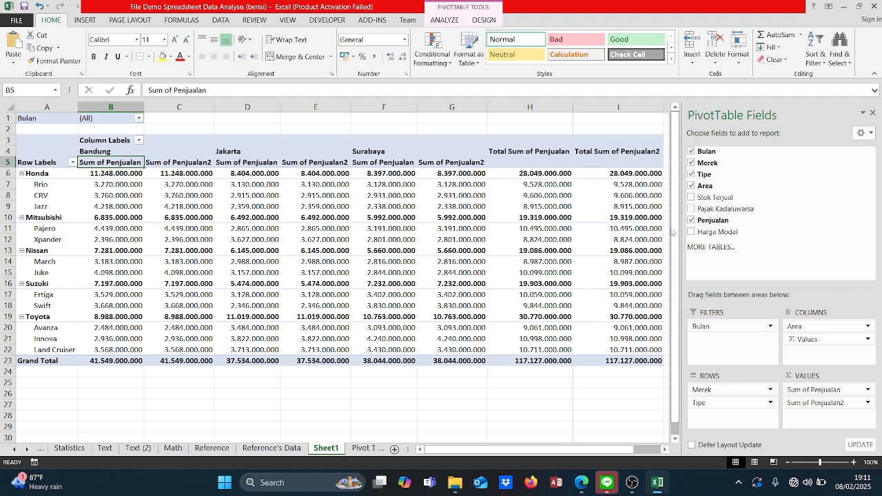
Step: Summarize the second Penjualan value field by Average and name it "Average Penjualan"
click(867, 403)
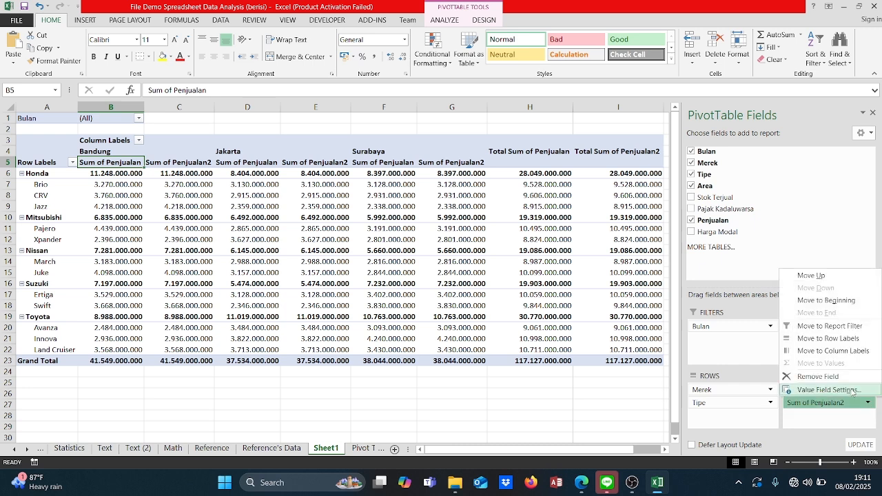
click(852, 391)
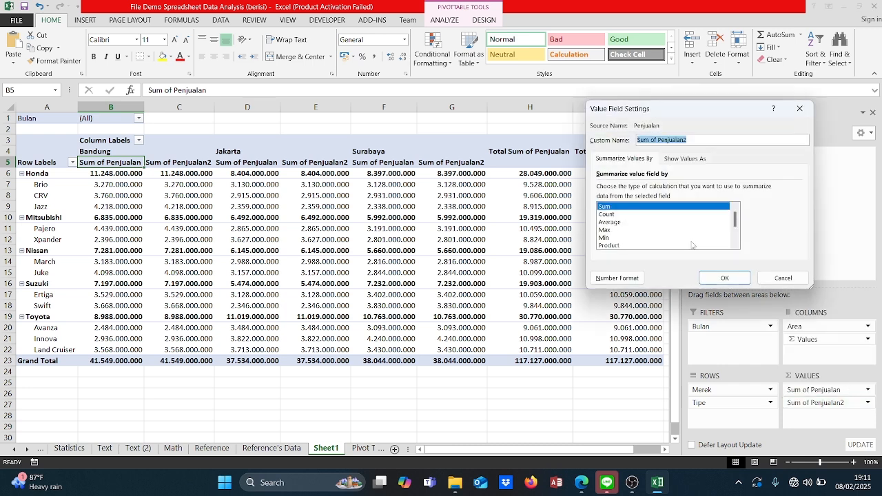
click(643, 222)
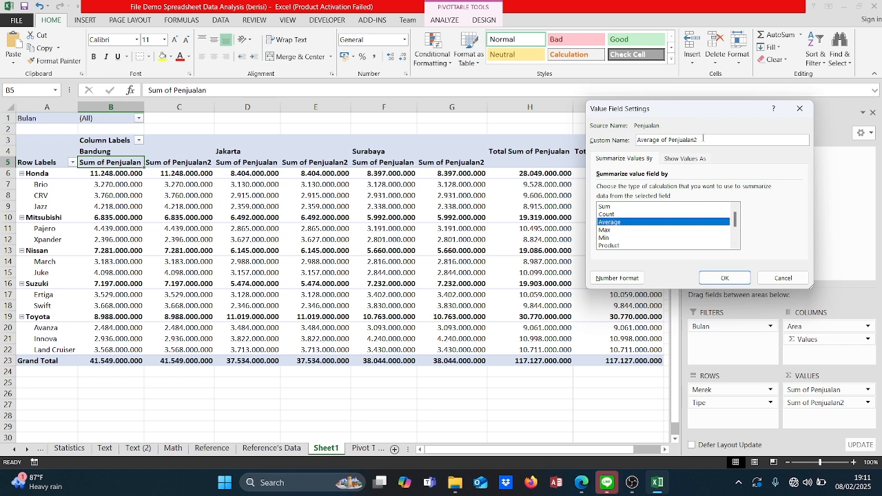
key(BackSpace)
key(BackSpace)
key(BackSpace)
key(BackSpace)
key(BackSpace)
key(BackSpace)
key(BackSpace)
key(BackSpace)
key(BackSpace)
key(BackSpace)
key(BackSpace)
key(BackSpace)
text(Penjullan)
click(726, 278)
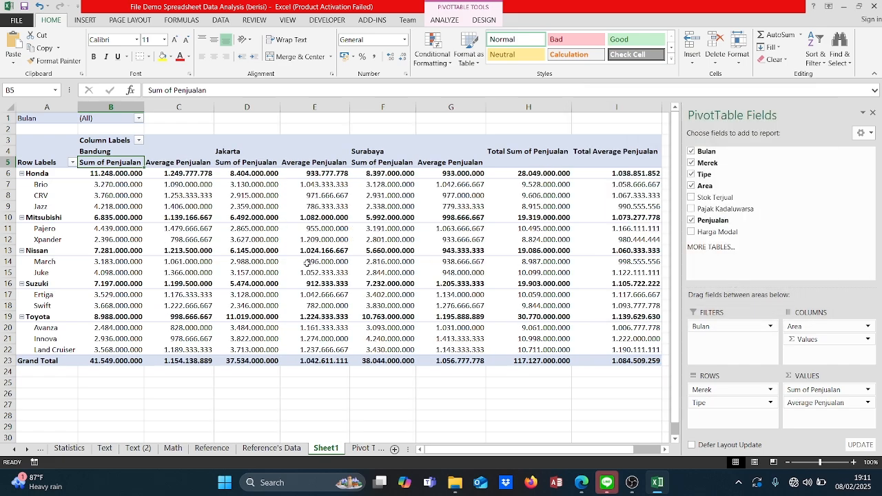
Step: Compare the Bandung sum and average of Penjualan for Honda and its Brio type
scroll(387, 264, down, 3)
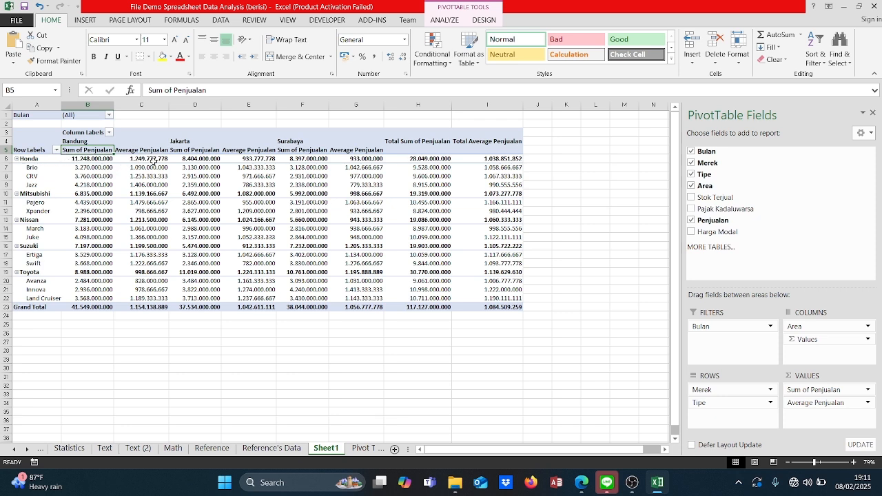
mouse_move(152, 160)
mouse_move(213, 190)
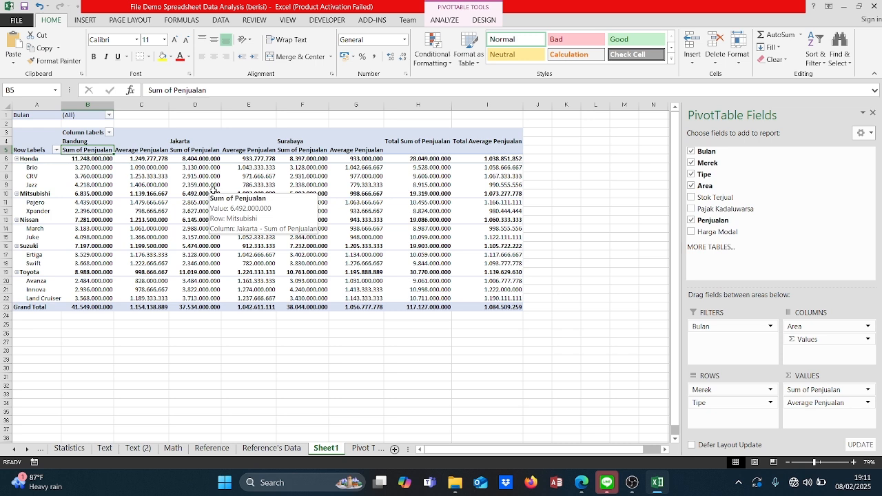
click(146, 168)
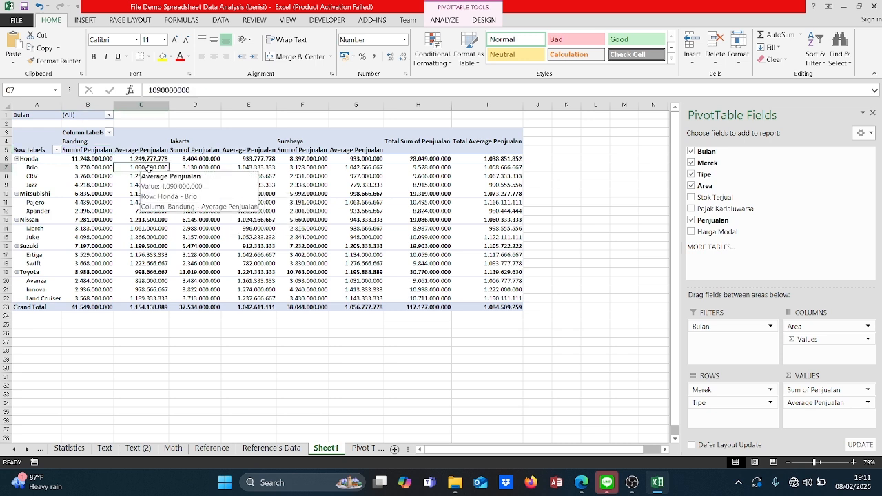
key(Up)
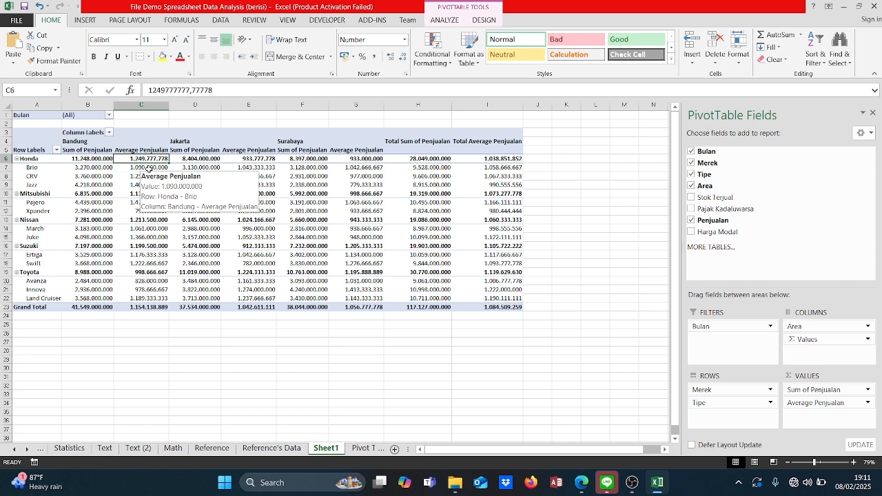
key(Left)
key(Down)
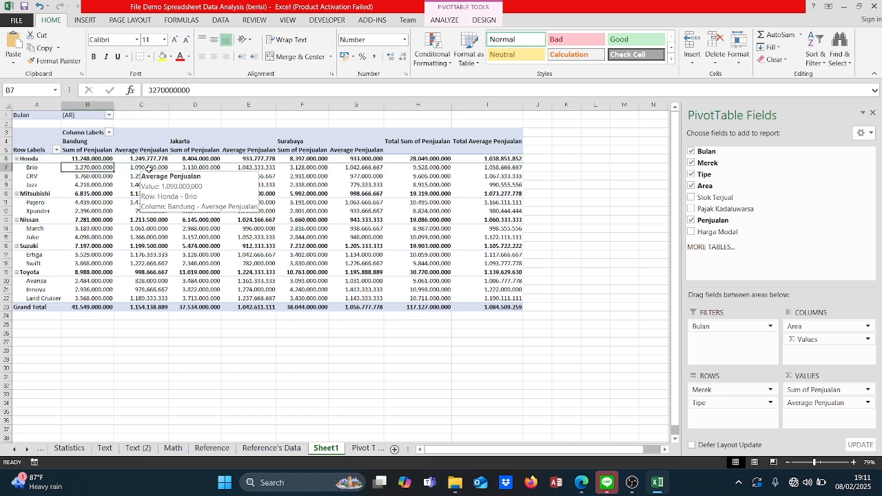
key(Right)
Step: Examine the sums and averages down to the Grand Total row, including the Total Average Penjualan column
click(217, 212)
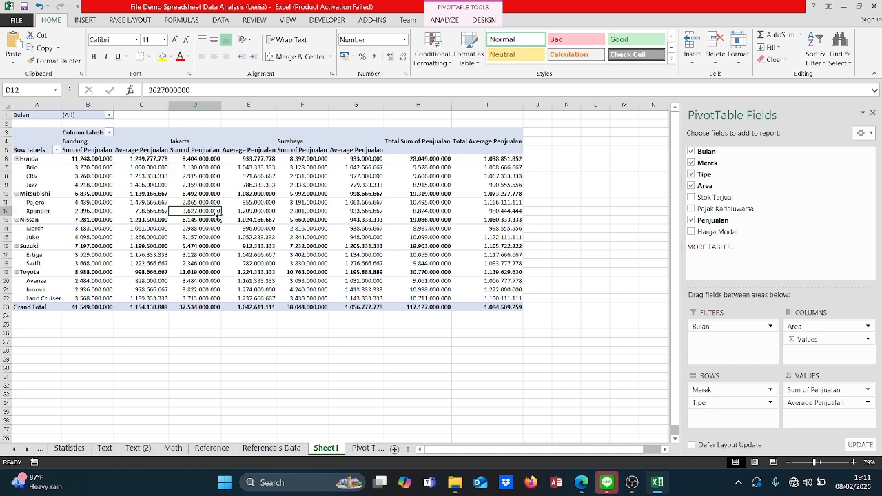
key(Down)
key(Down)
key(Down)
key(Down)
key(Down)
key(Down)
key(Down)
key(Left)
key(Left)
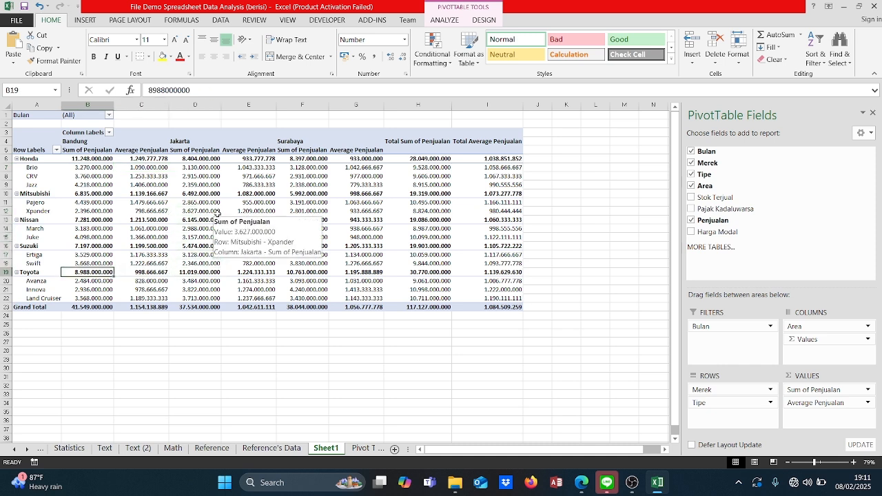
key(Down)
key(Down)
key(Down)
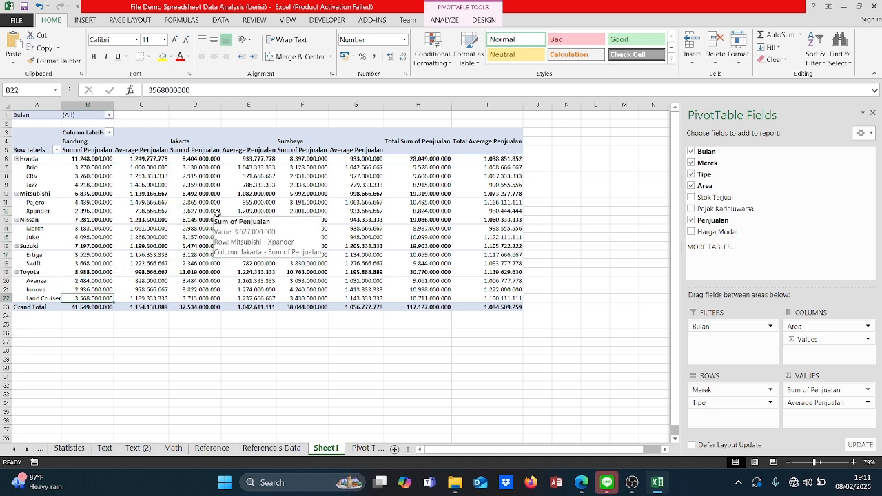
key(Down)
key(Right)
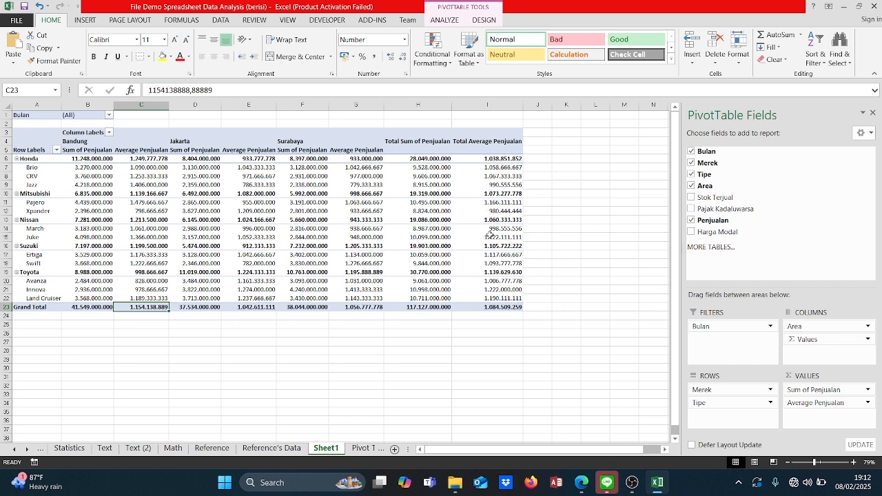
click(491, 308)
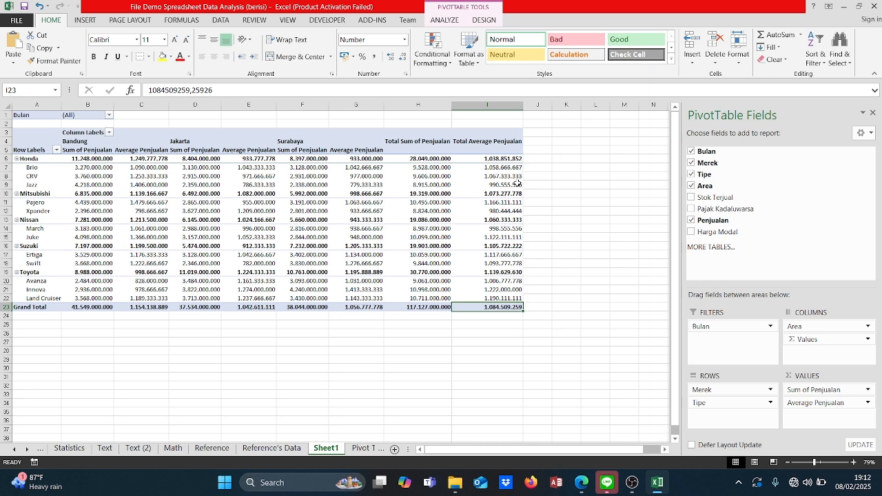
mouse_move(517, 184)
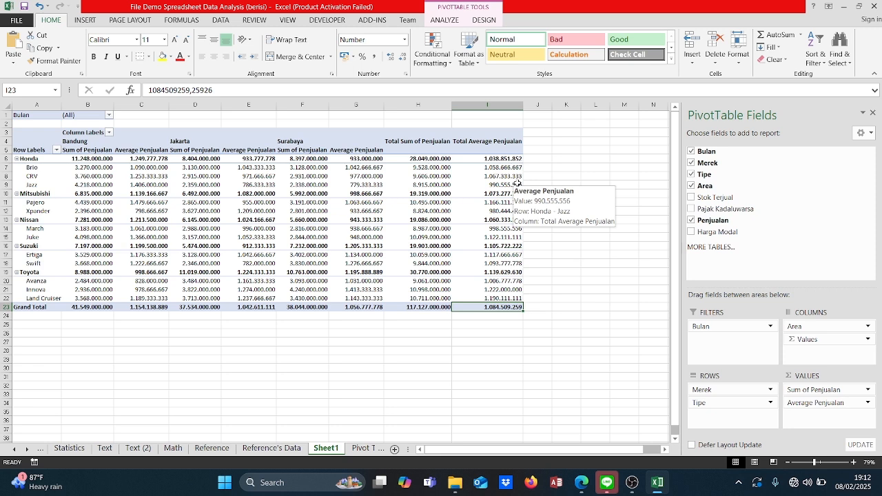
mouse_move(435, 186)
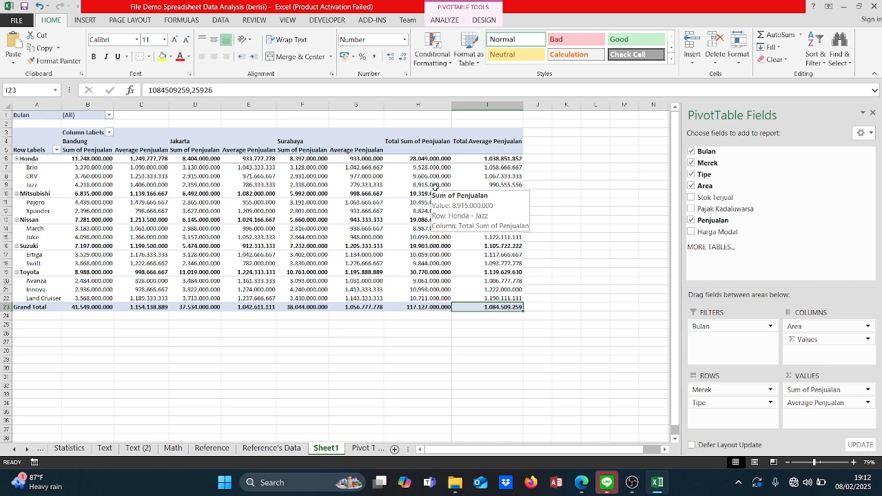
Step: Review all source records on the Pivot Table Data sheet and return to the PivotTable on Sheet1
click(363, 453)
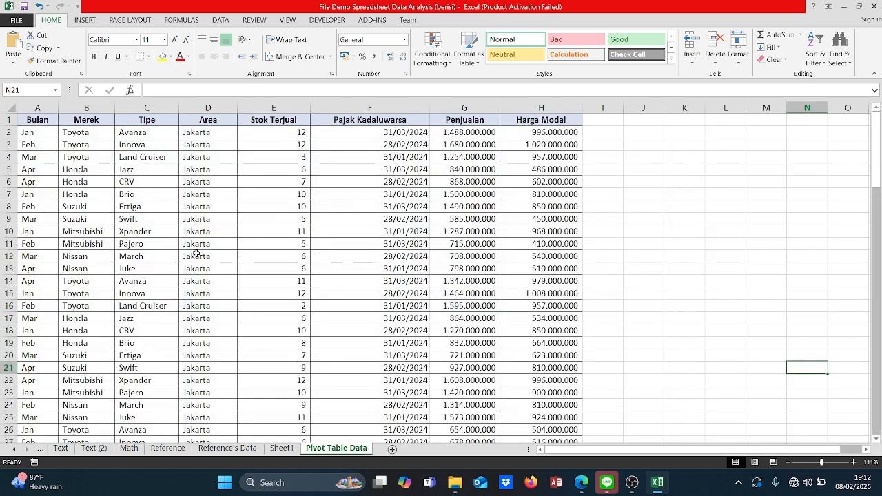
scroll(197, 253, up, 2)
scroll(197, 254, down, 11)
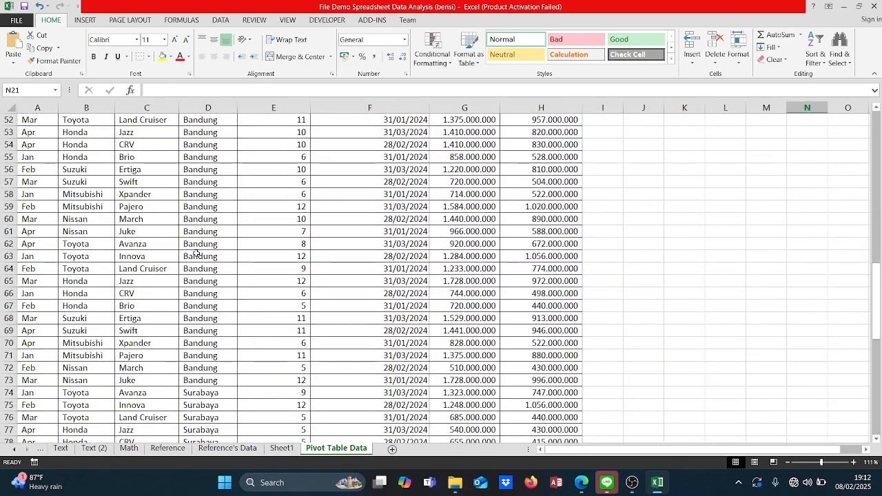
scroll(197, 254, down, 9)
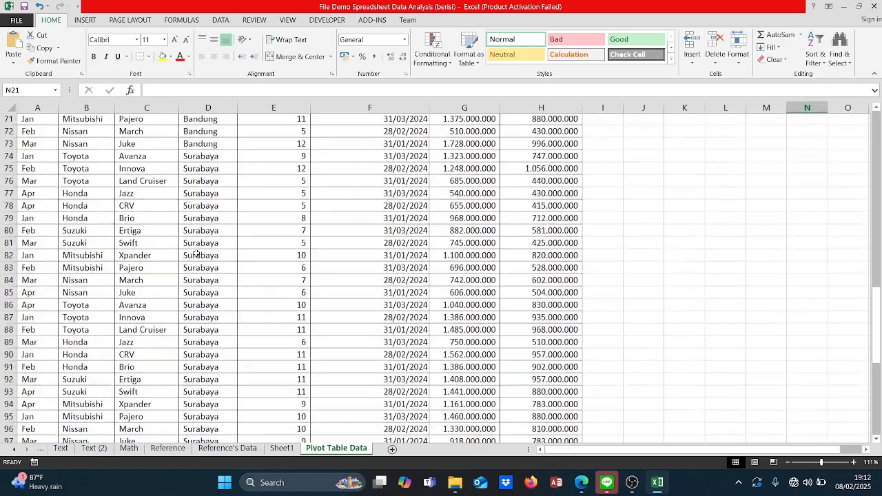
scroll(197, 254, down, 6)
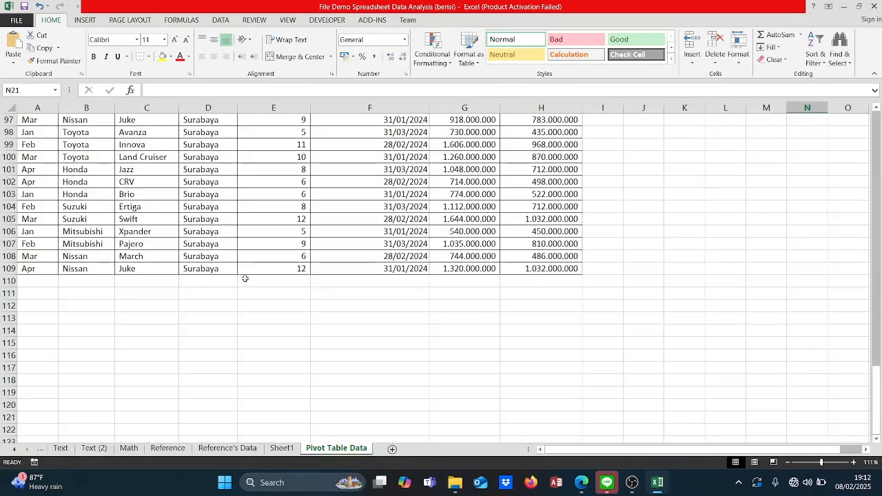
scroll(270, 289, up, 8)
scroll(271, 291, up, 20)
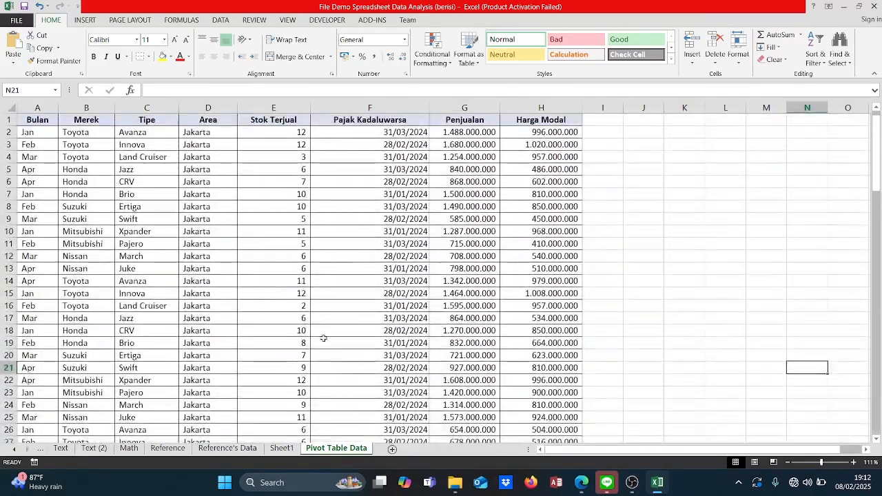
click(291, 449)
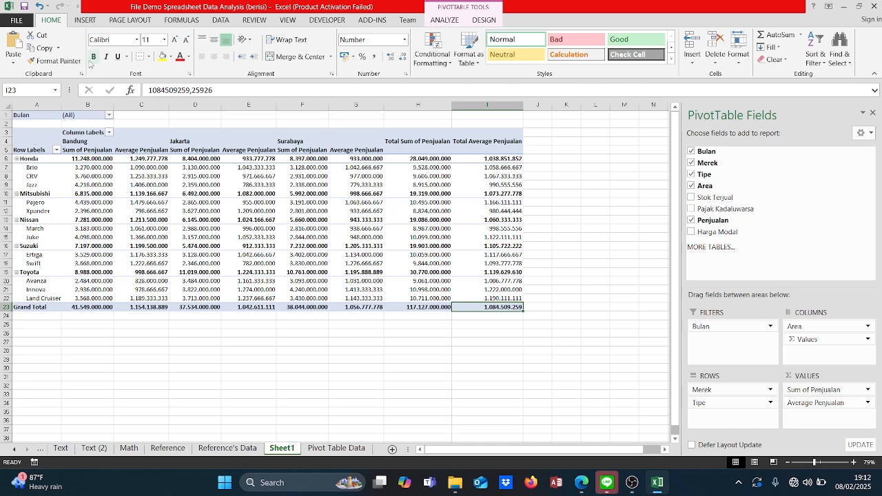
Step: Insert a Line PivotChart from the PivotTable range A4:I23, after previewing the column, pie and bar chart types
click(85, 20)
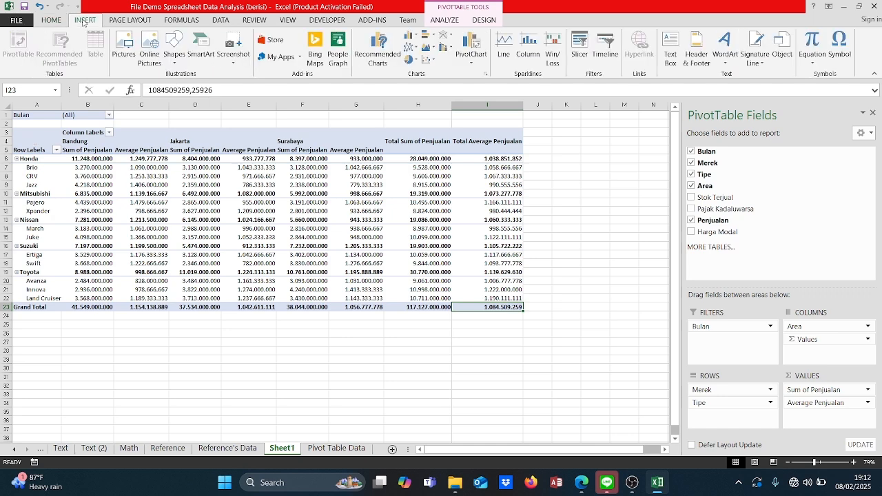
drag(34, 139, 472, 306)
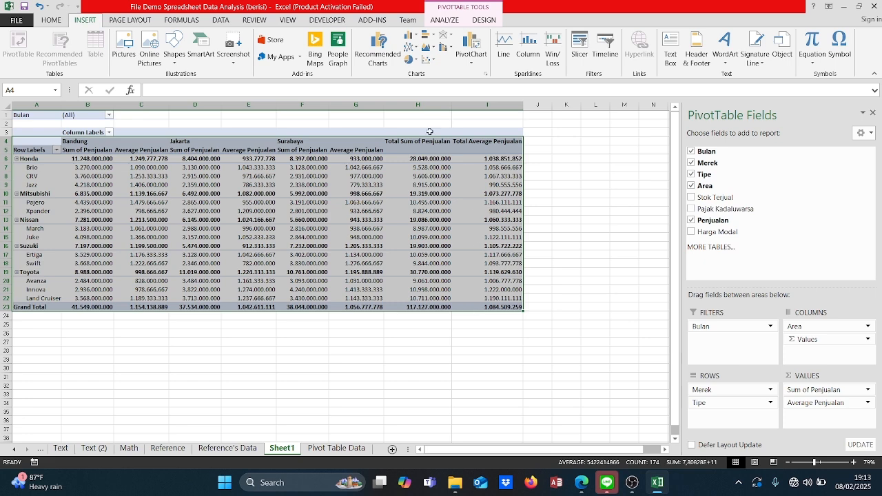
click(384, 59)
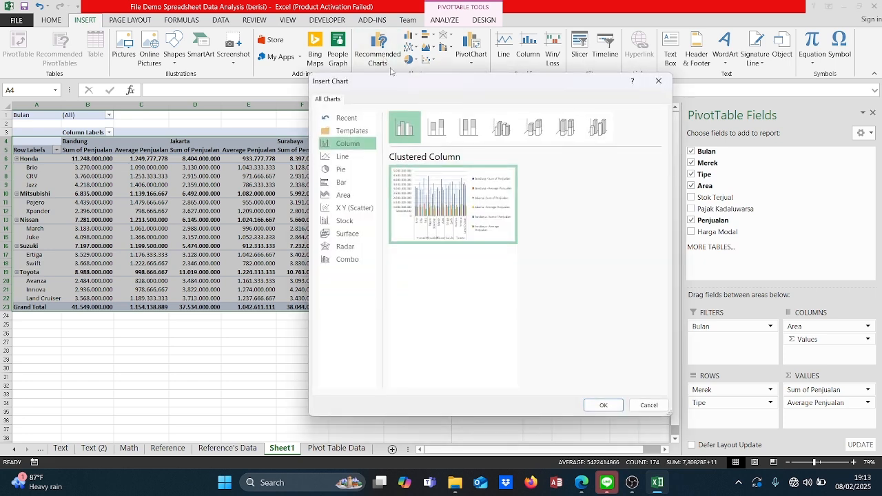
mouse_move(460, 205)
click(358, 157)
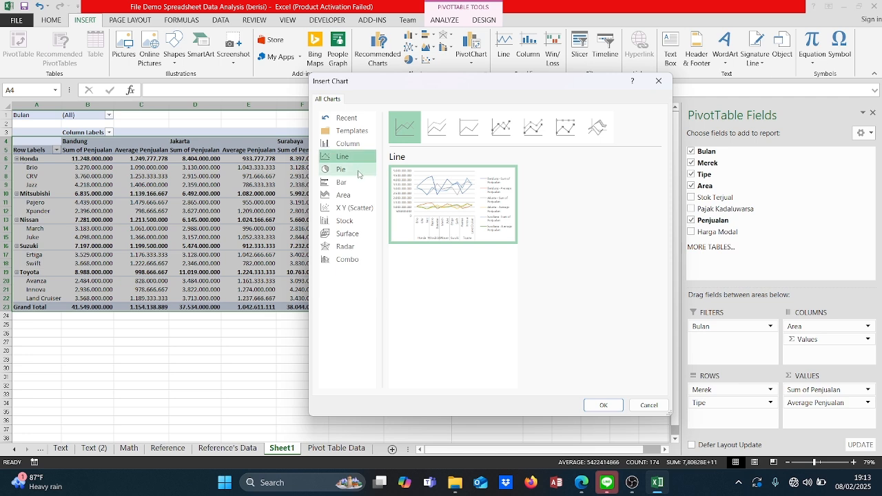
click(359, 170)
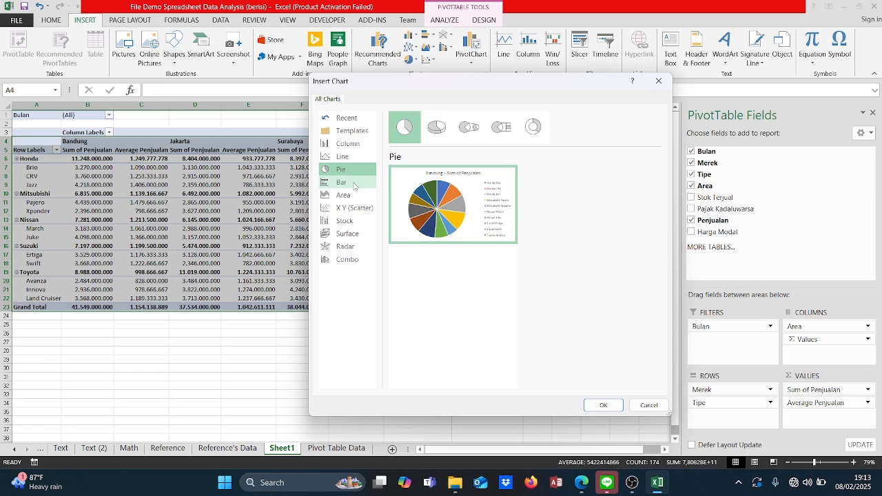
click(355, 186)
click(349, 157)
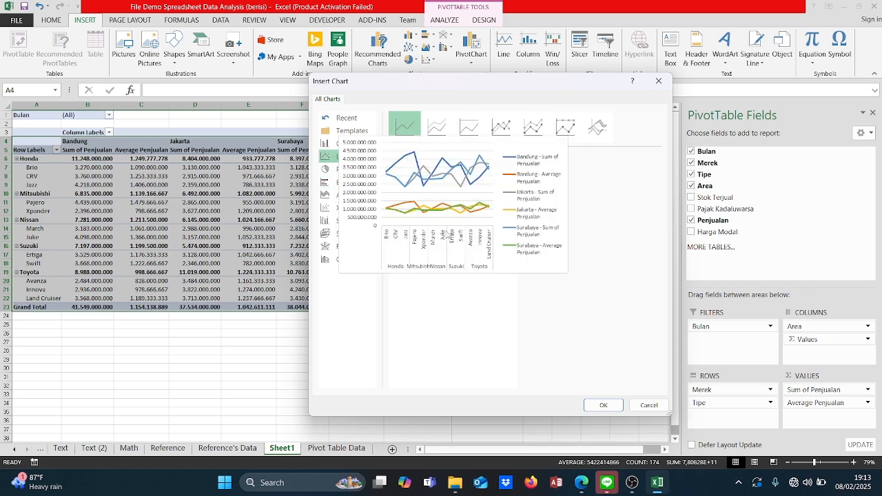
click(602, 407)
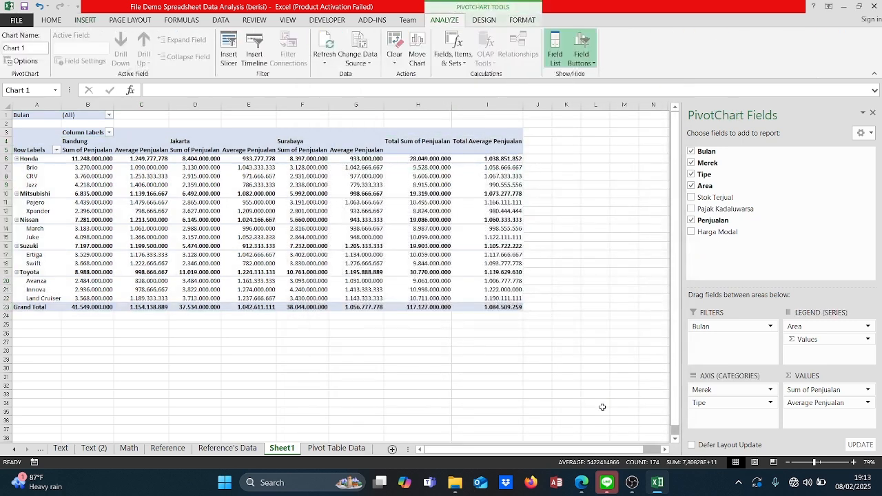
Step: Reposition the line PivotChart and enlarge it until every legend entry fits, and examine its sum and average lines
drag(455, 345, 530, 393)
scroll(530, 364, down, 1)
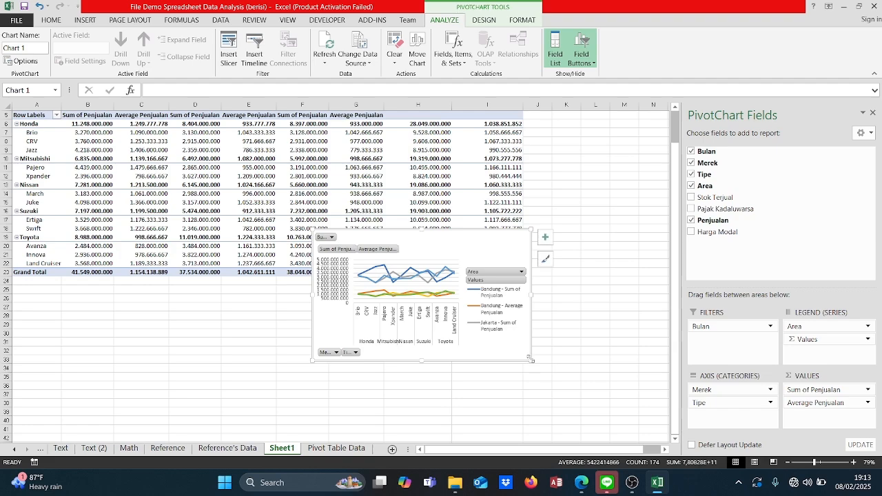
drag(531, 364, 632, 415)
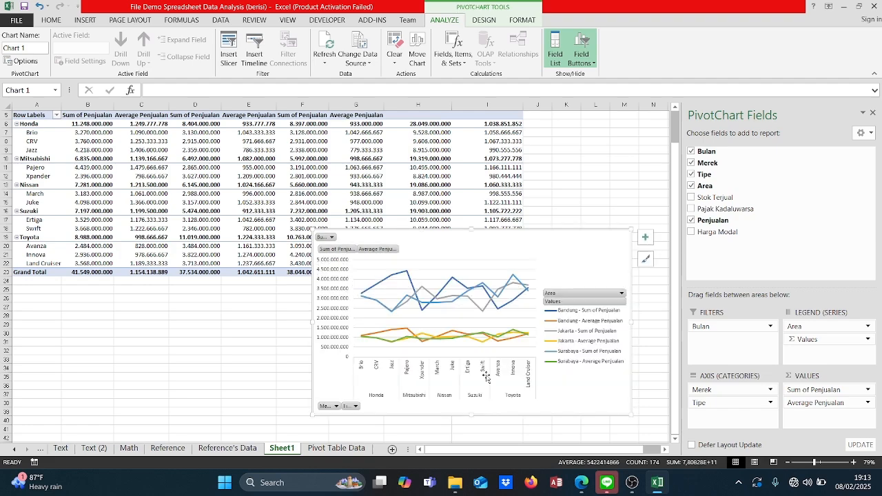
scroll(487, 377, up, 3)
scroll(487, 377, down, 1)
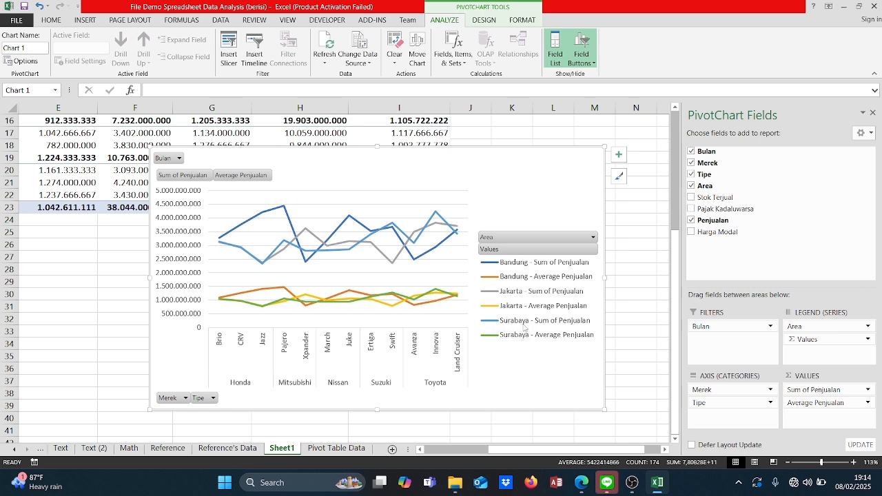
mouse_move(265, 264)
mouse_move(325, 252)
Step: Move the line PivotChart below the PivotTable's Grand Total row and delete the chart
drag(477, 173, 398, 255)
ctrl+scroll(397, 255, down, 2)
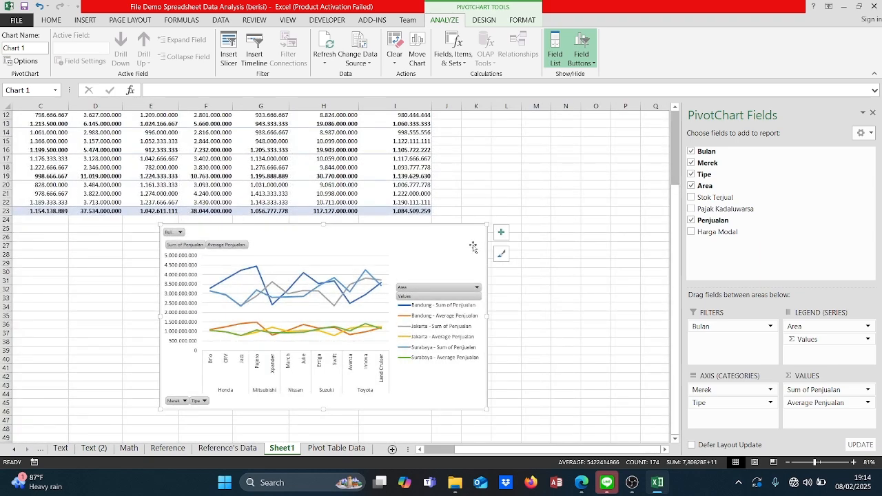
key(Delete)
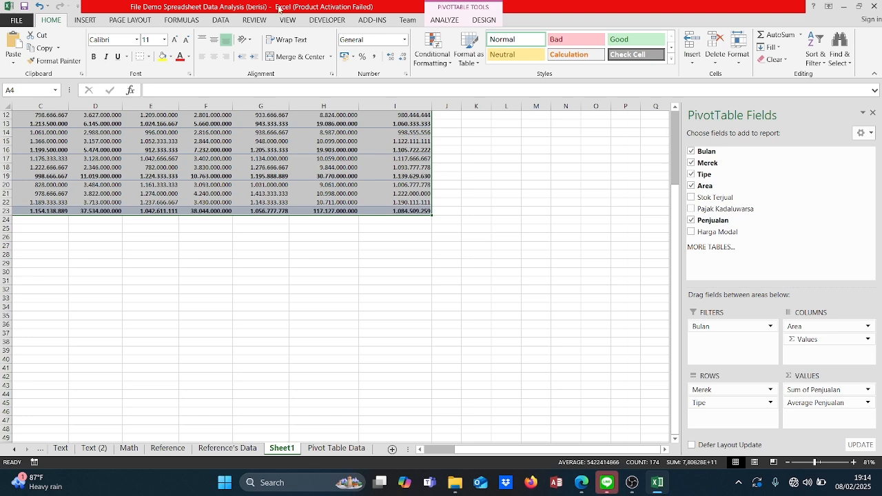
Step: Insert a clustered column PivotChart from the selected PivotTable range and enlarge it until all six legend entries fit
click(92, 21)
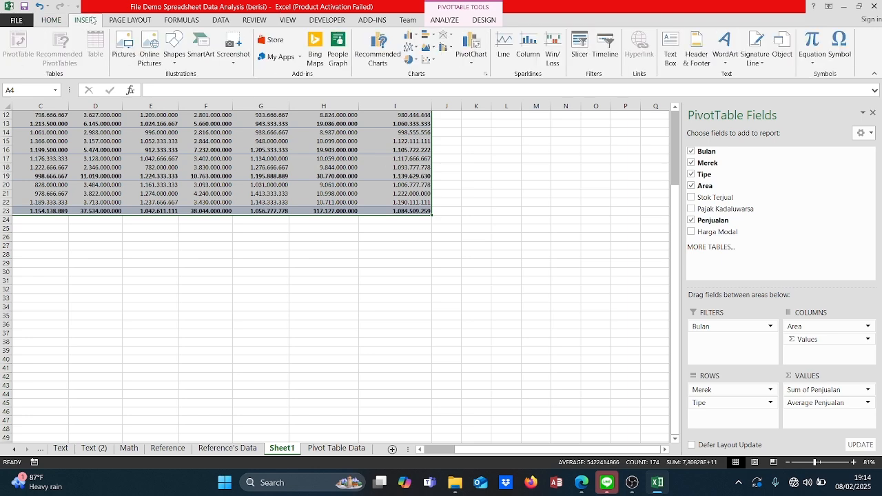
click(378, 51)
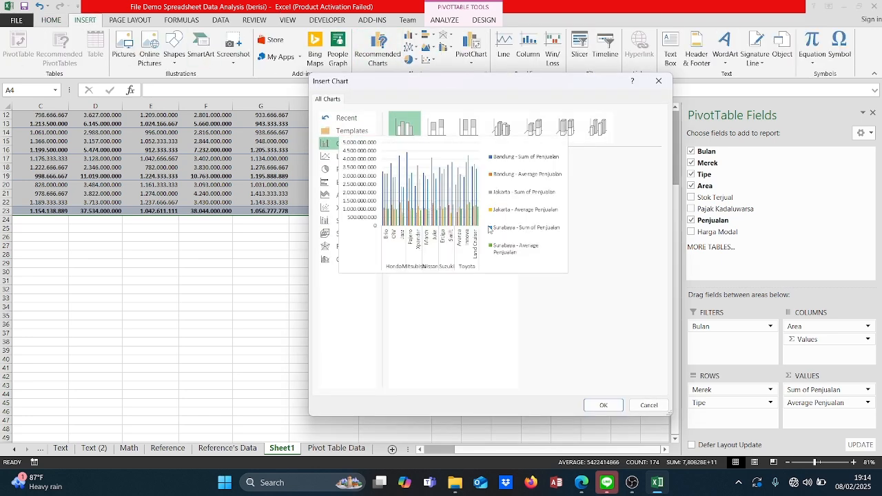
click(608, 408)
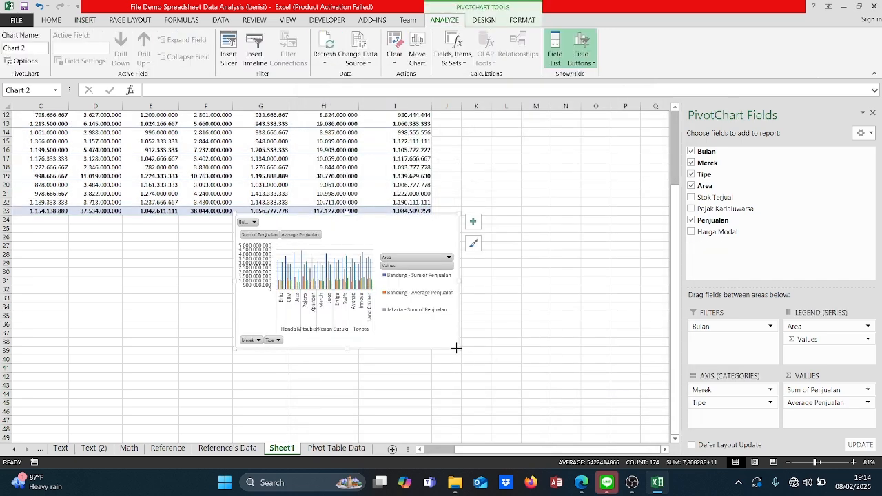
drag(456, 348, 608, 417)
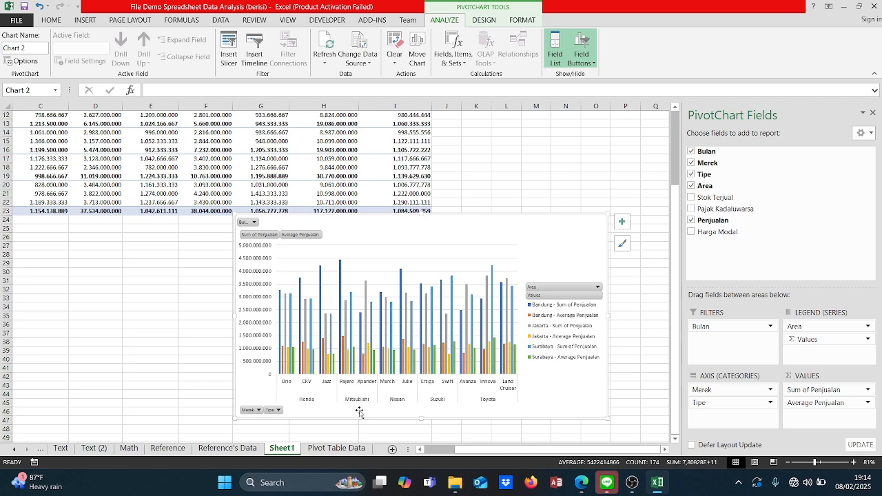
Step: Compare the column PivotChart's sum and average bars for each car type and area with the figures in the PivotTable
scroll(111, 241, left, 2)
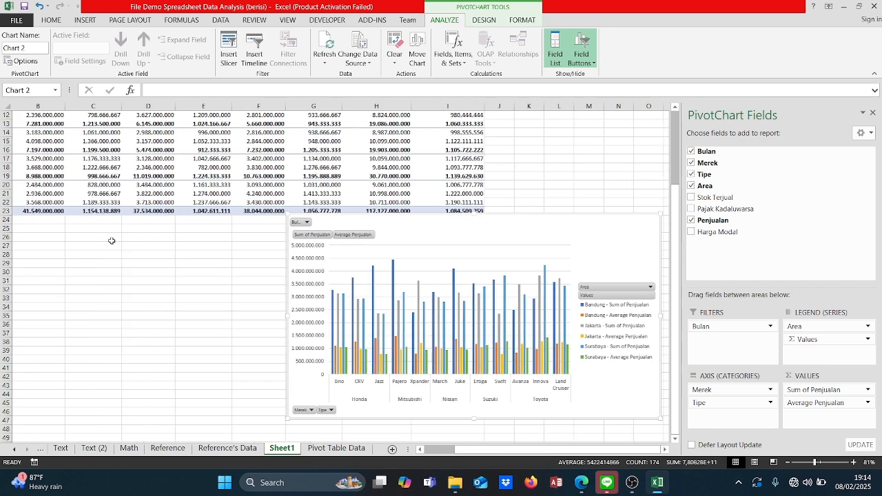
scroll(111, 241, up, 3)
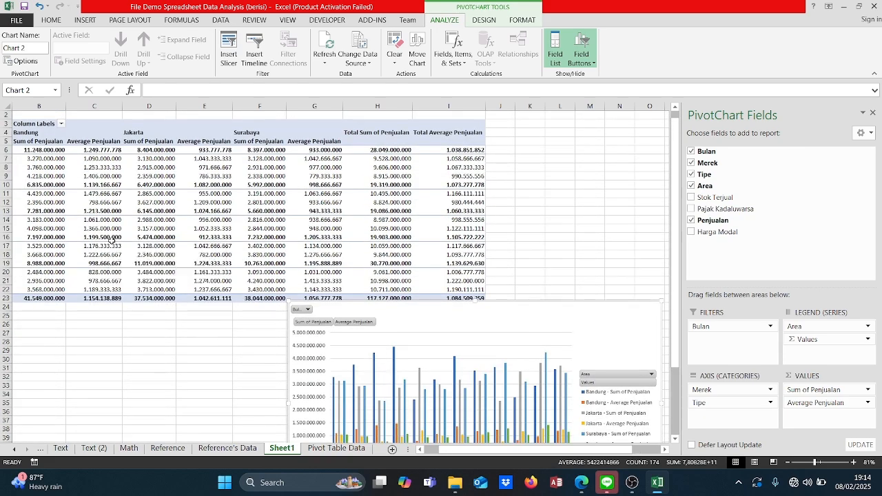
scroll(111, 241, left, 2)
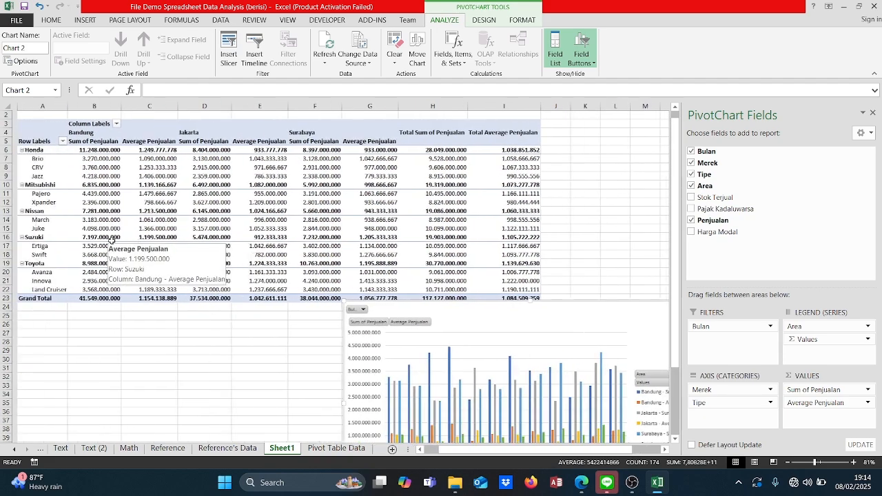
scroll(109, 240, right, 1)
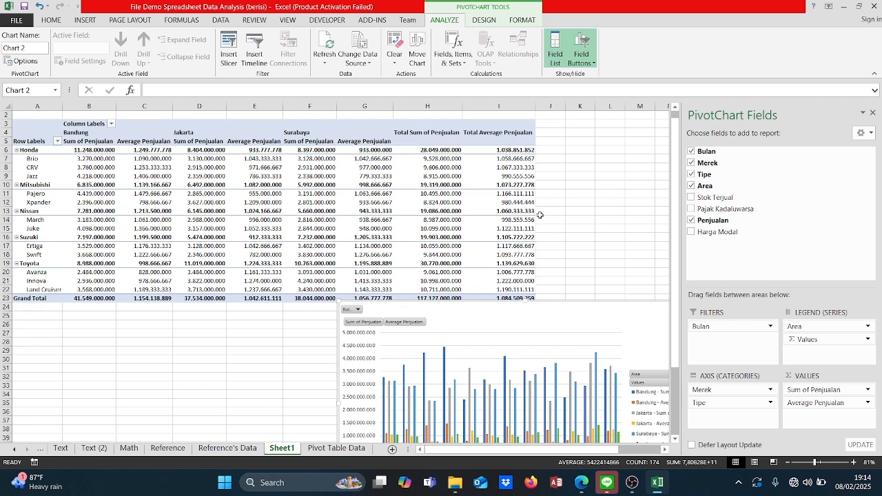
mouse_move(88, 204)
scroll(393, 395, down, 3)
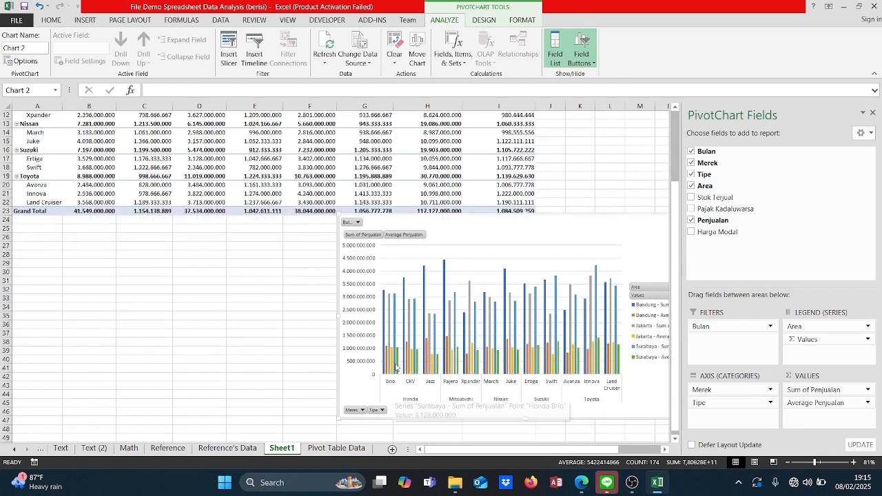
scroll(443, 289, up, 4)
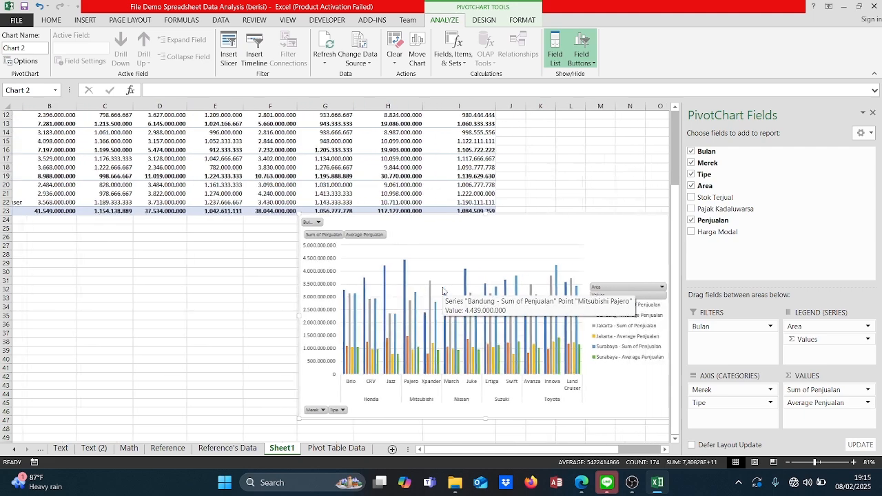
scroll(428, 288, right, 1)
scroll(429, 289, left, 1)
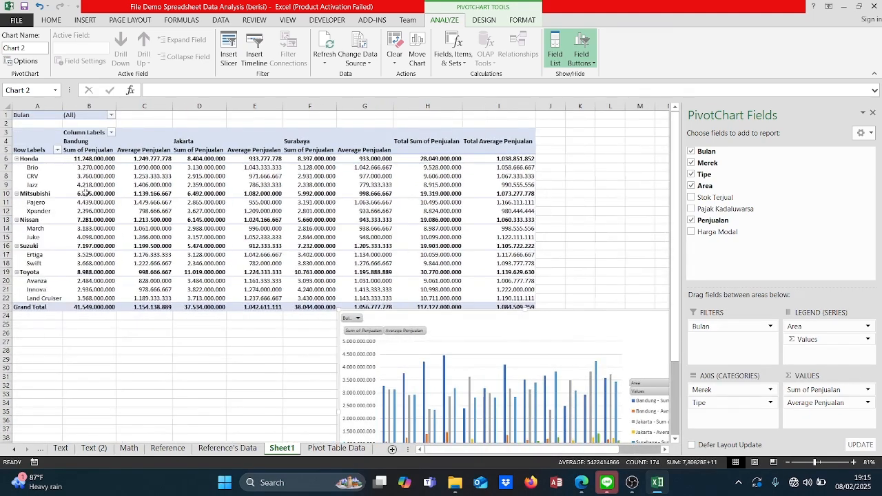
scroll(426, 355, down, 6)
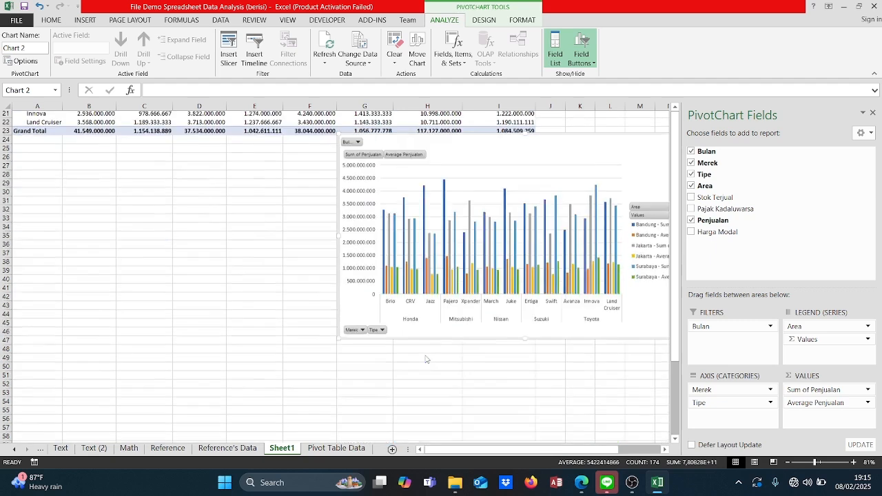
Step: Move the column PivotChart clear of the PivotTable so it sits centred below the Grand Total row, starting around row 25
scroll(426, 355, right, 2)
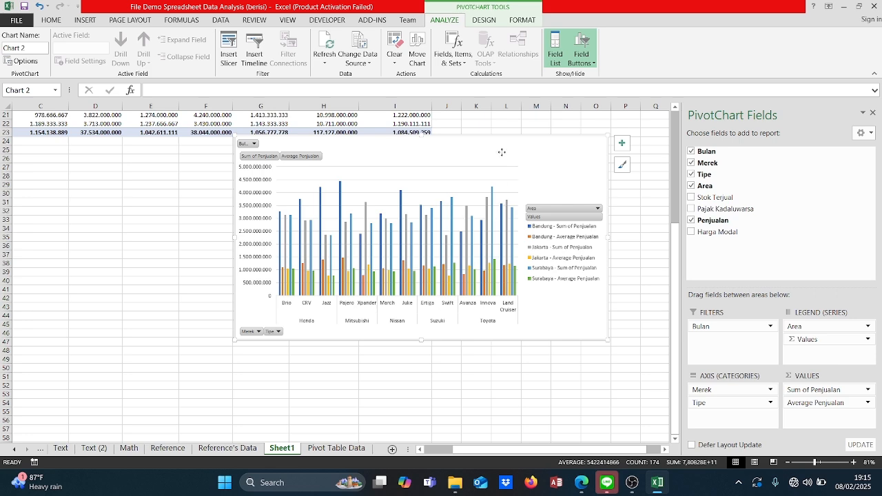
drag(501, 151, 403, 174)
drag(395, 169, 388, 163)
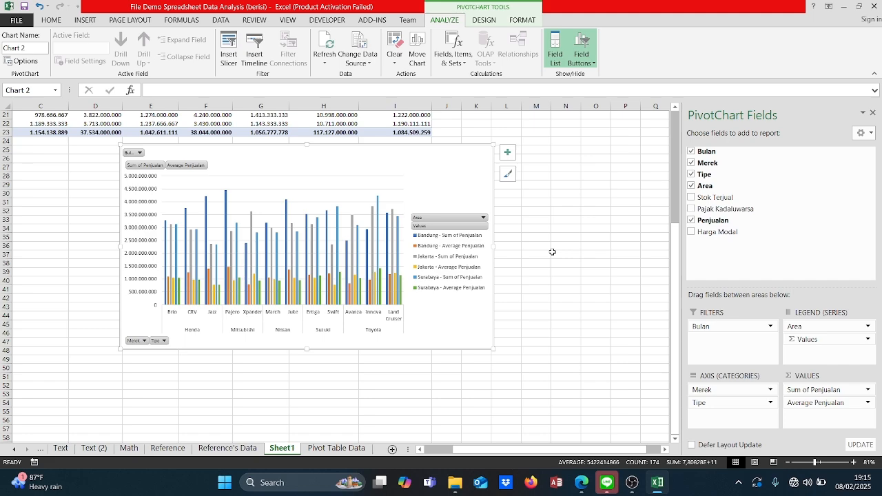
scroll(552, 252, up, 6)
scroll(552, 252, left, 2)
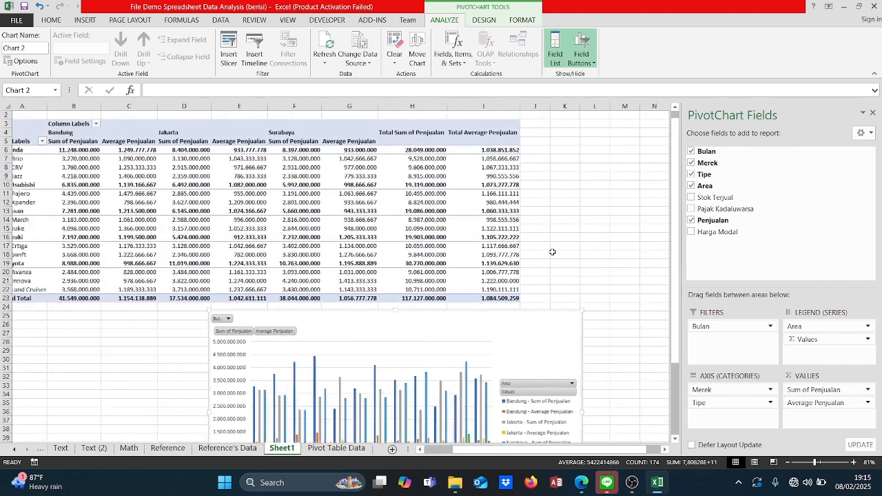